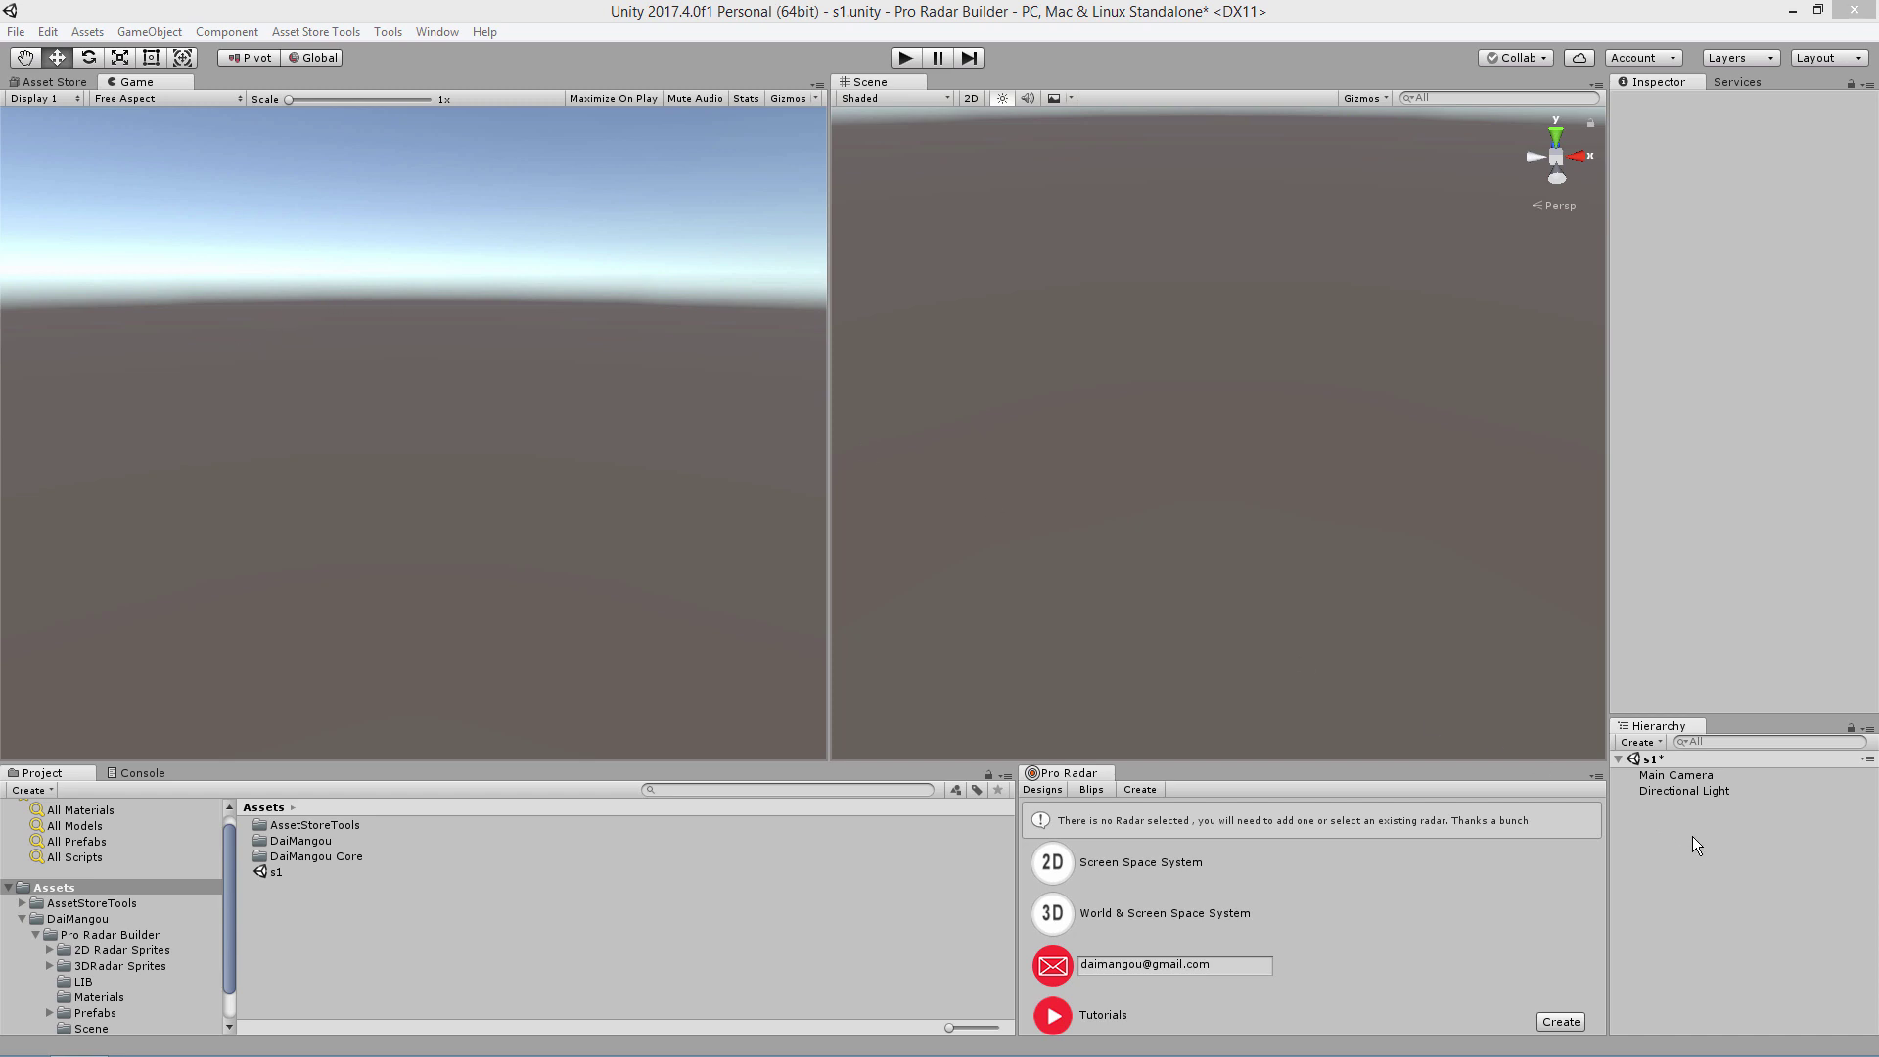
Step: Close the docked Pro Radar tab and reopen Tools > DaiMangou > Pro Radar Builder as a floating window
click(1596, 776)
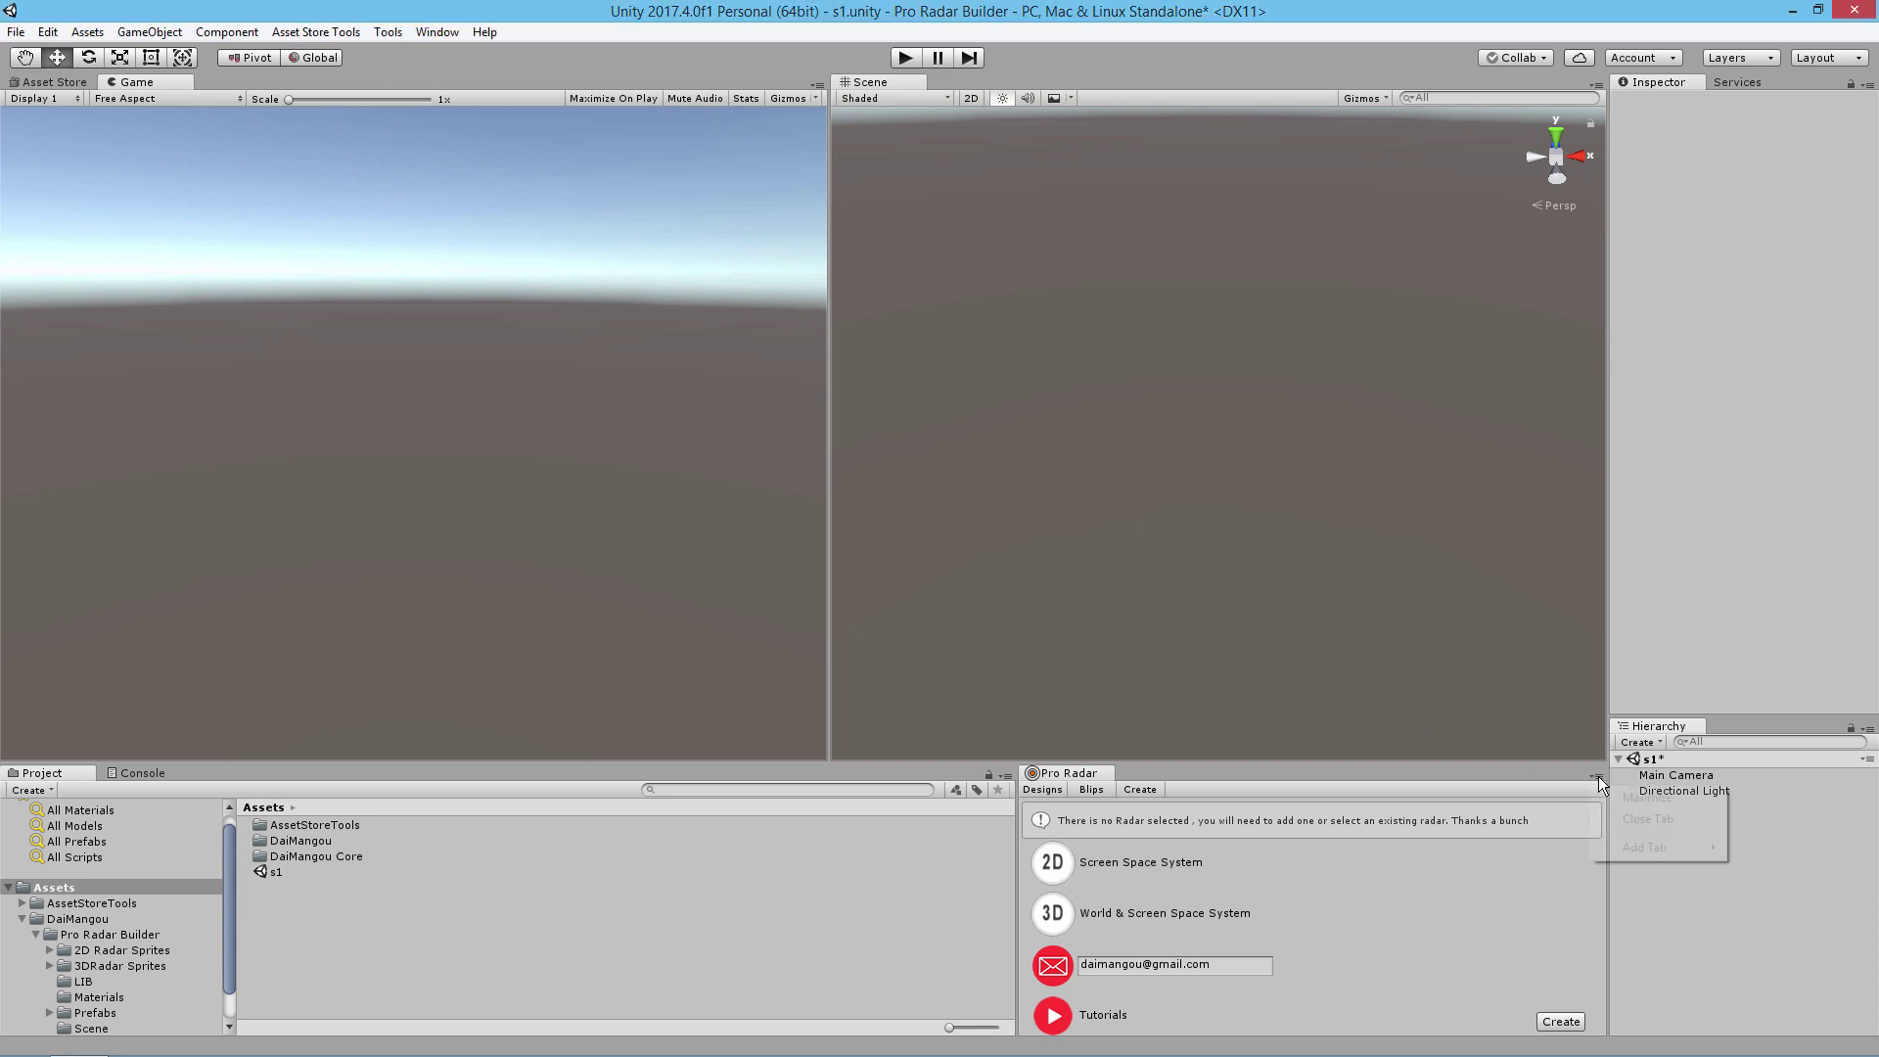
click(1628, 818)
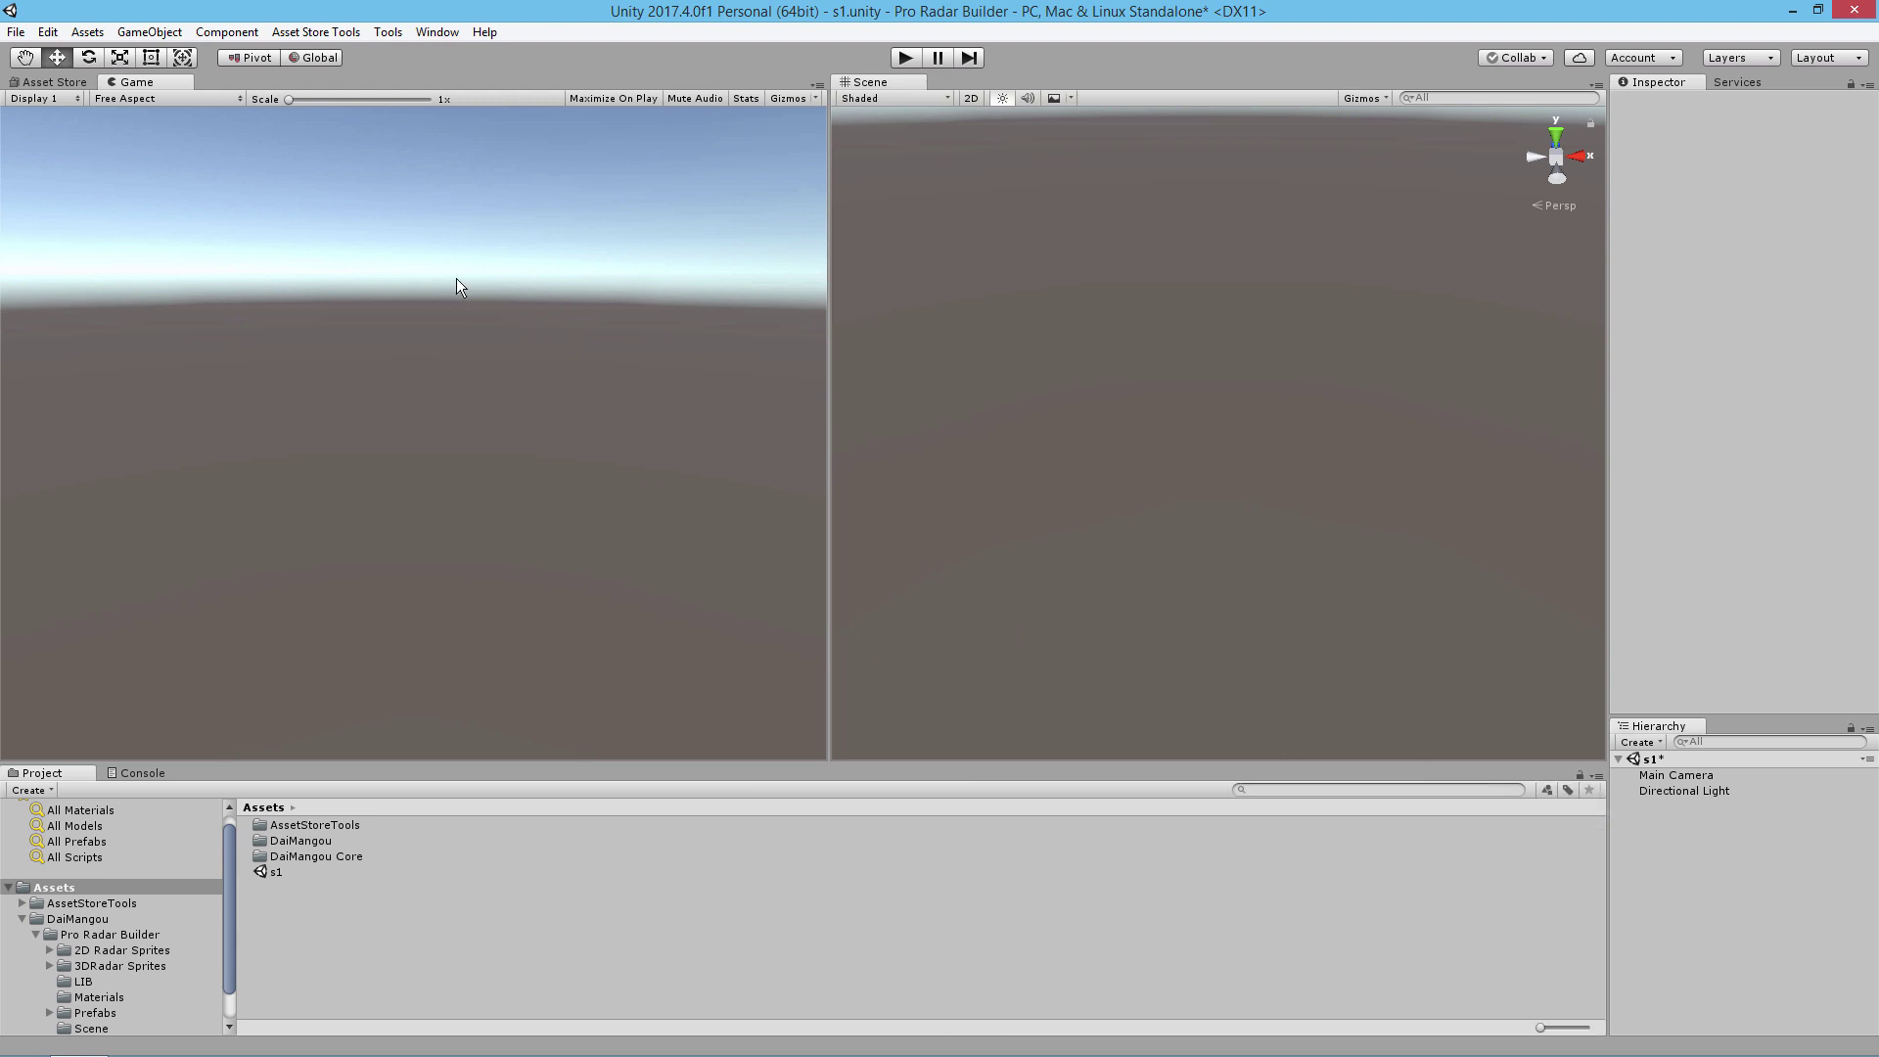
click(379, 33)
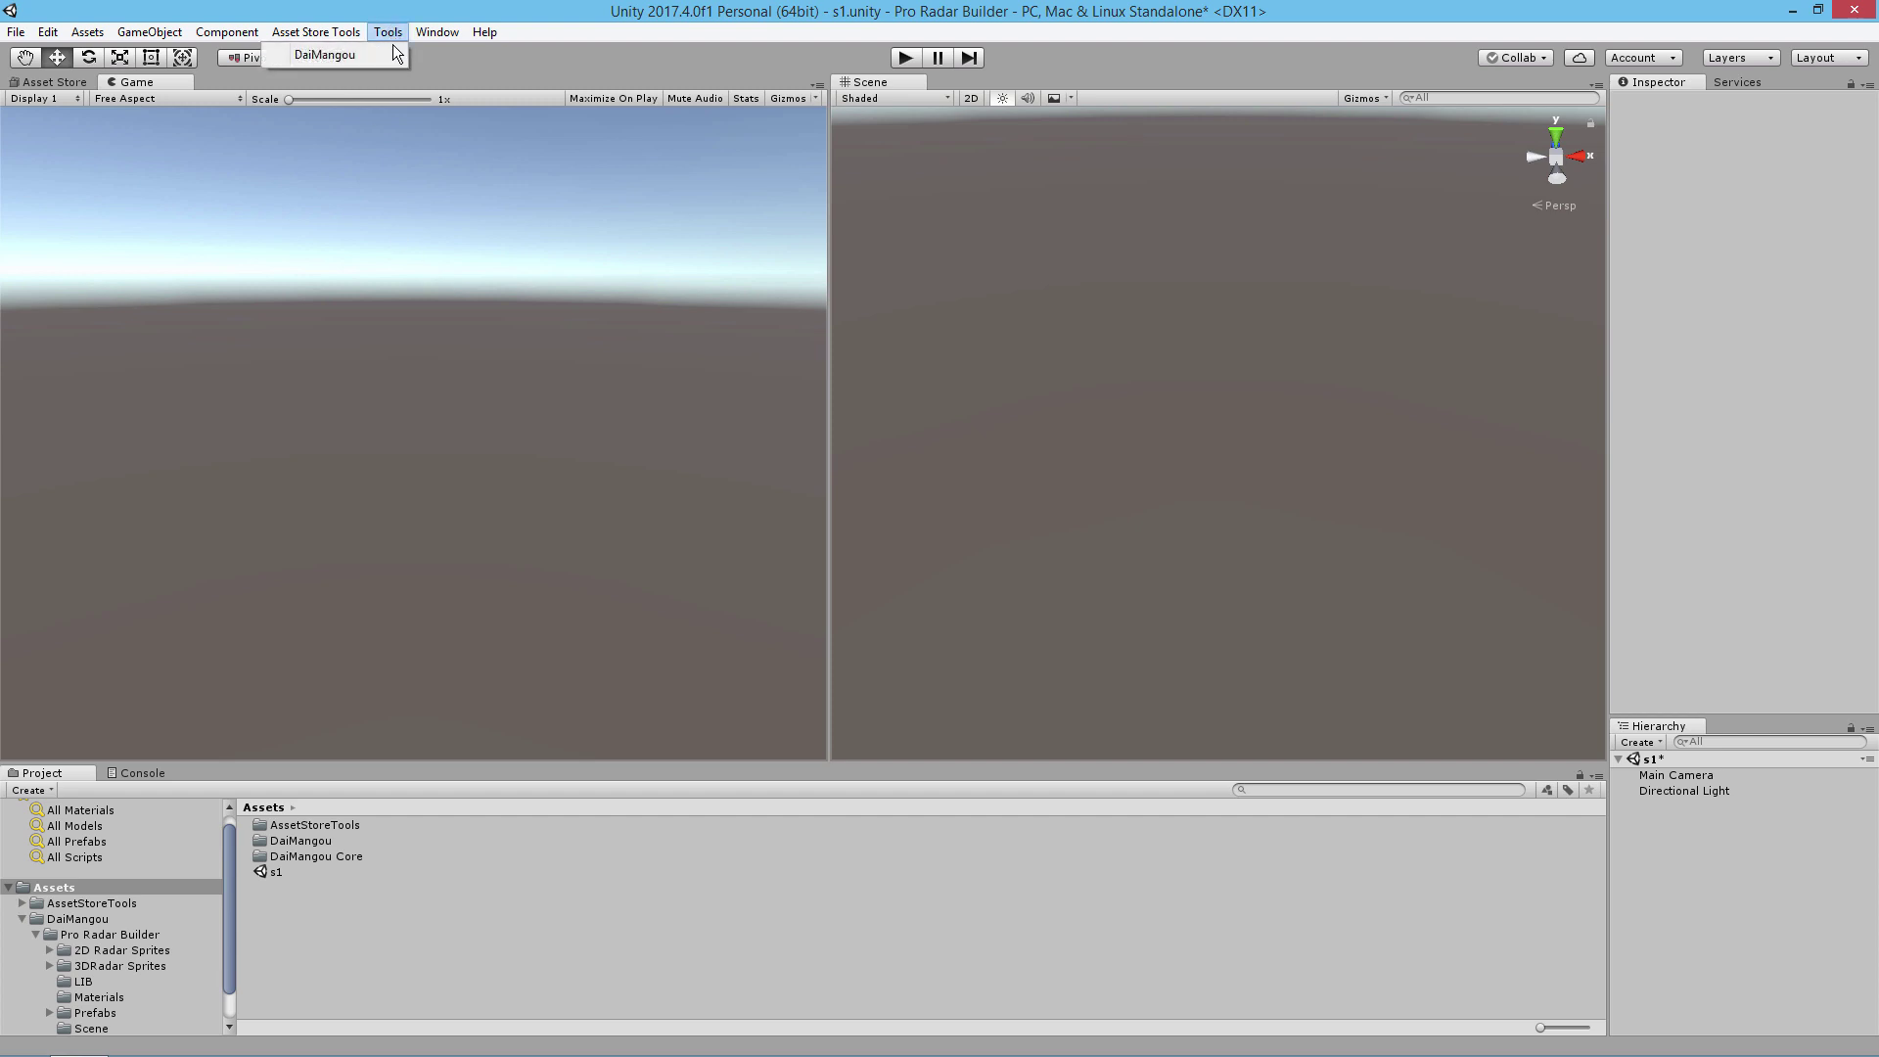
mouse_move(368, 56)
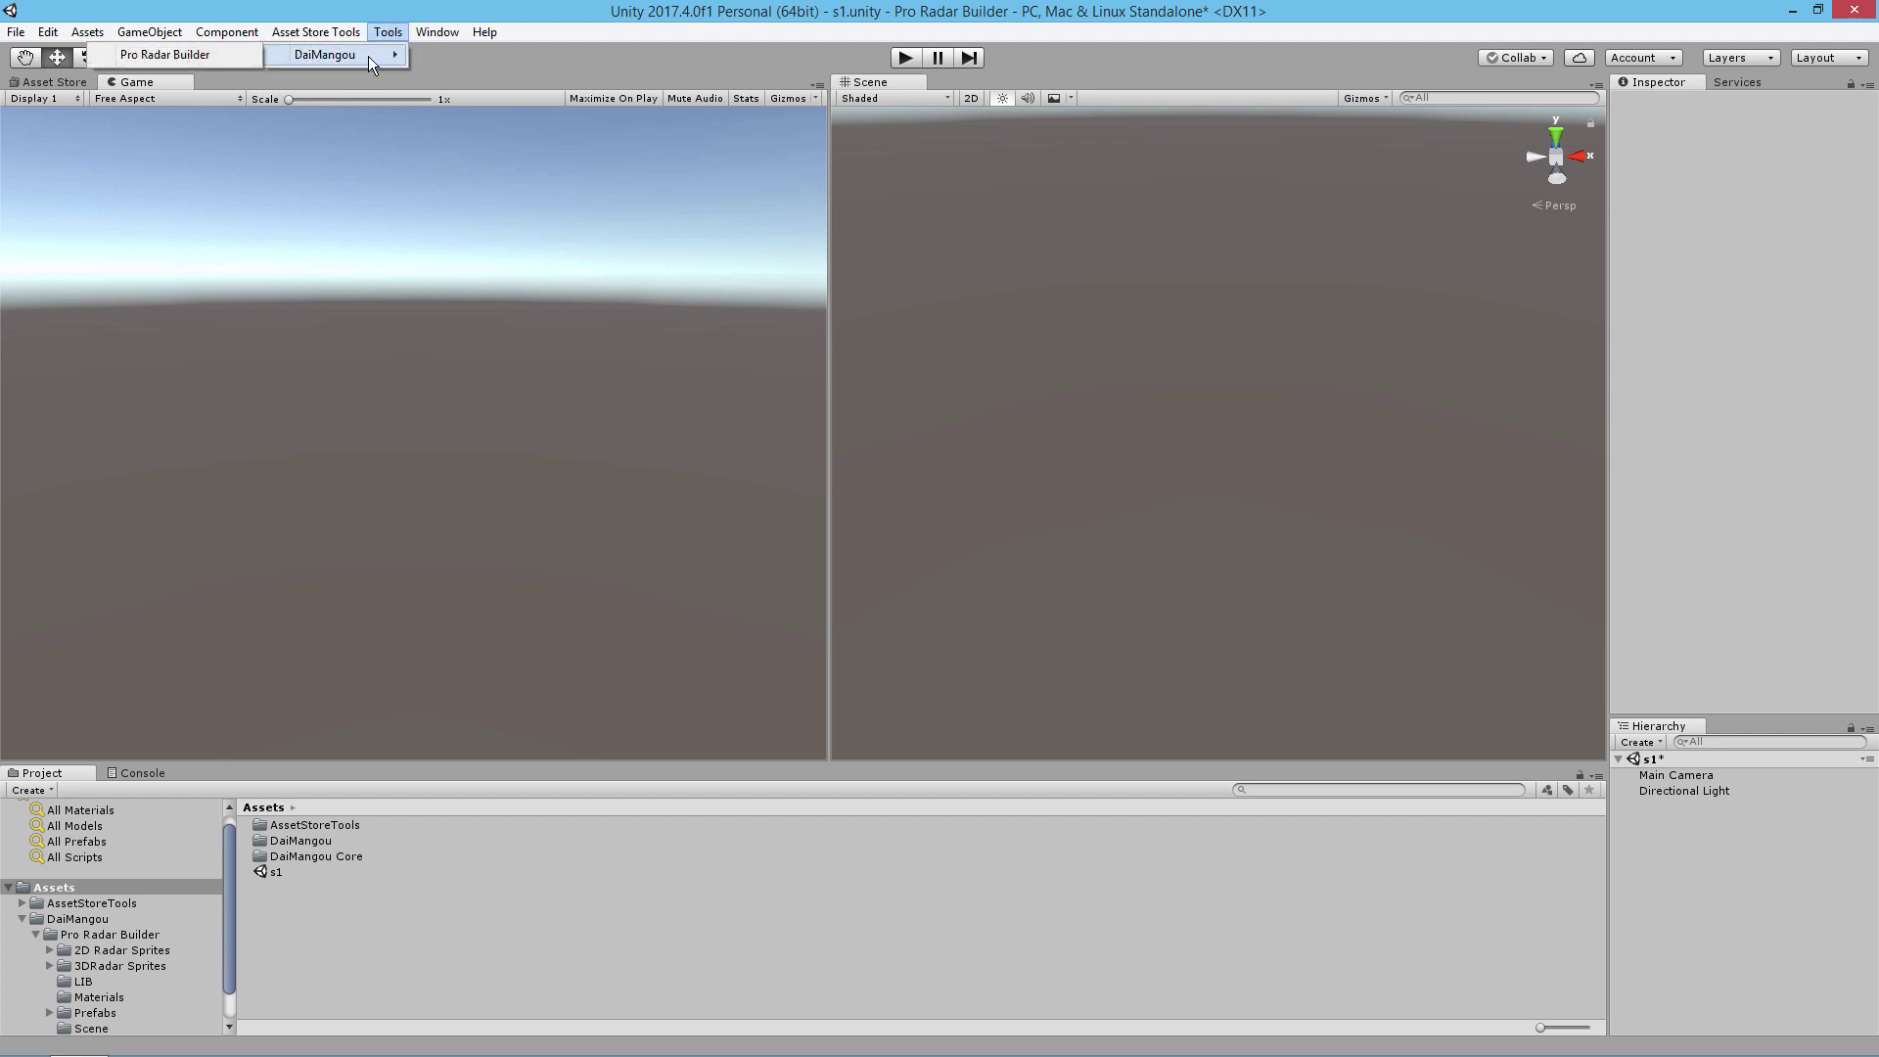
click(153, 59)
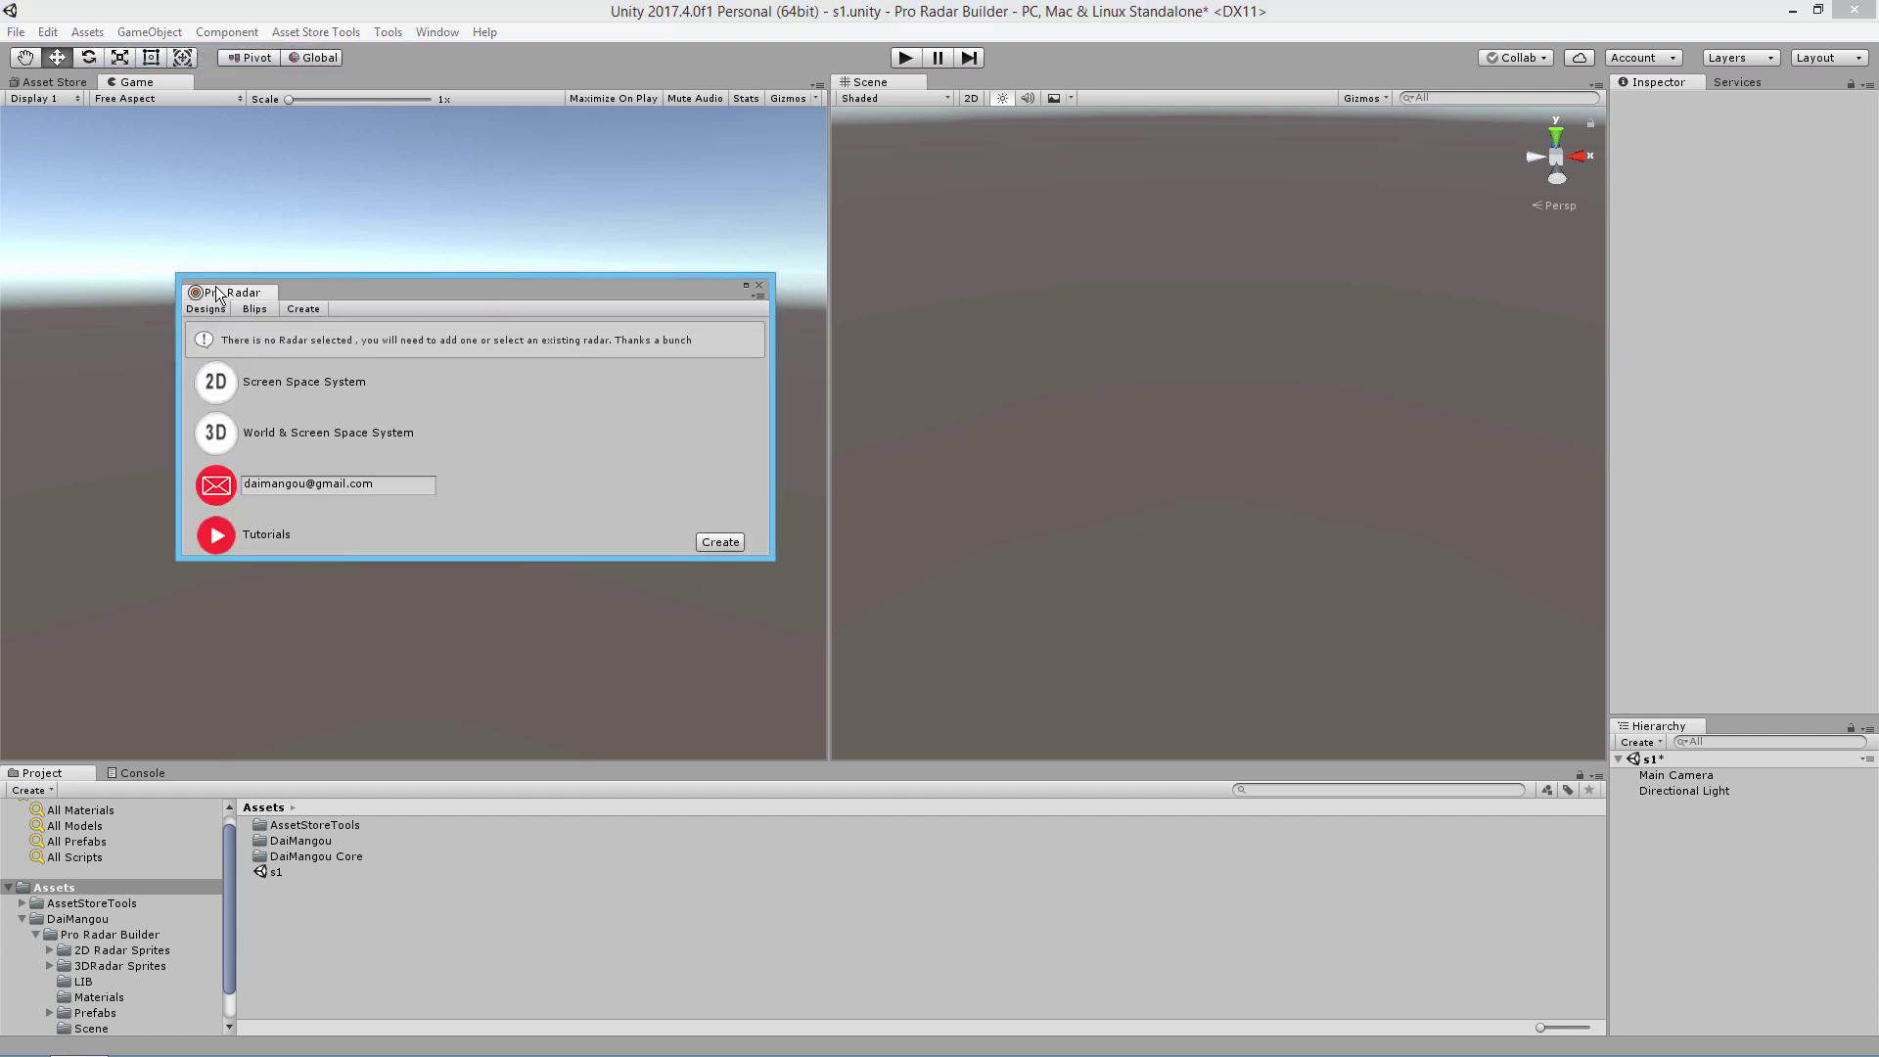
Step: Dock the Pro Radar Builder beside Project and Console and select the 2D Screen Space System design
drag(216, 293, 1395, 896)
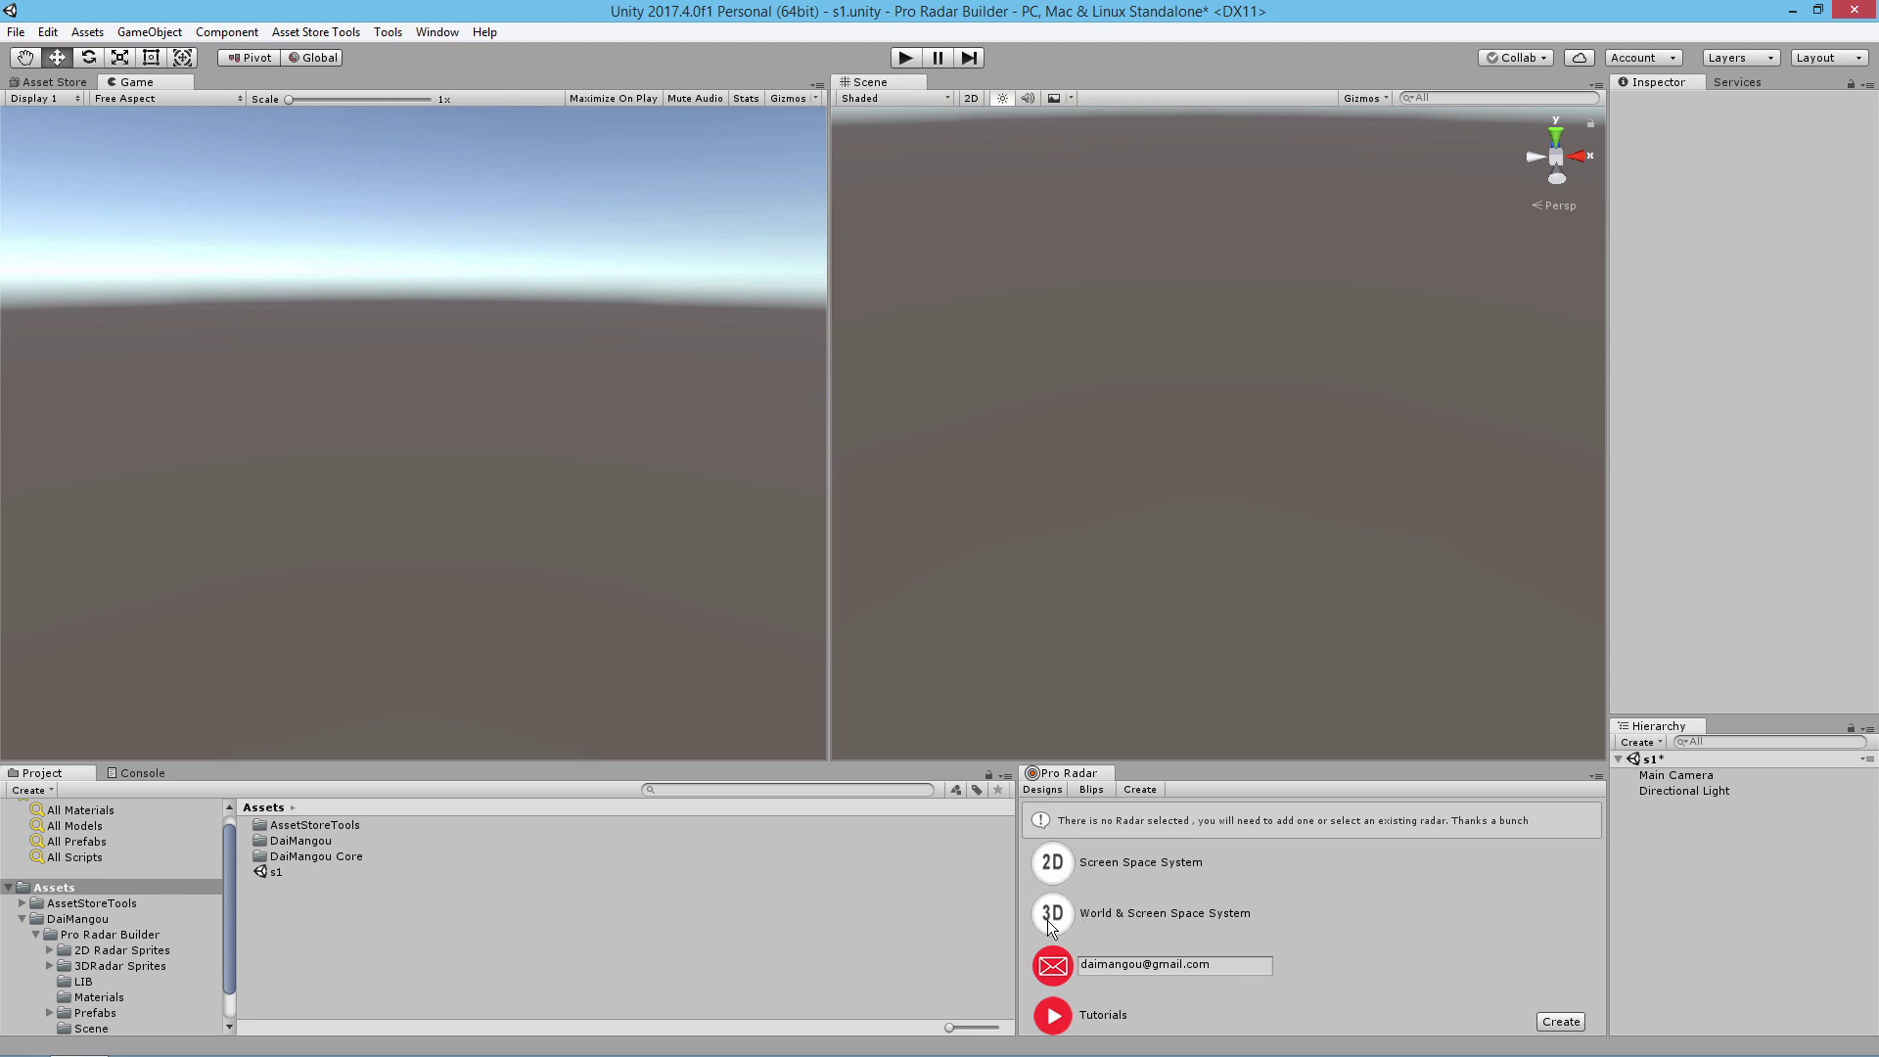
click(1055, 867)
click(1051, 866)
click(1052, 861)
Step: Also enable 3D World & Screen Space System, copy the developer's contact e-mail, and create both radars
click(1046, 915)
drag(1213, 965, 1072, 966)
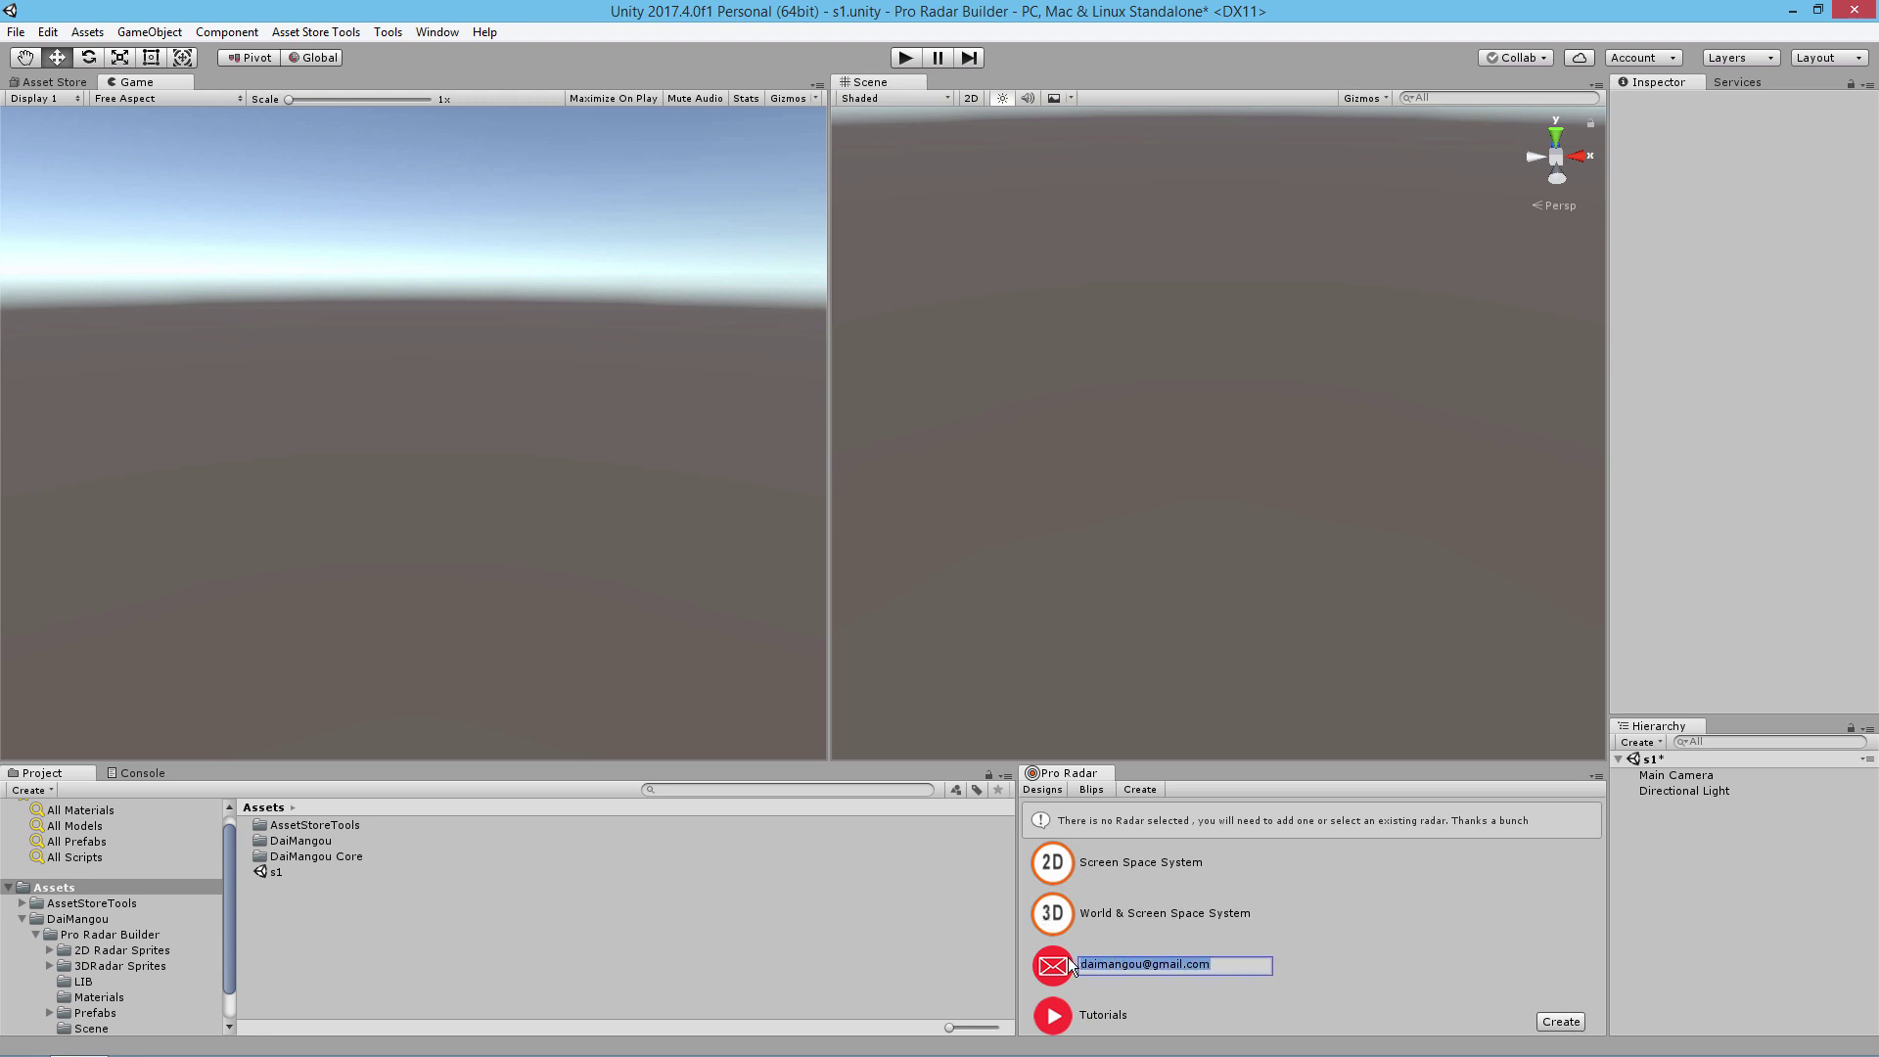
right_click(1090, 958)
click(1135, 990)
click(1239, 968)
click(1549, 1023)
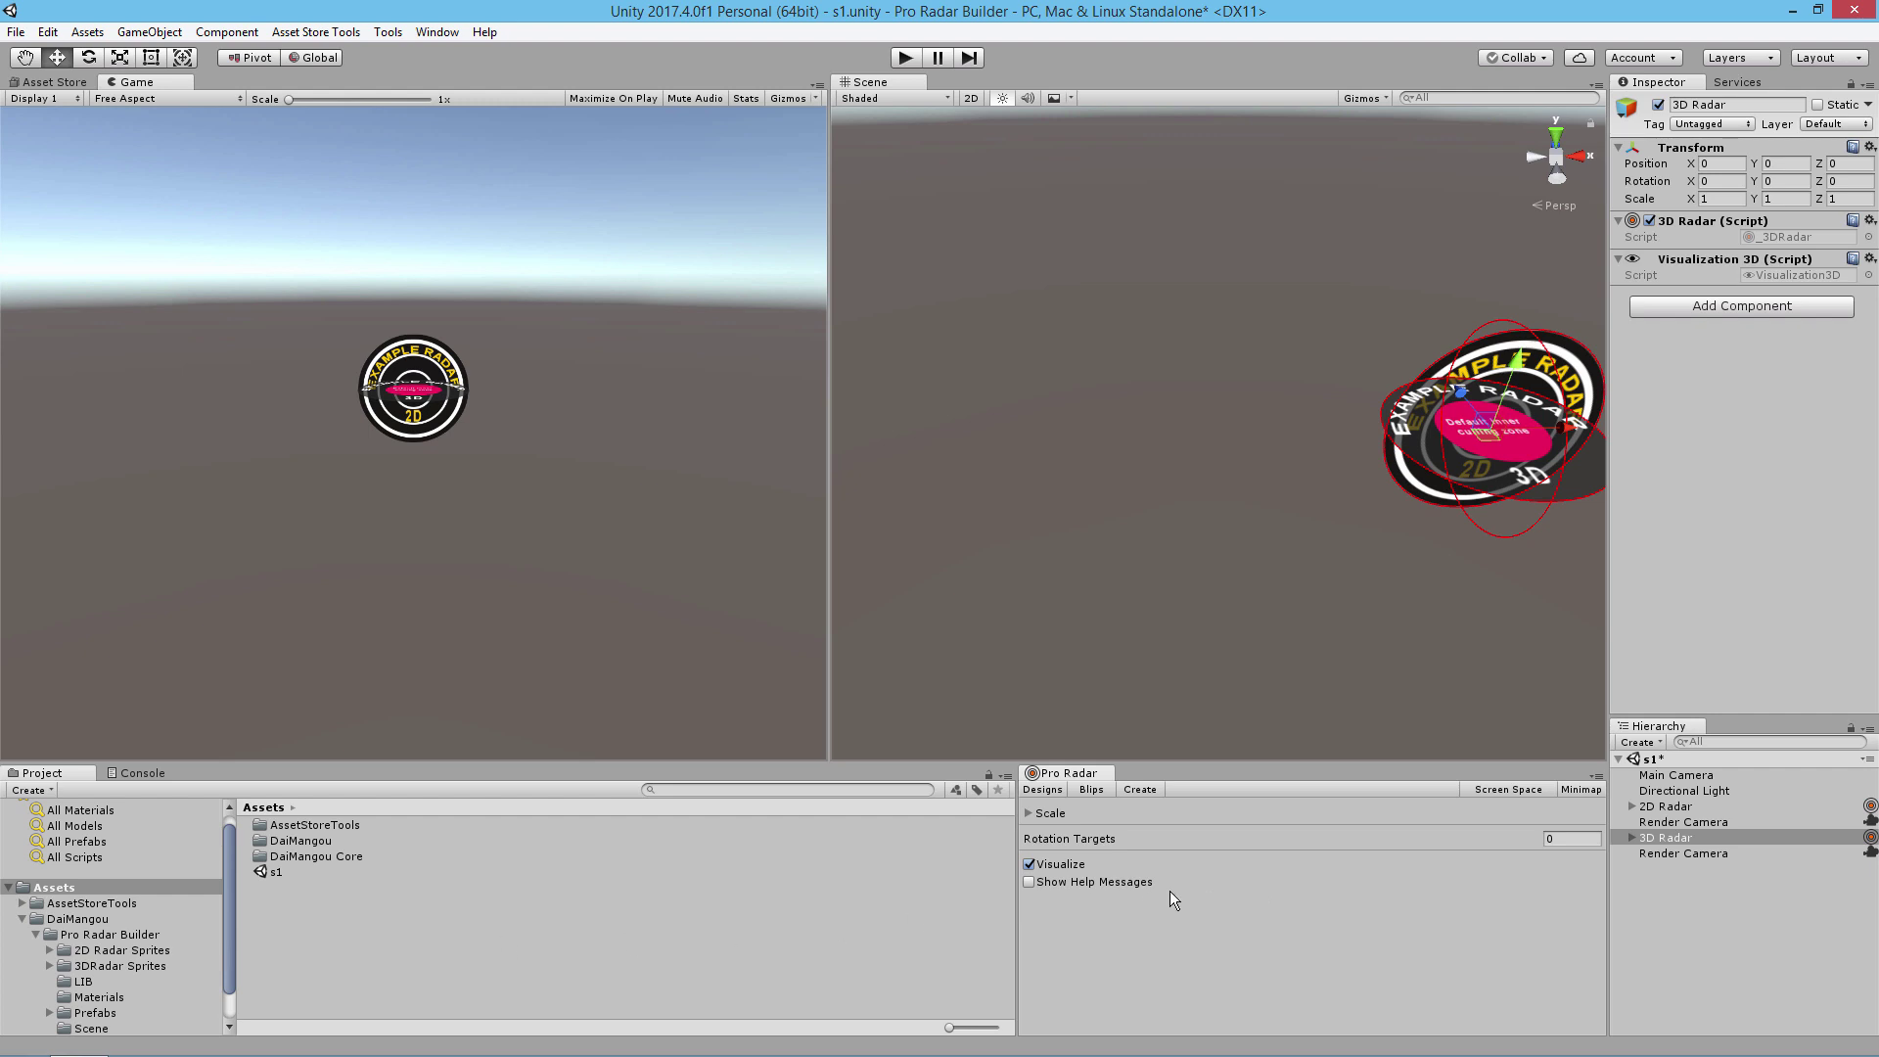
Step: Show the Pro Radar Blips page and the Console, inspecting the 2D Radar's blip settings
click(1130, 791)
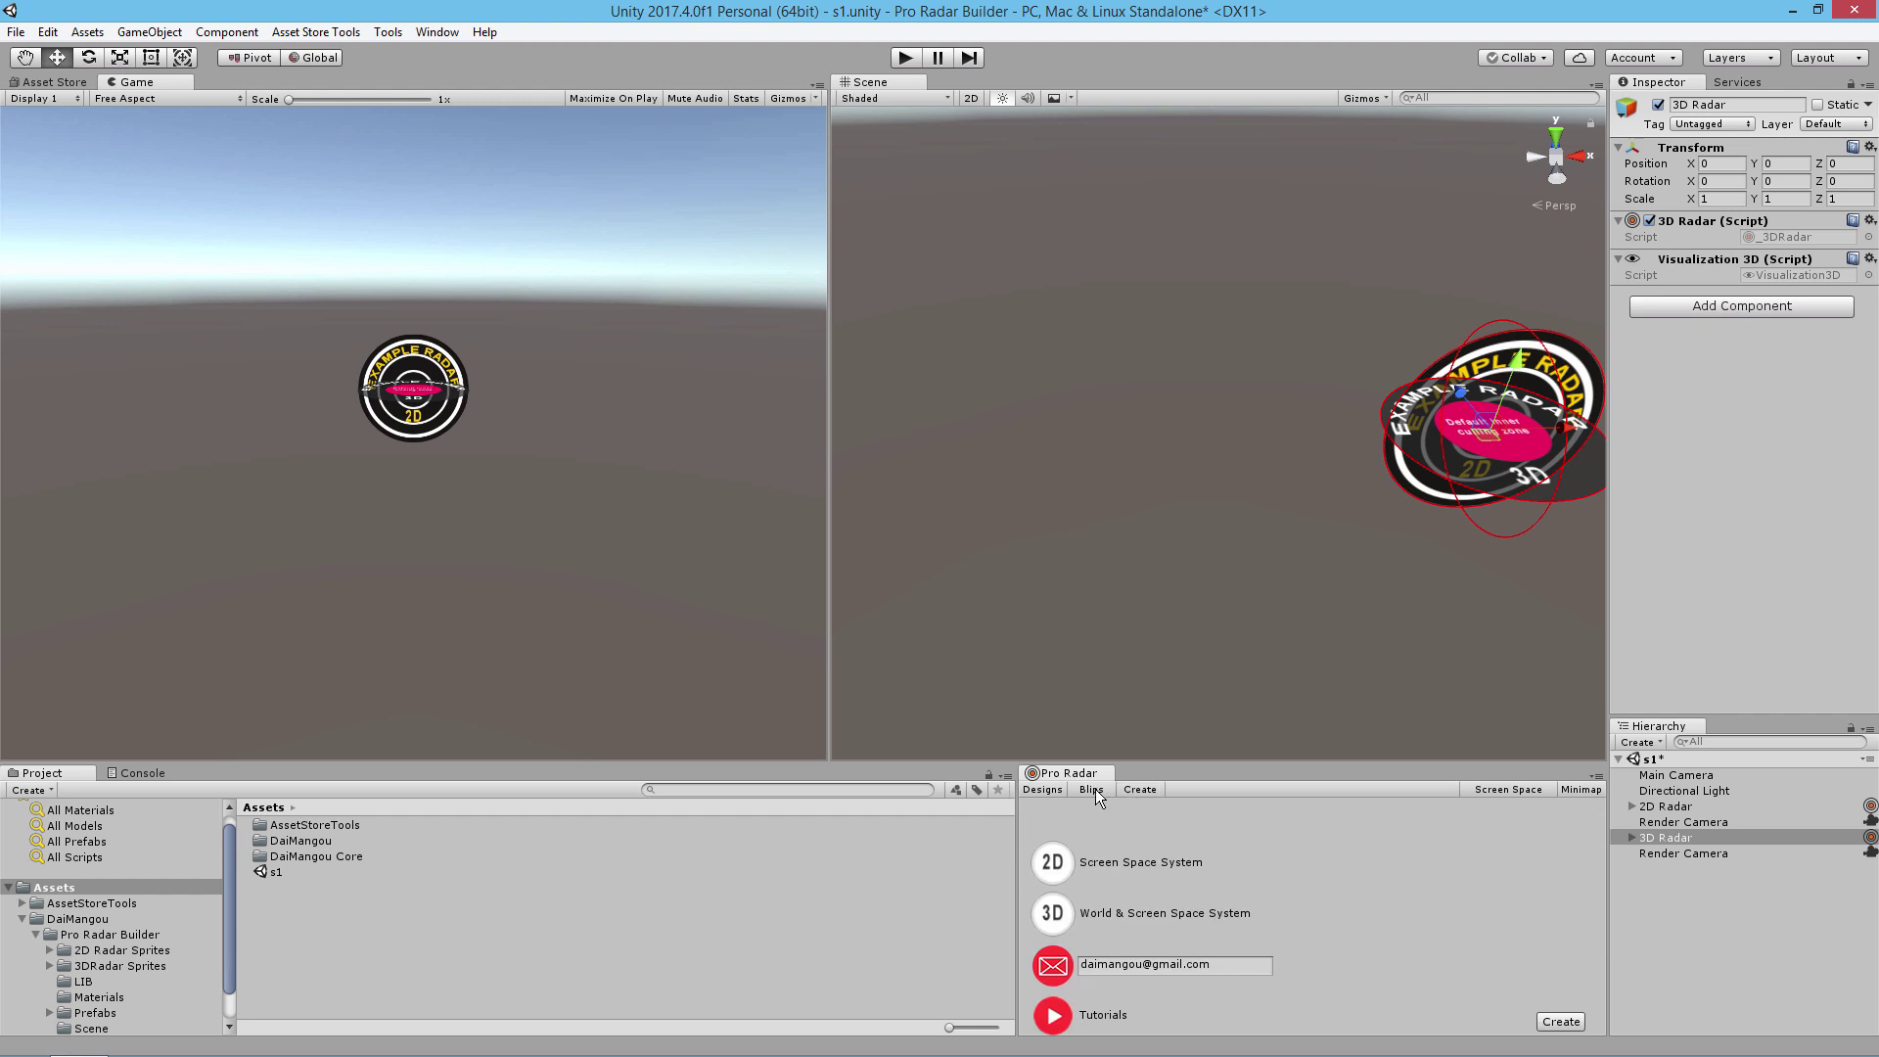
click(1092, 790)
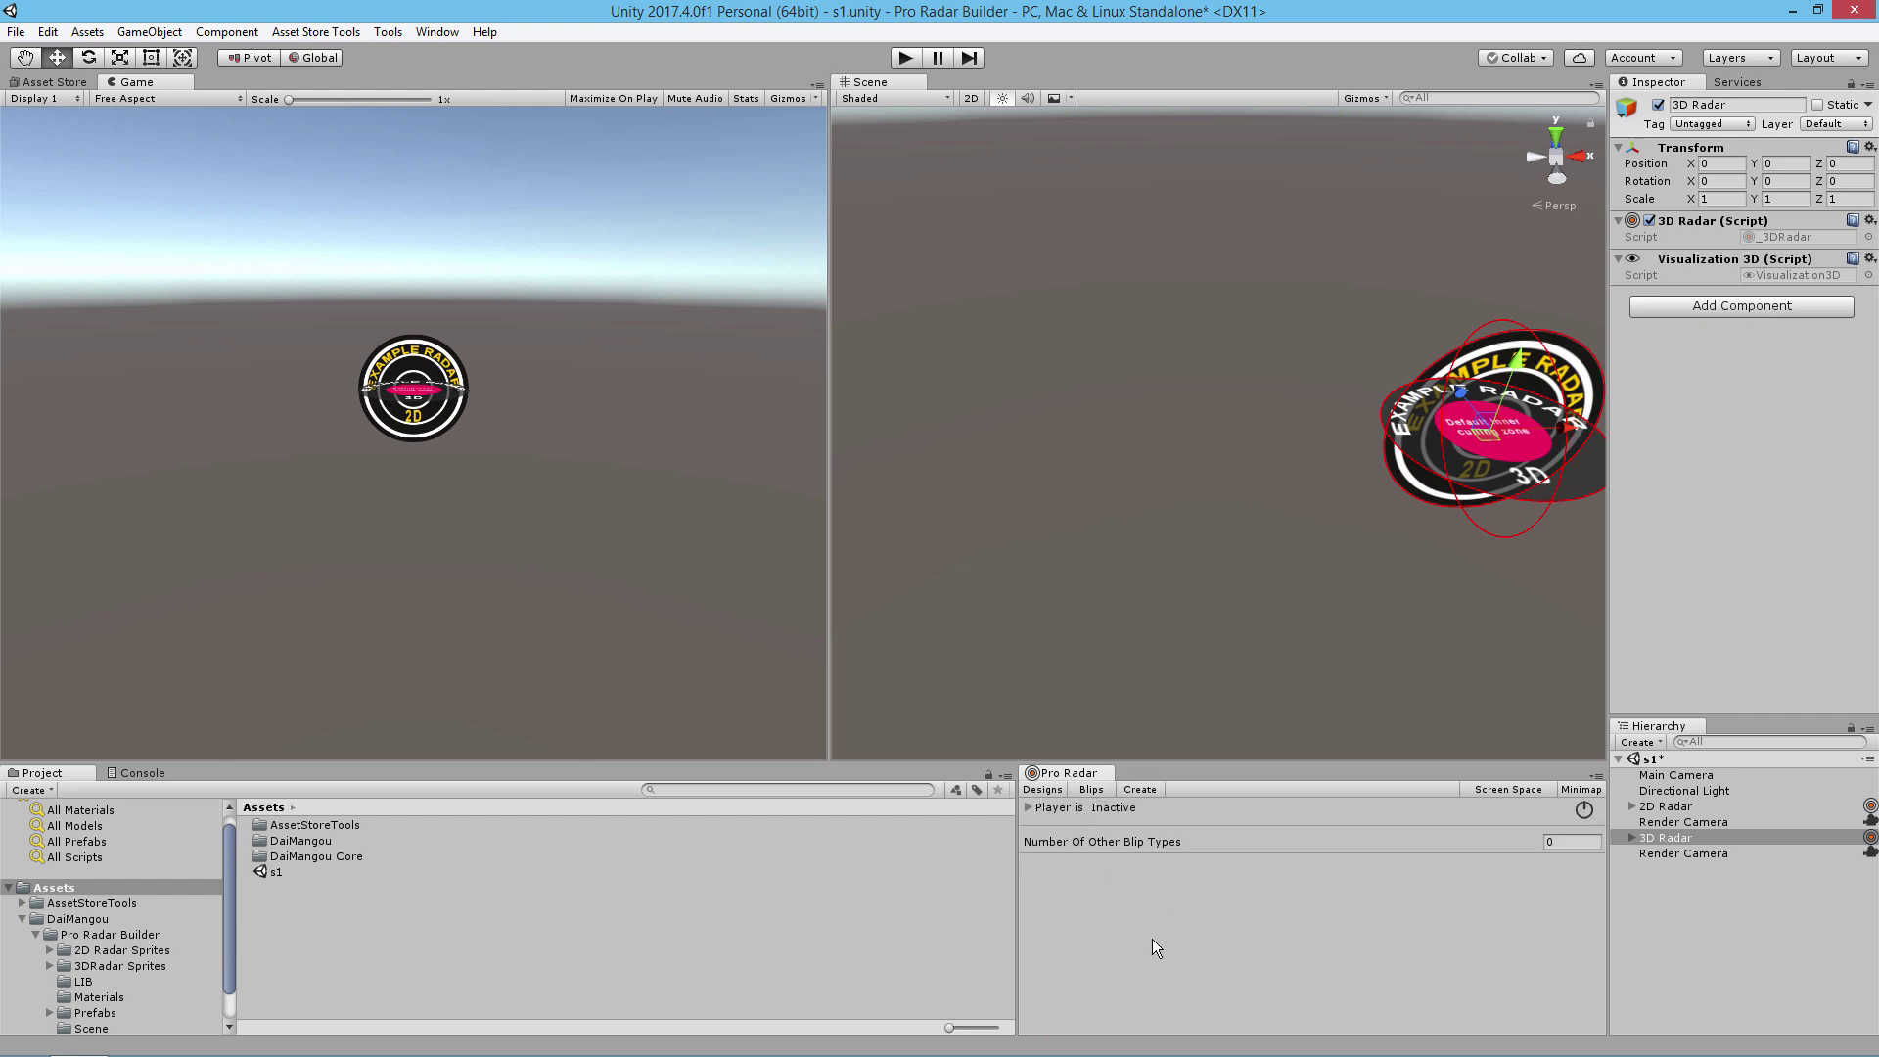
click(1659, 808)
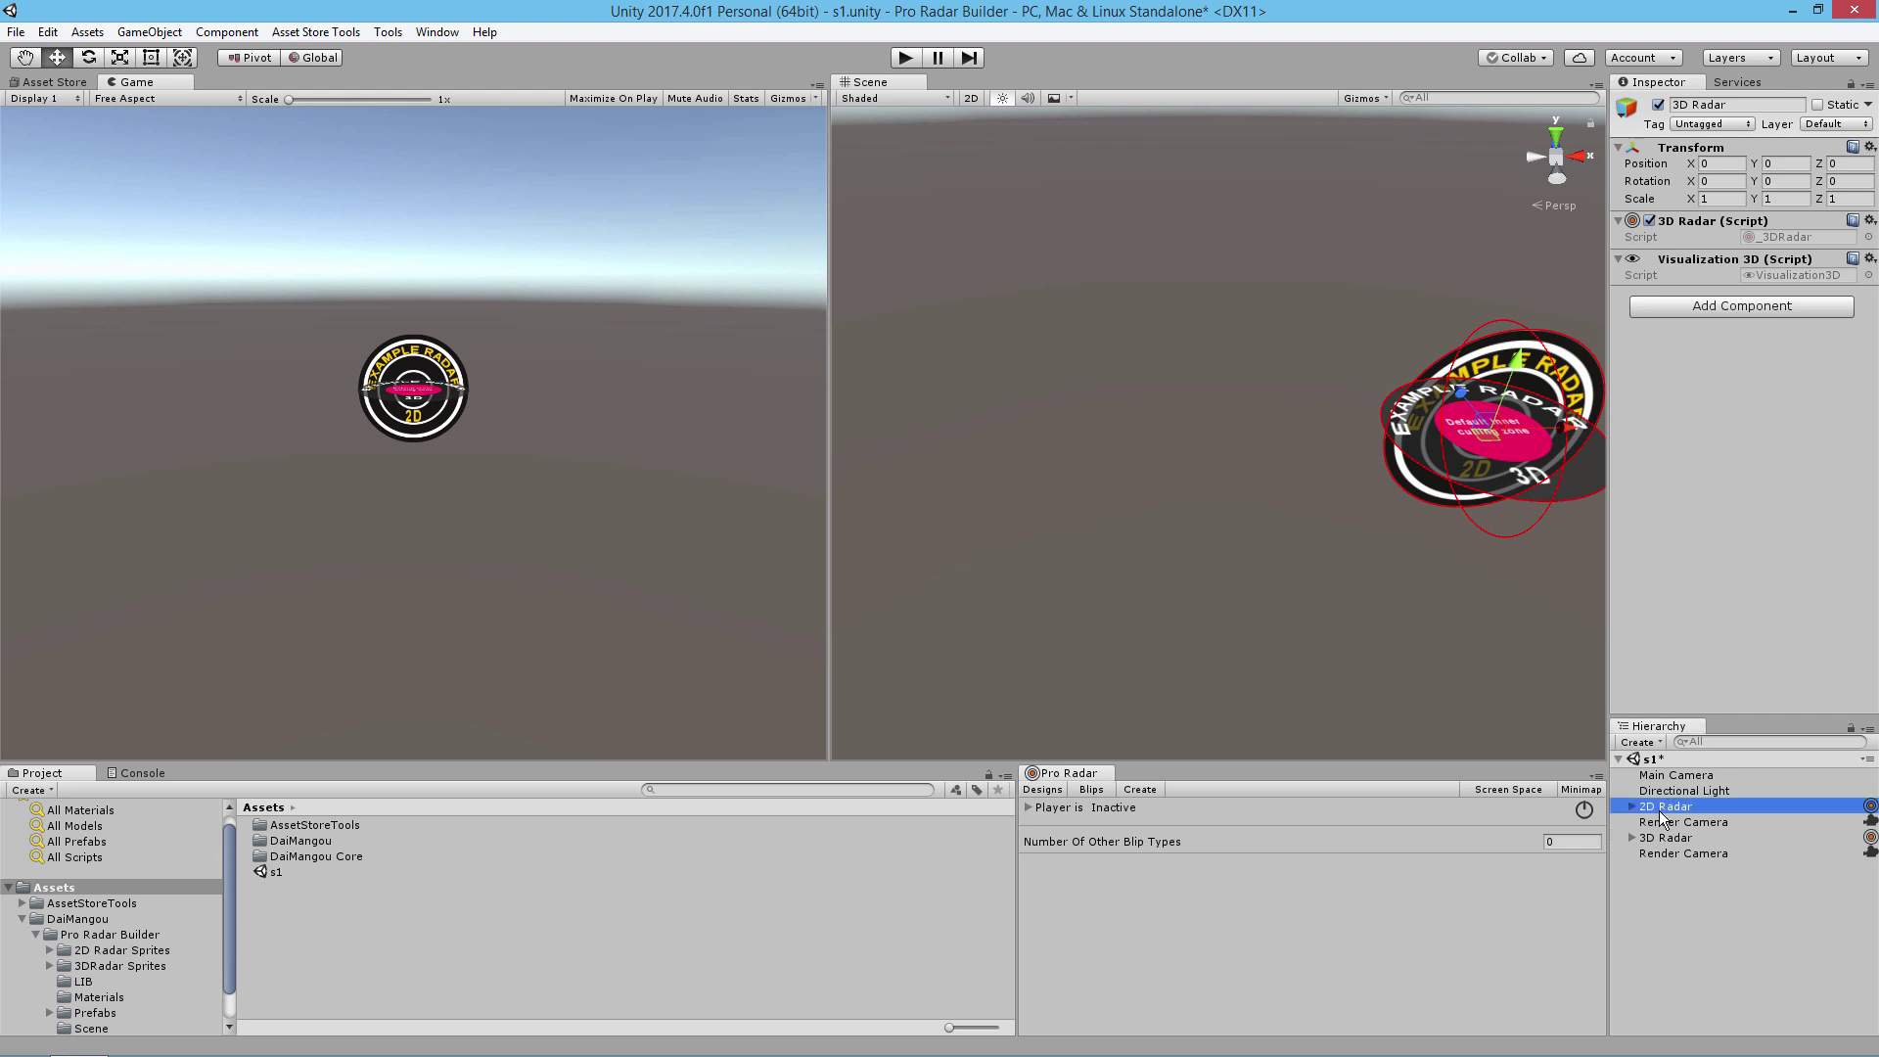
click(140, 774)
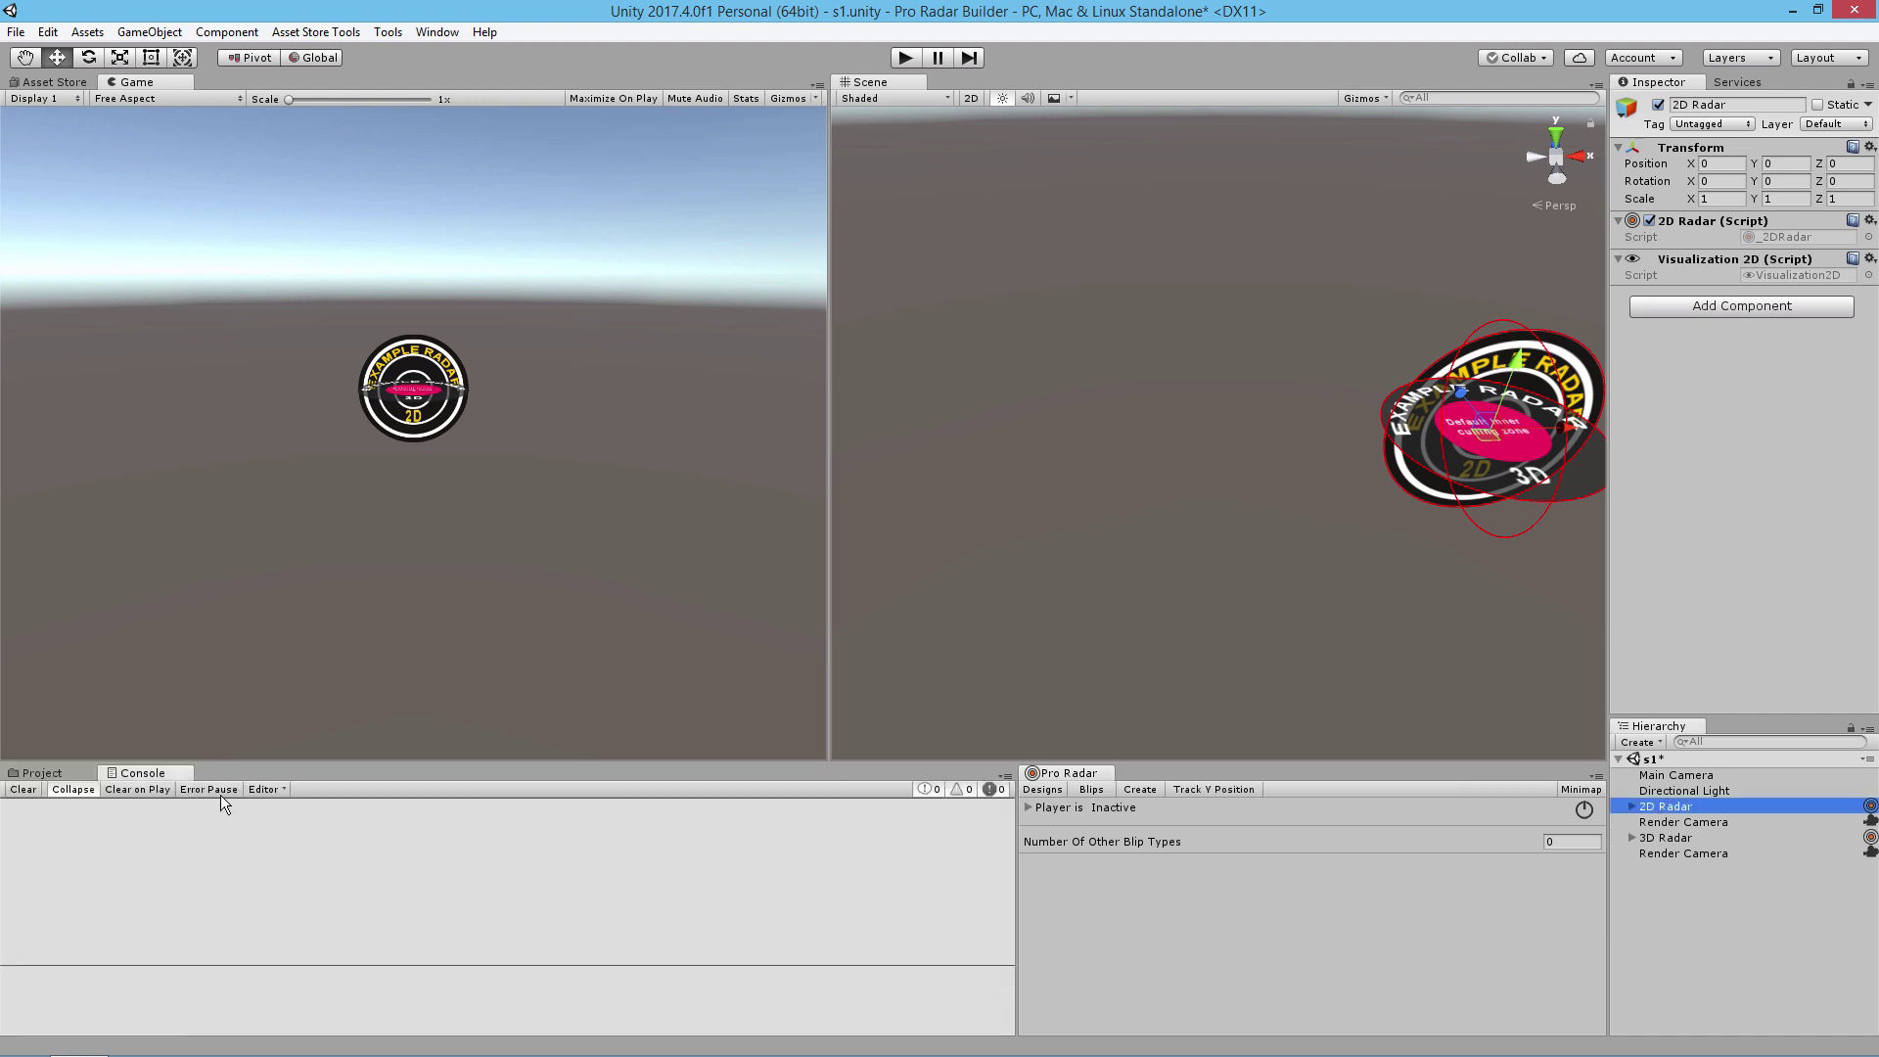
click(1679, 852)
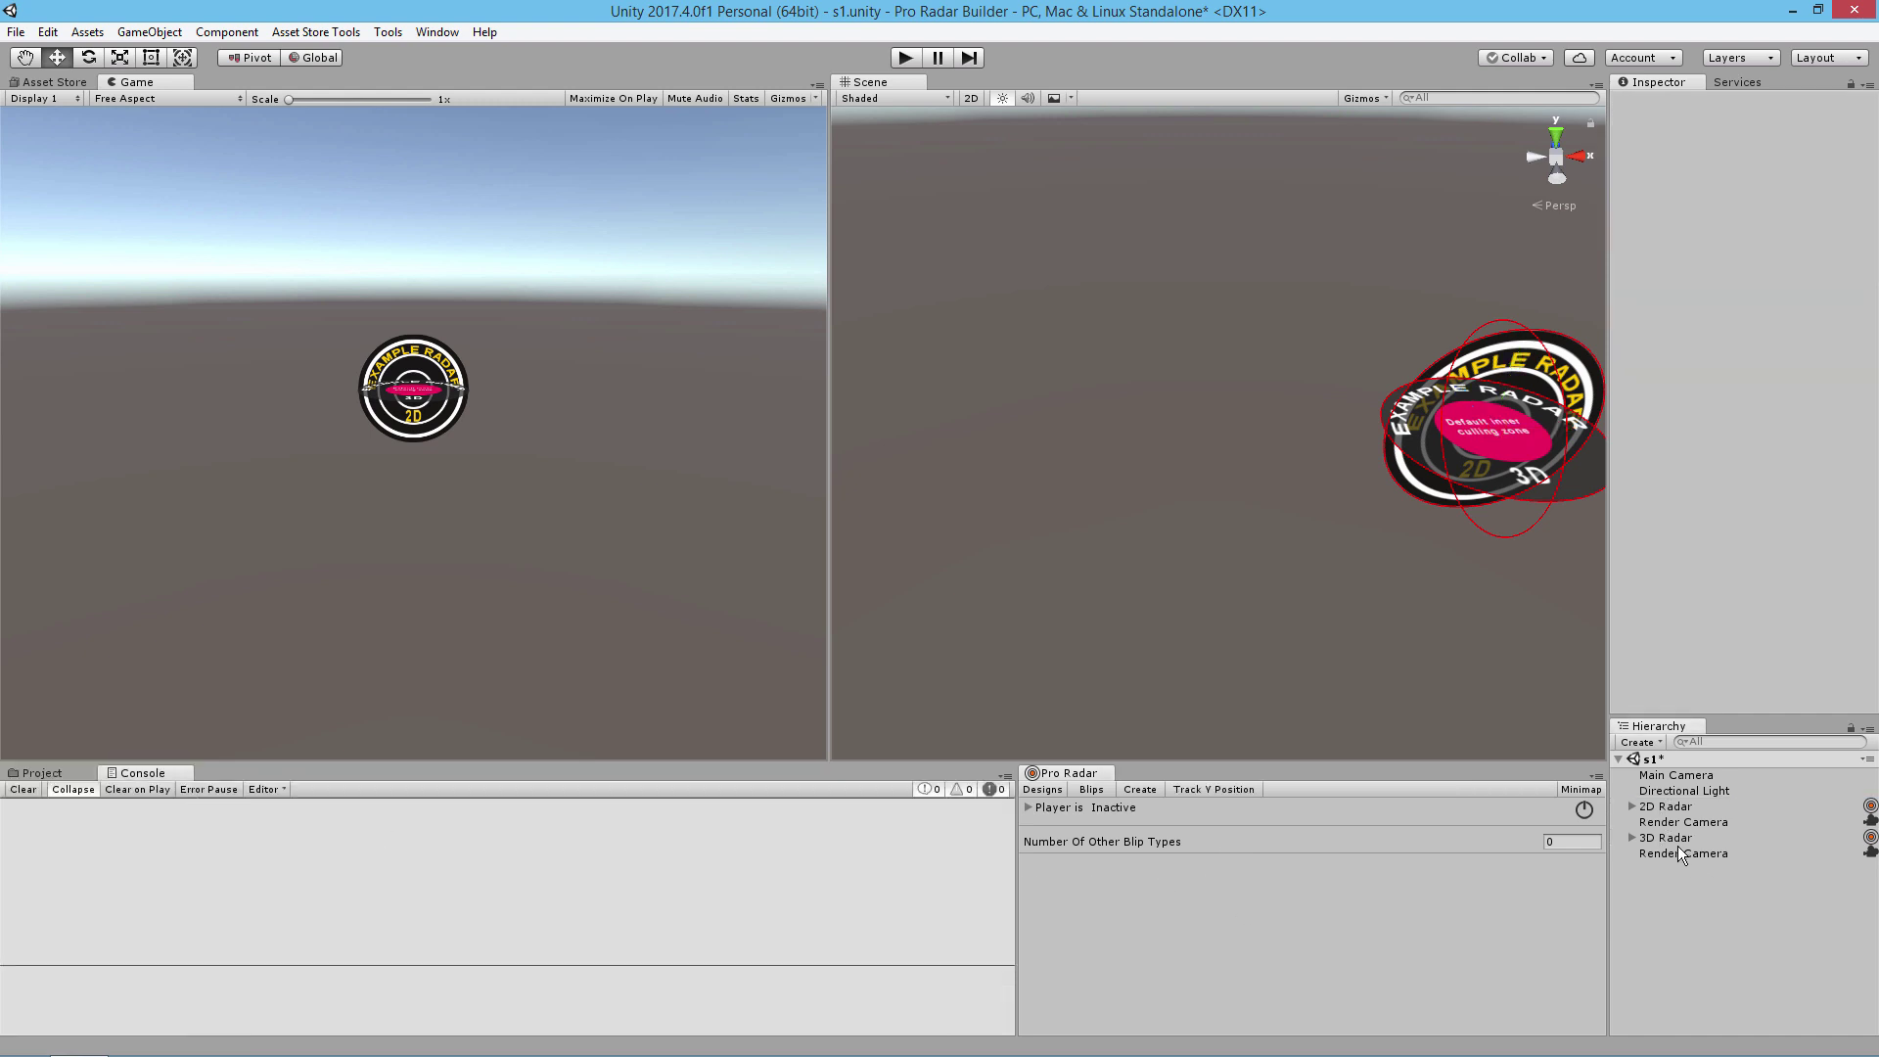
click(1671, 837)
click(1667, 809)
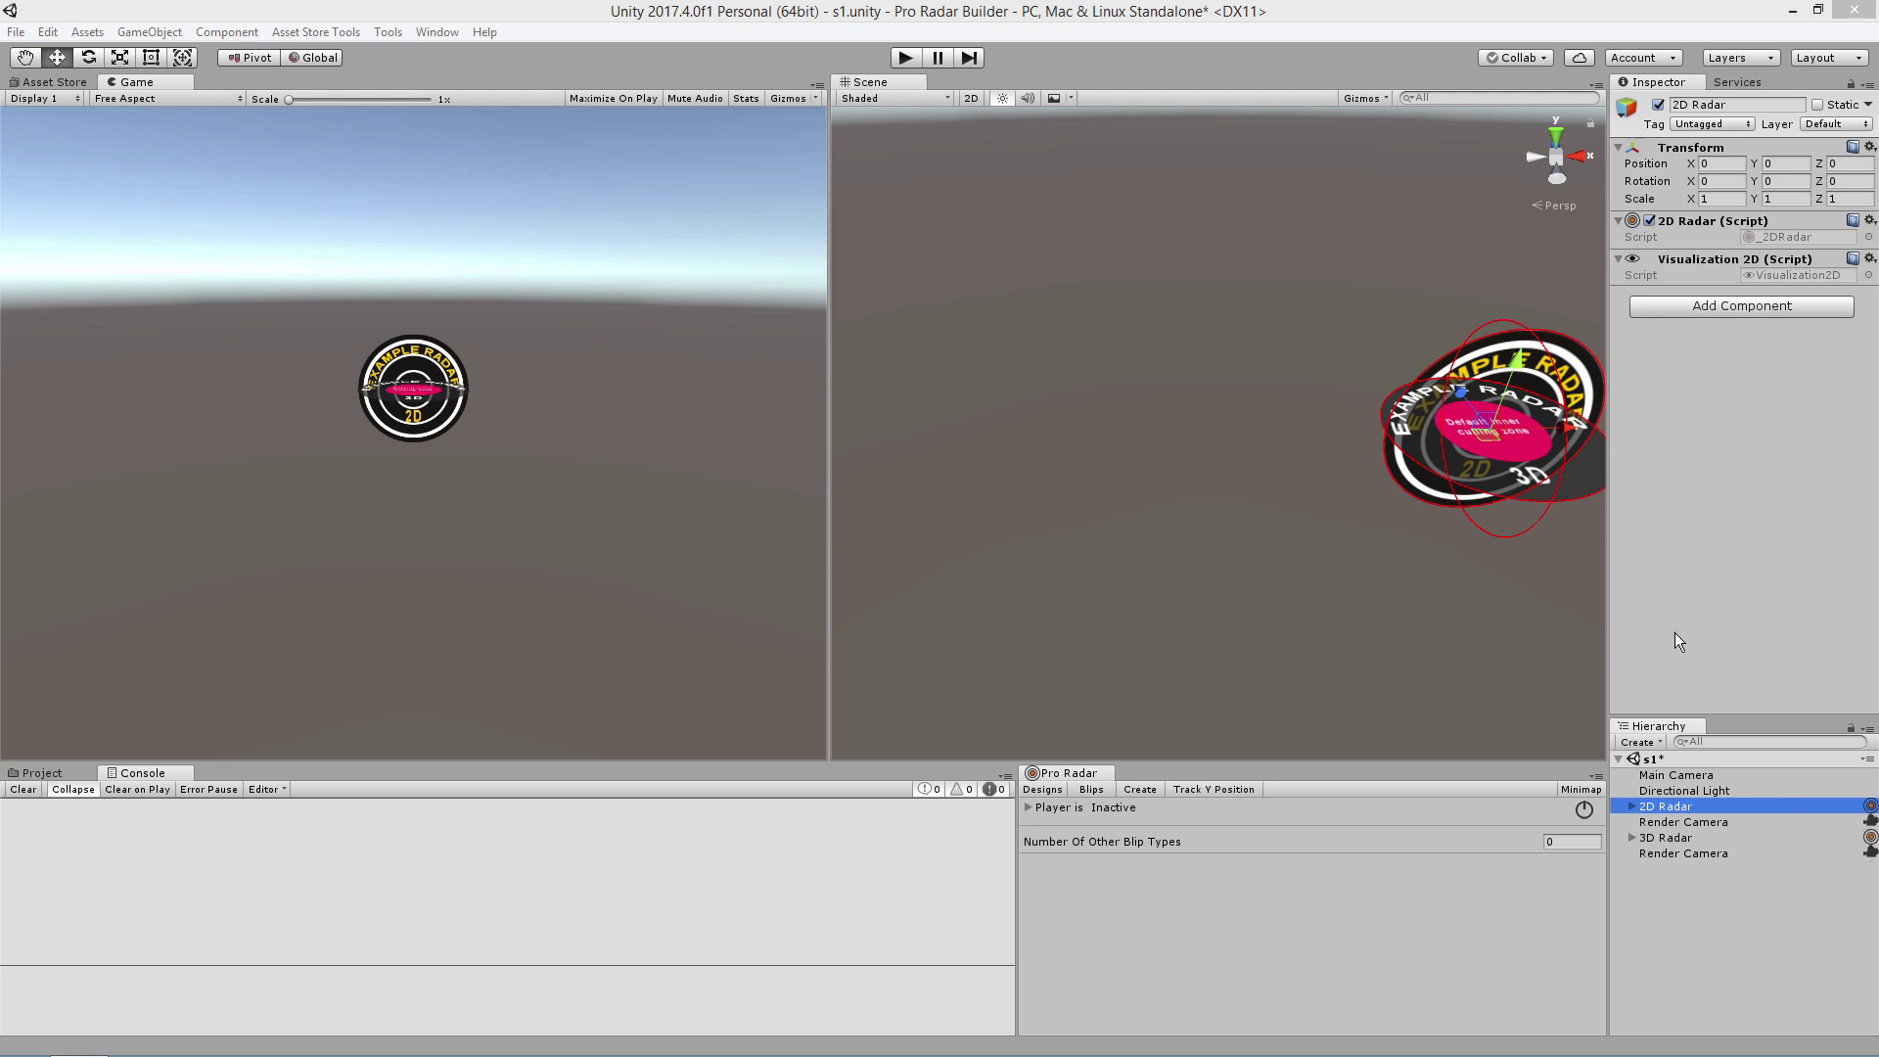
Step: Delete the duplicate second Render Camera from the Hierarchy
double_click(1659, 849)
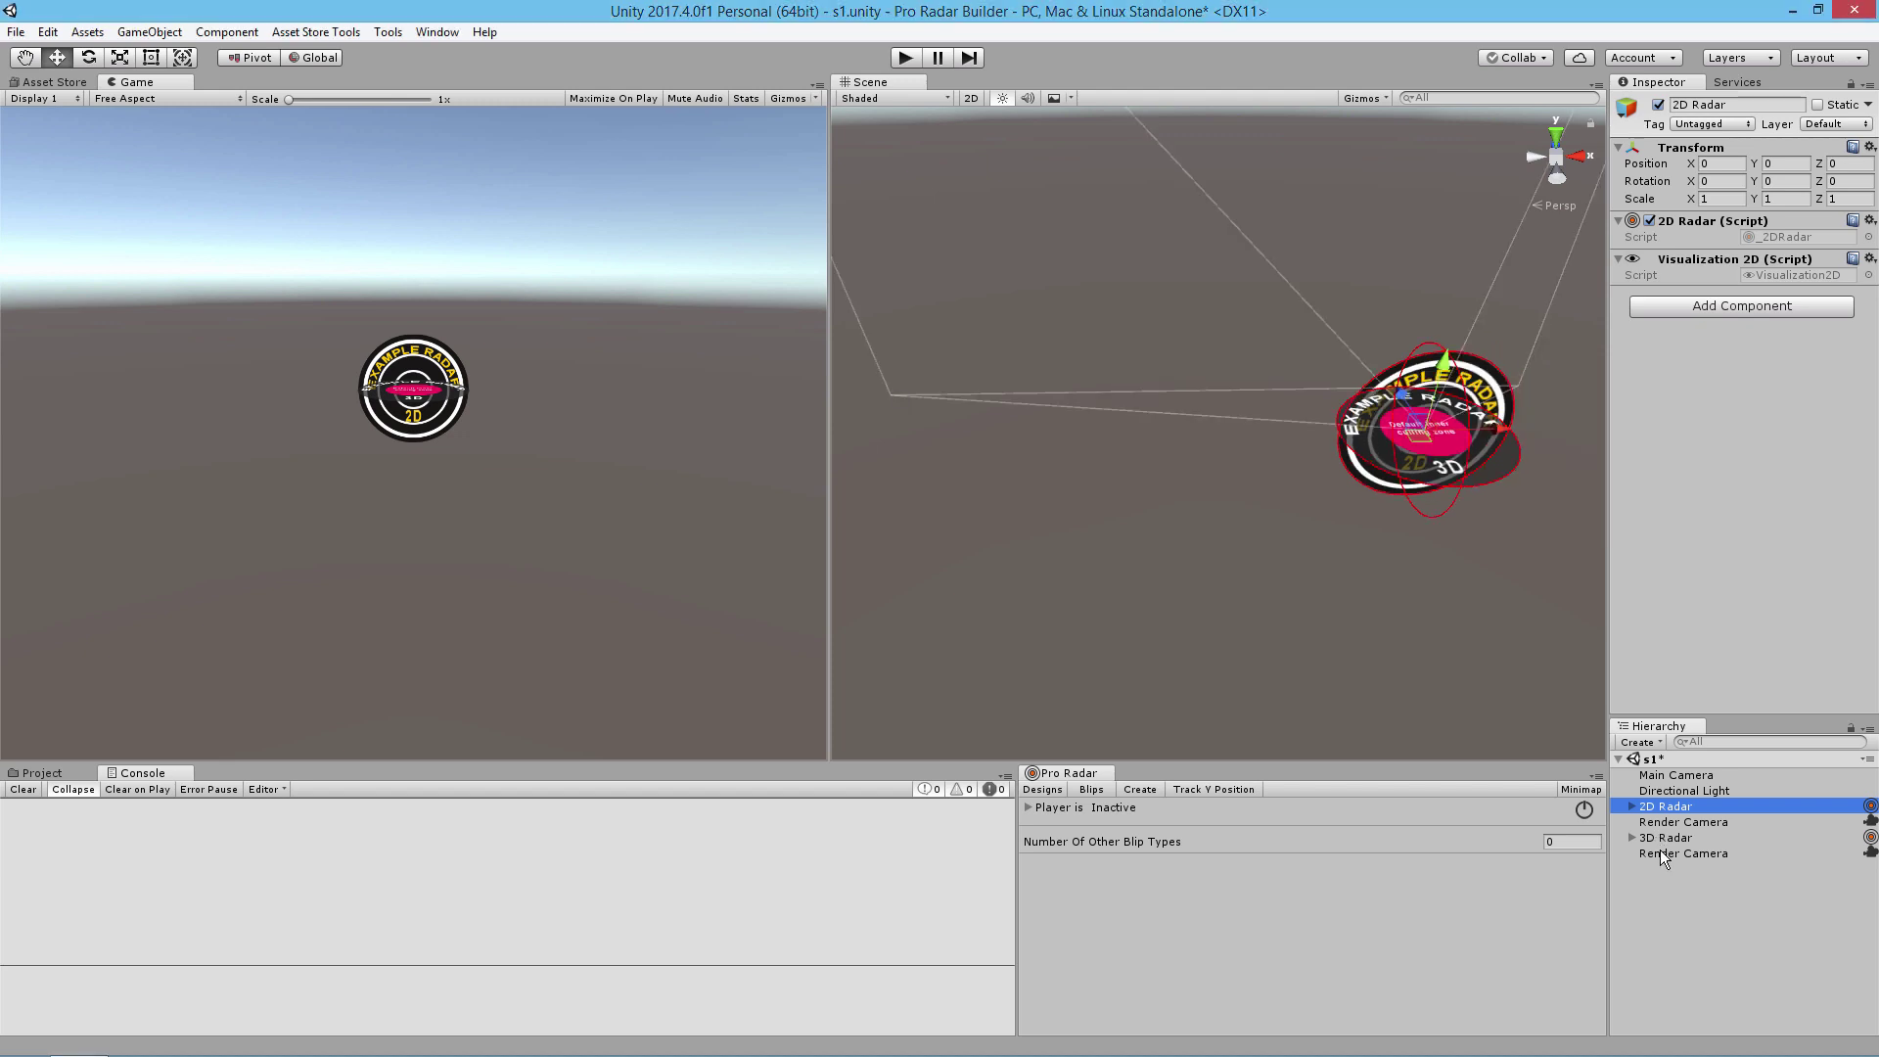
click(1669, 821)
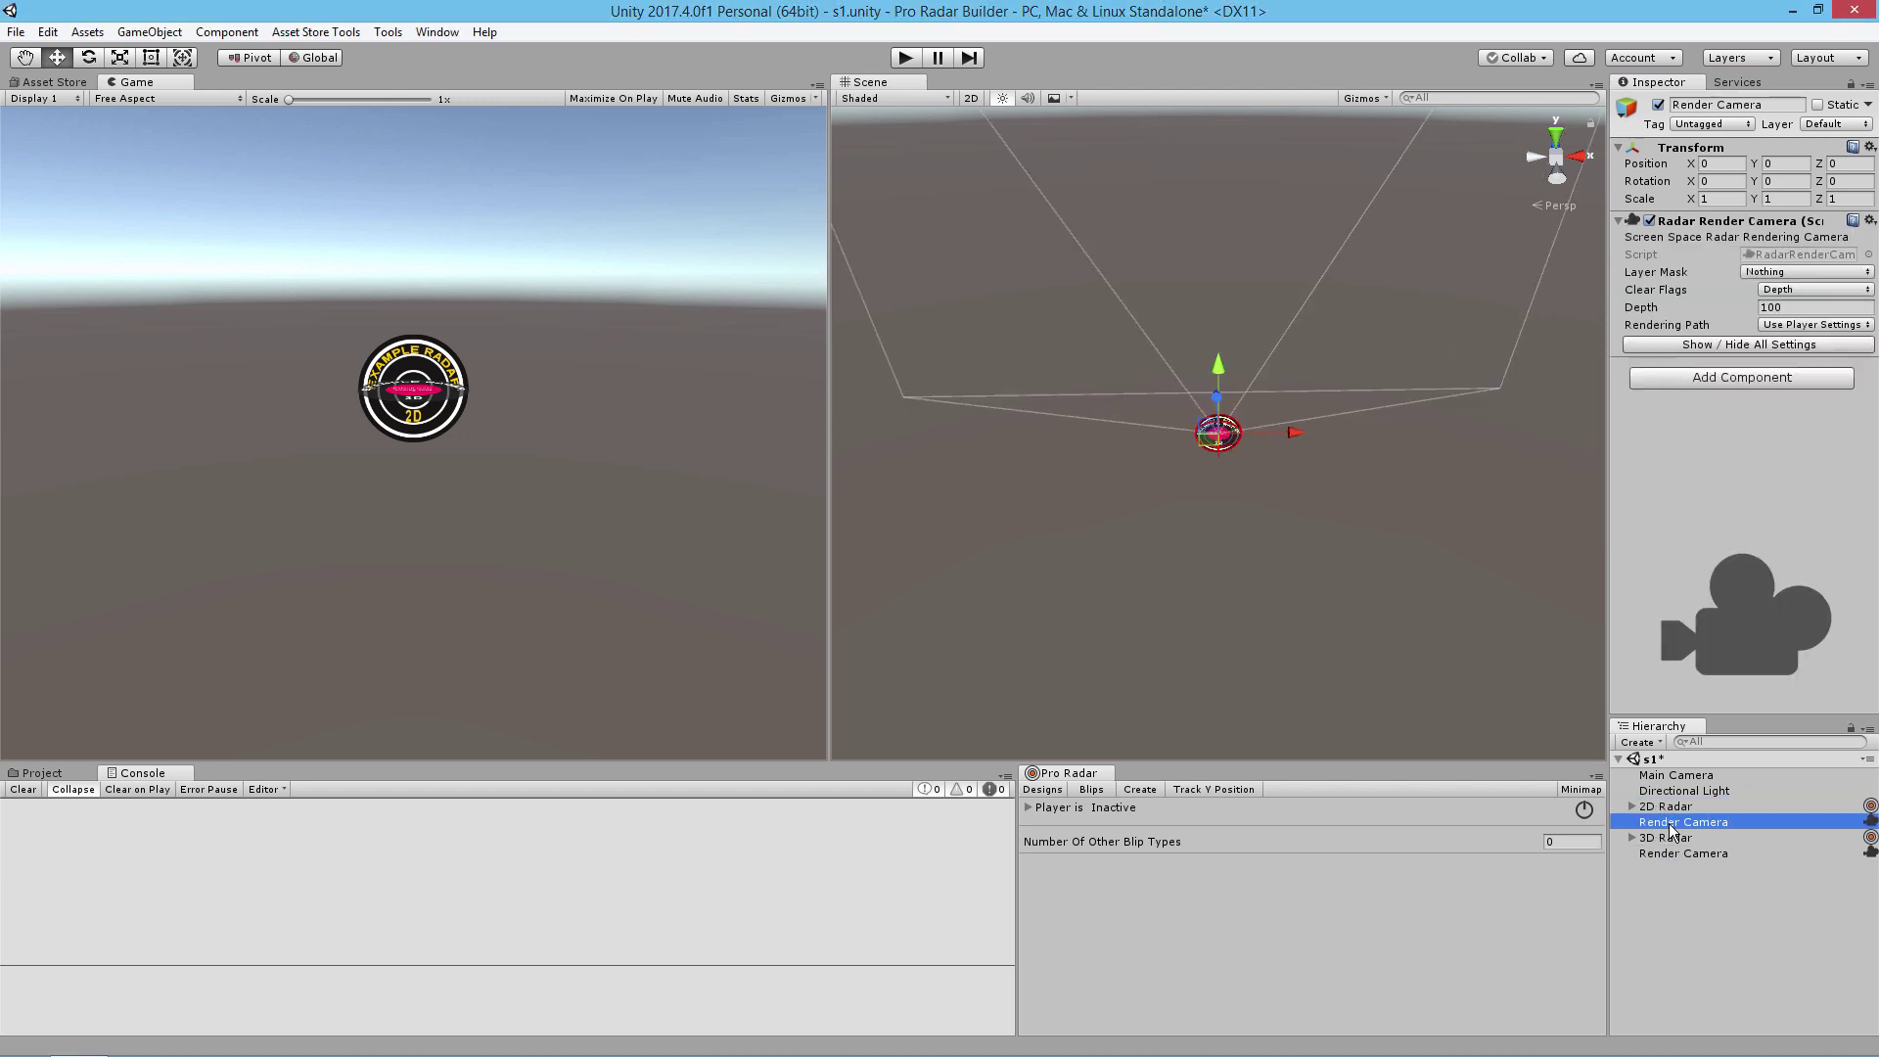
click(1666, 853)
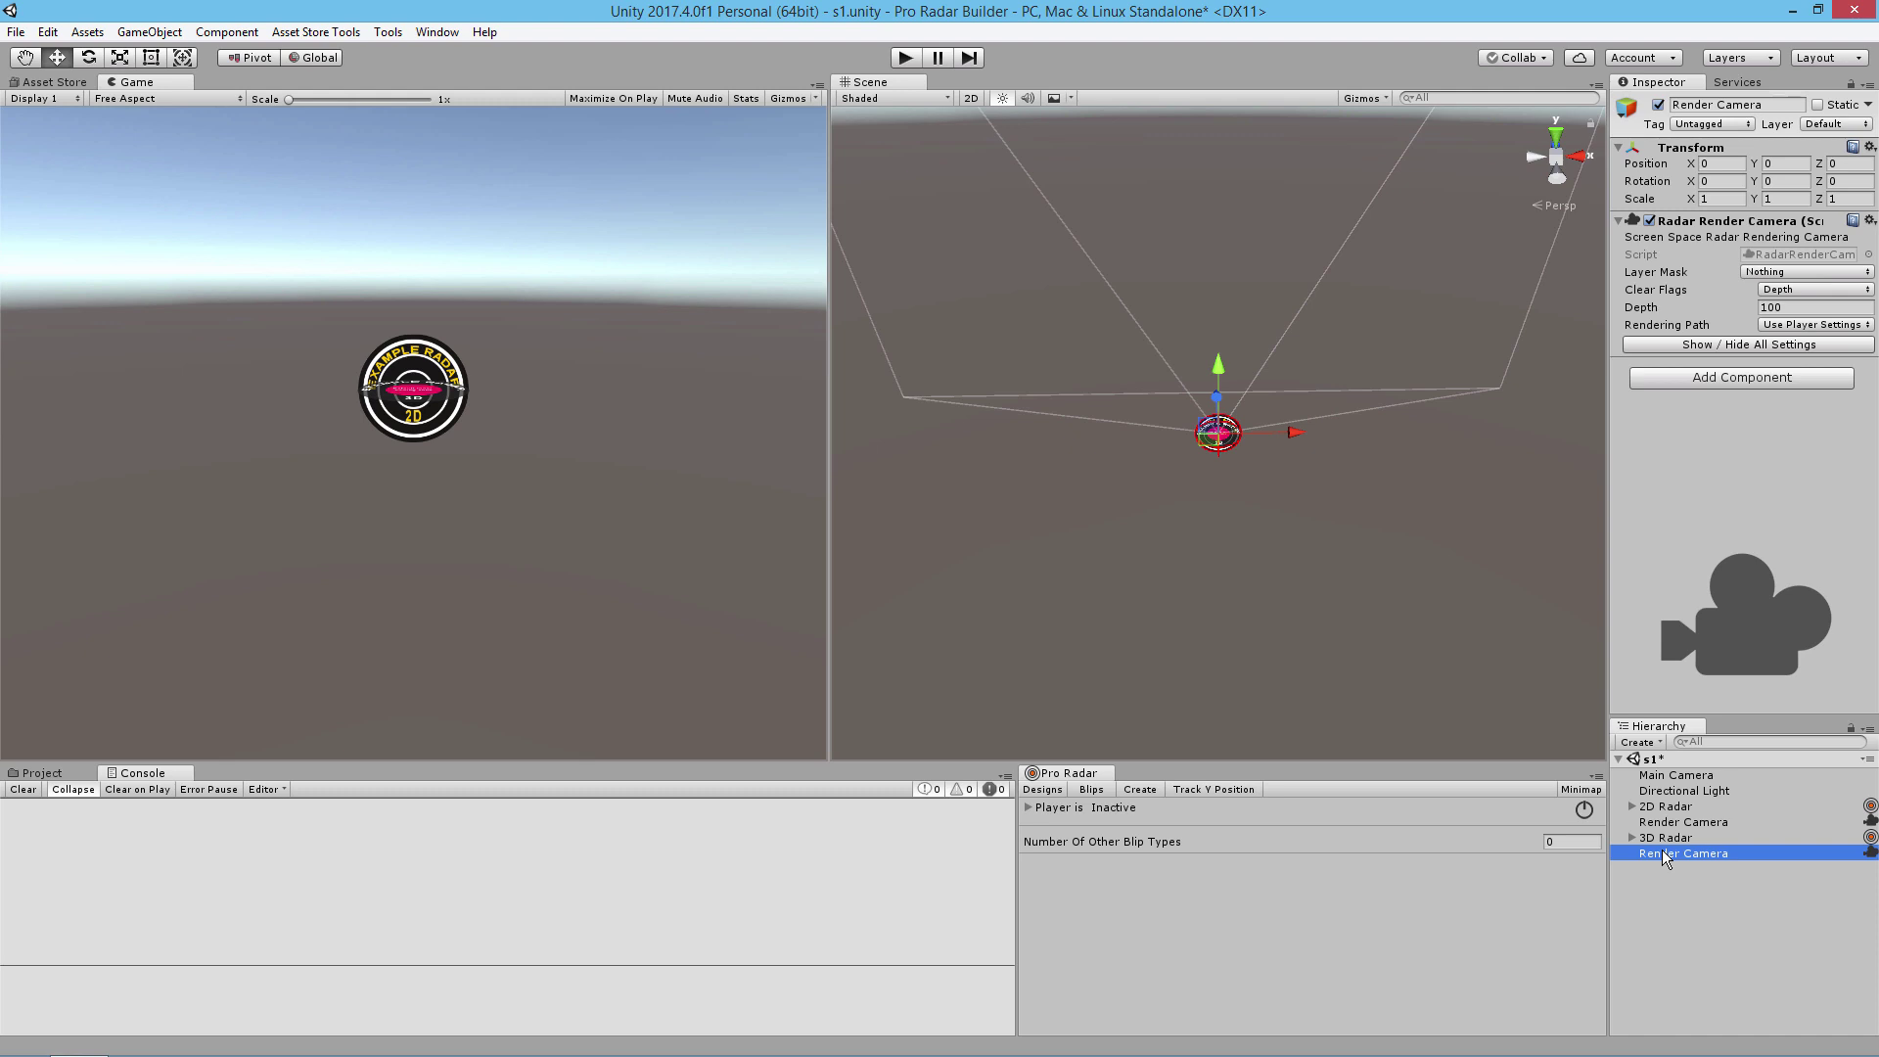
ctrl+click(1664, 853)
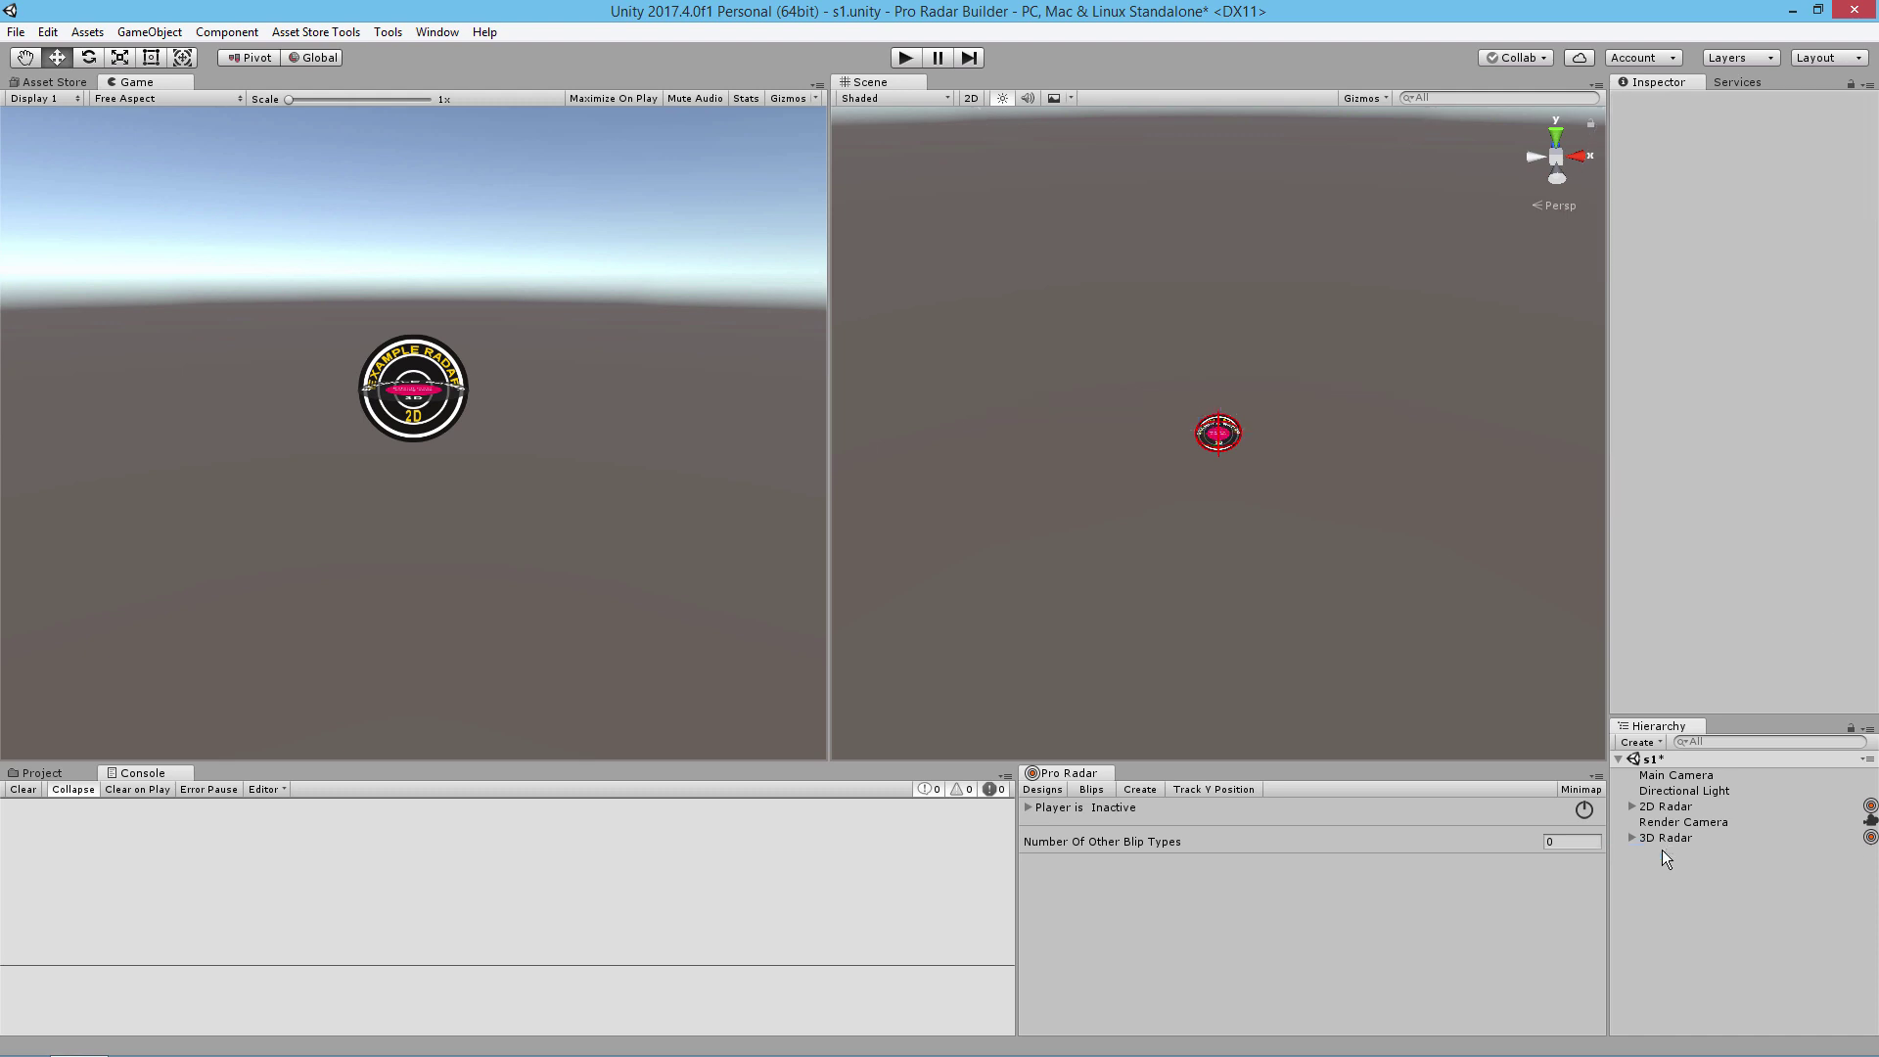
Step: Move the remaining Render Camera below 3D Radar and inspect the 3D Radar object
click(1664, 823)
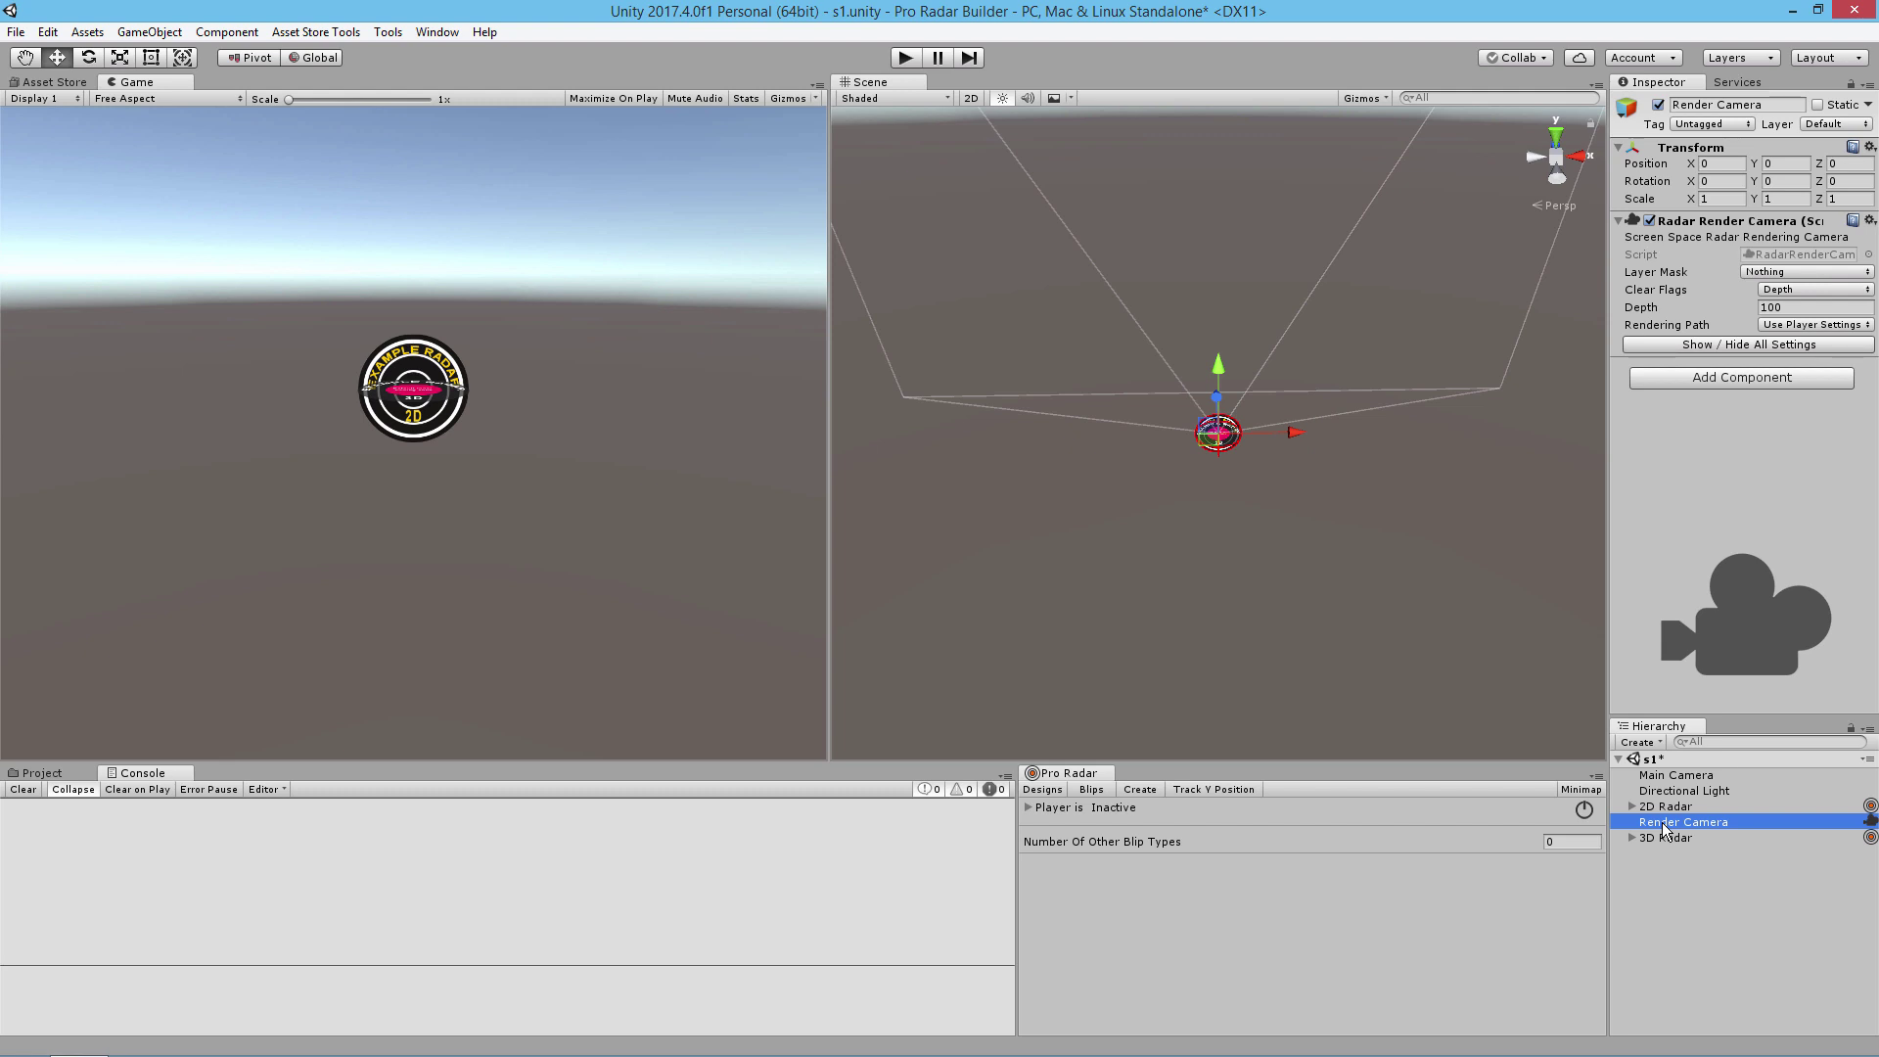
drag(1663, 829, 1660, 865)
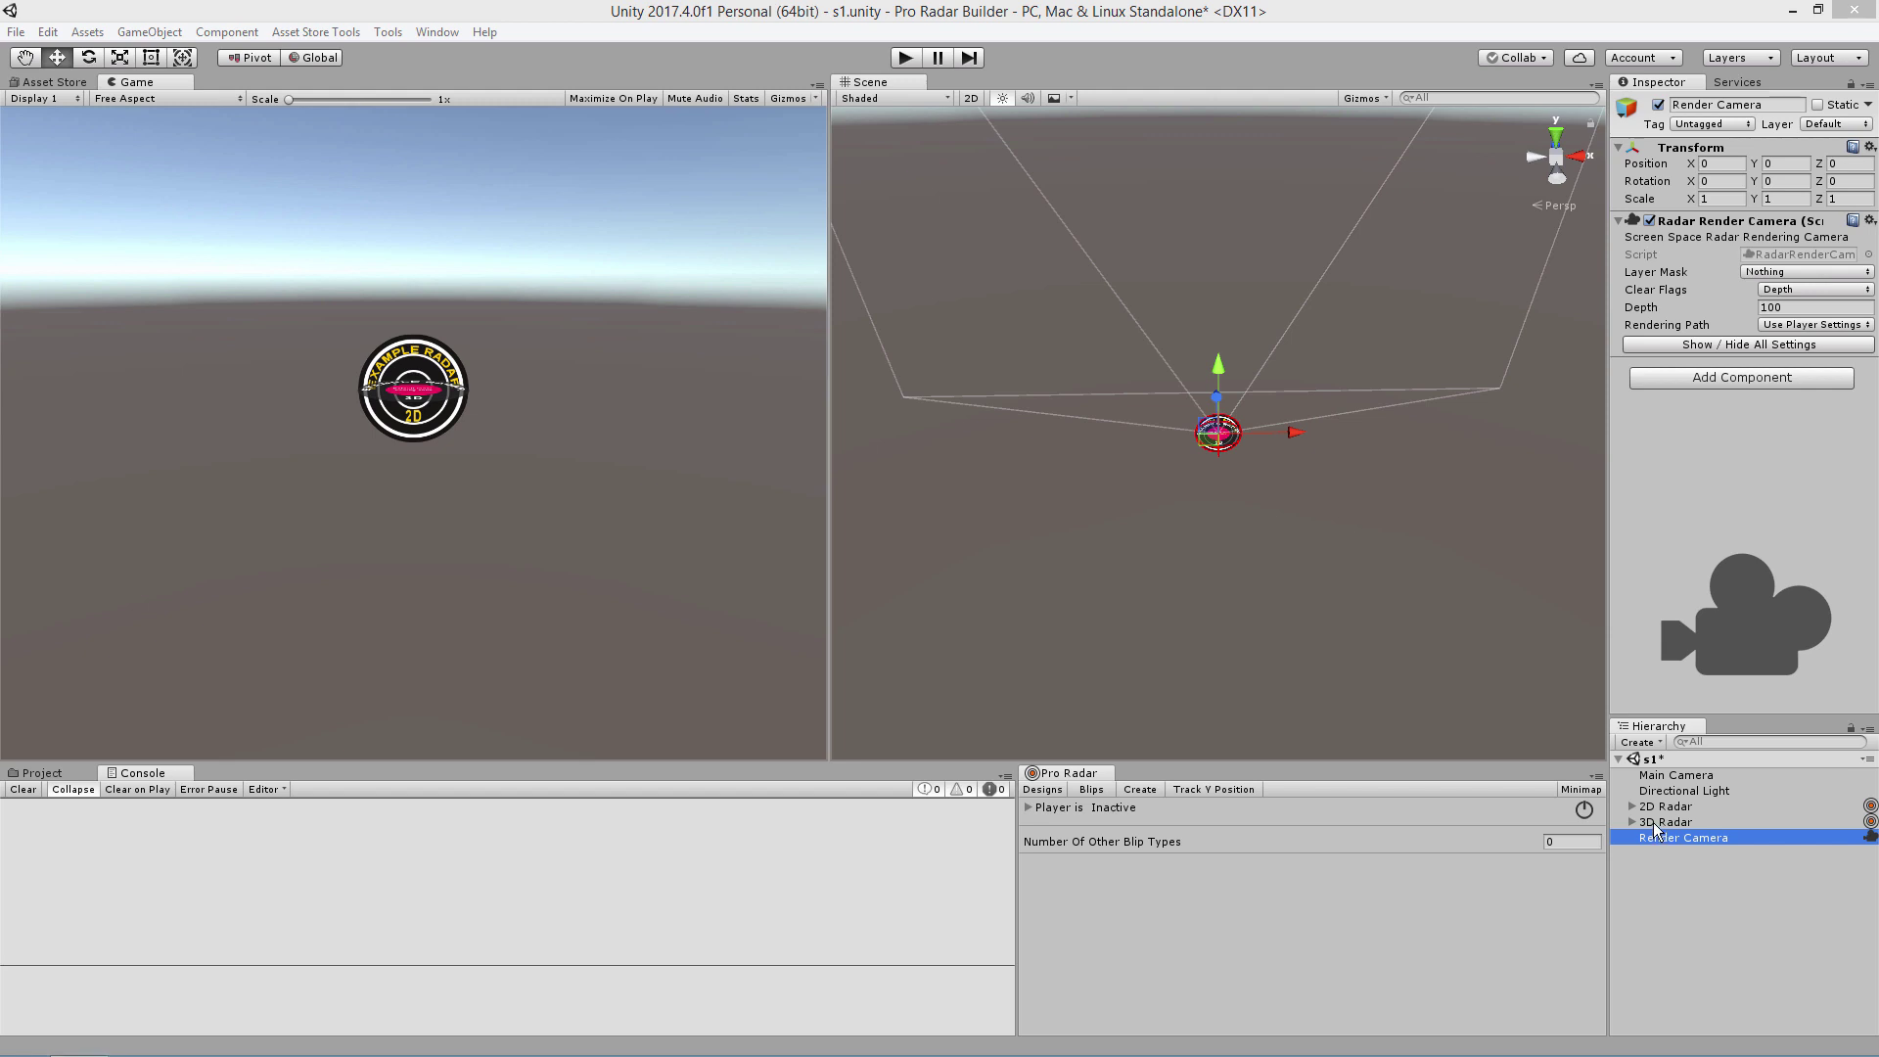
click(1653, 827)
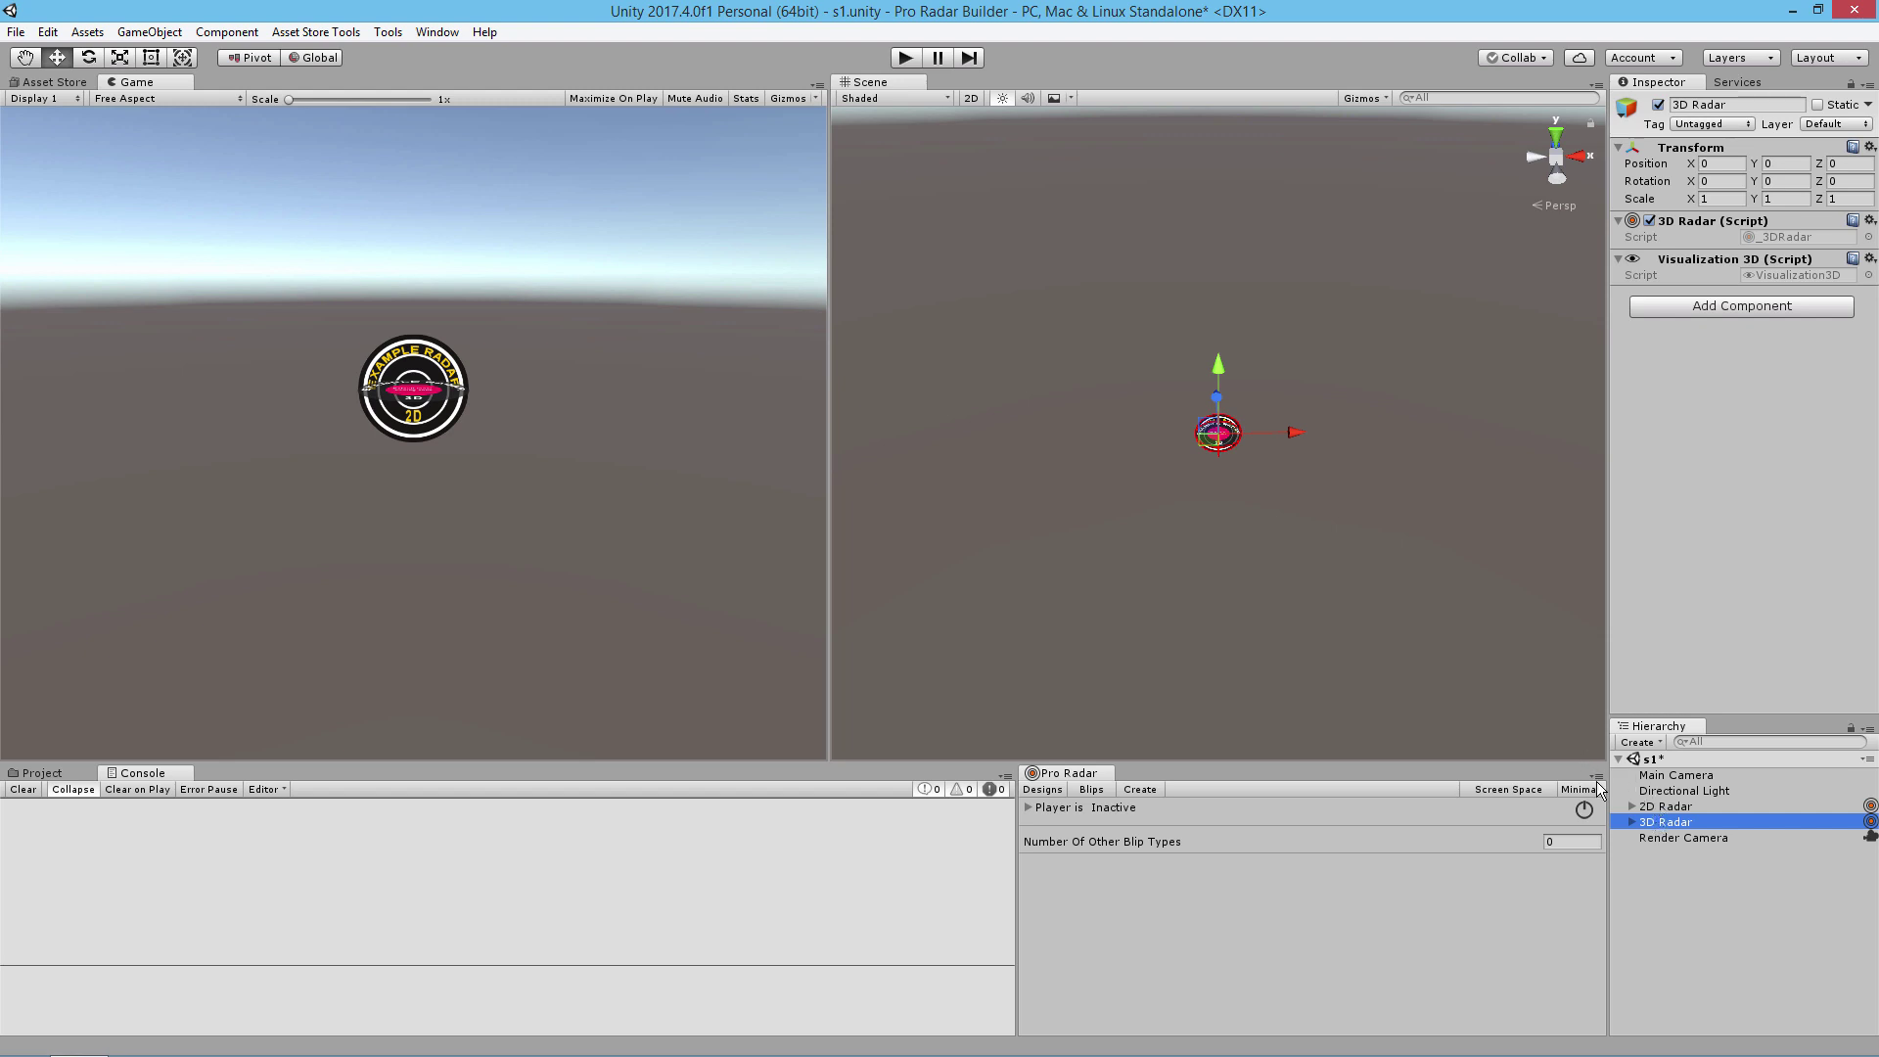
Step: Set 2D Radar and 3D Radar to layer 8: RadarUI, applying it to their children too
click(1645, 806)
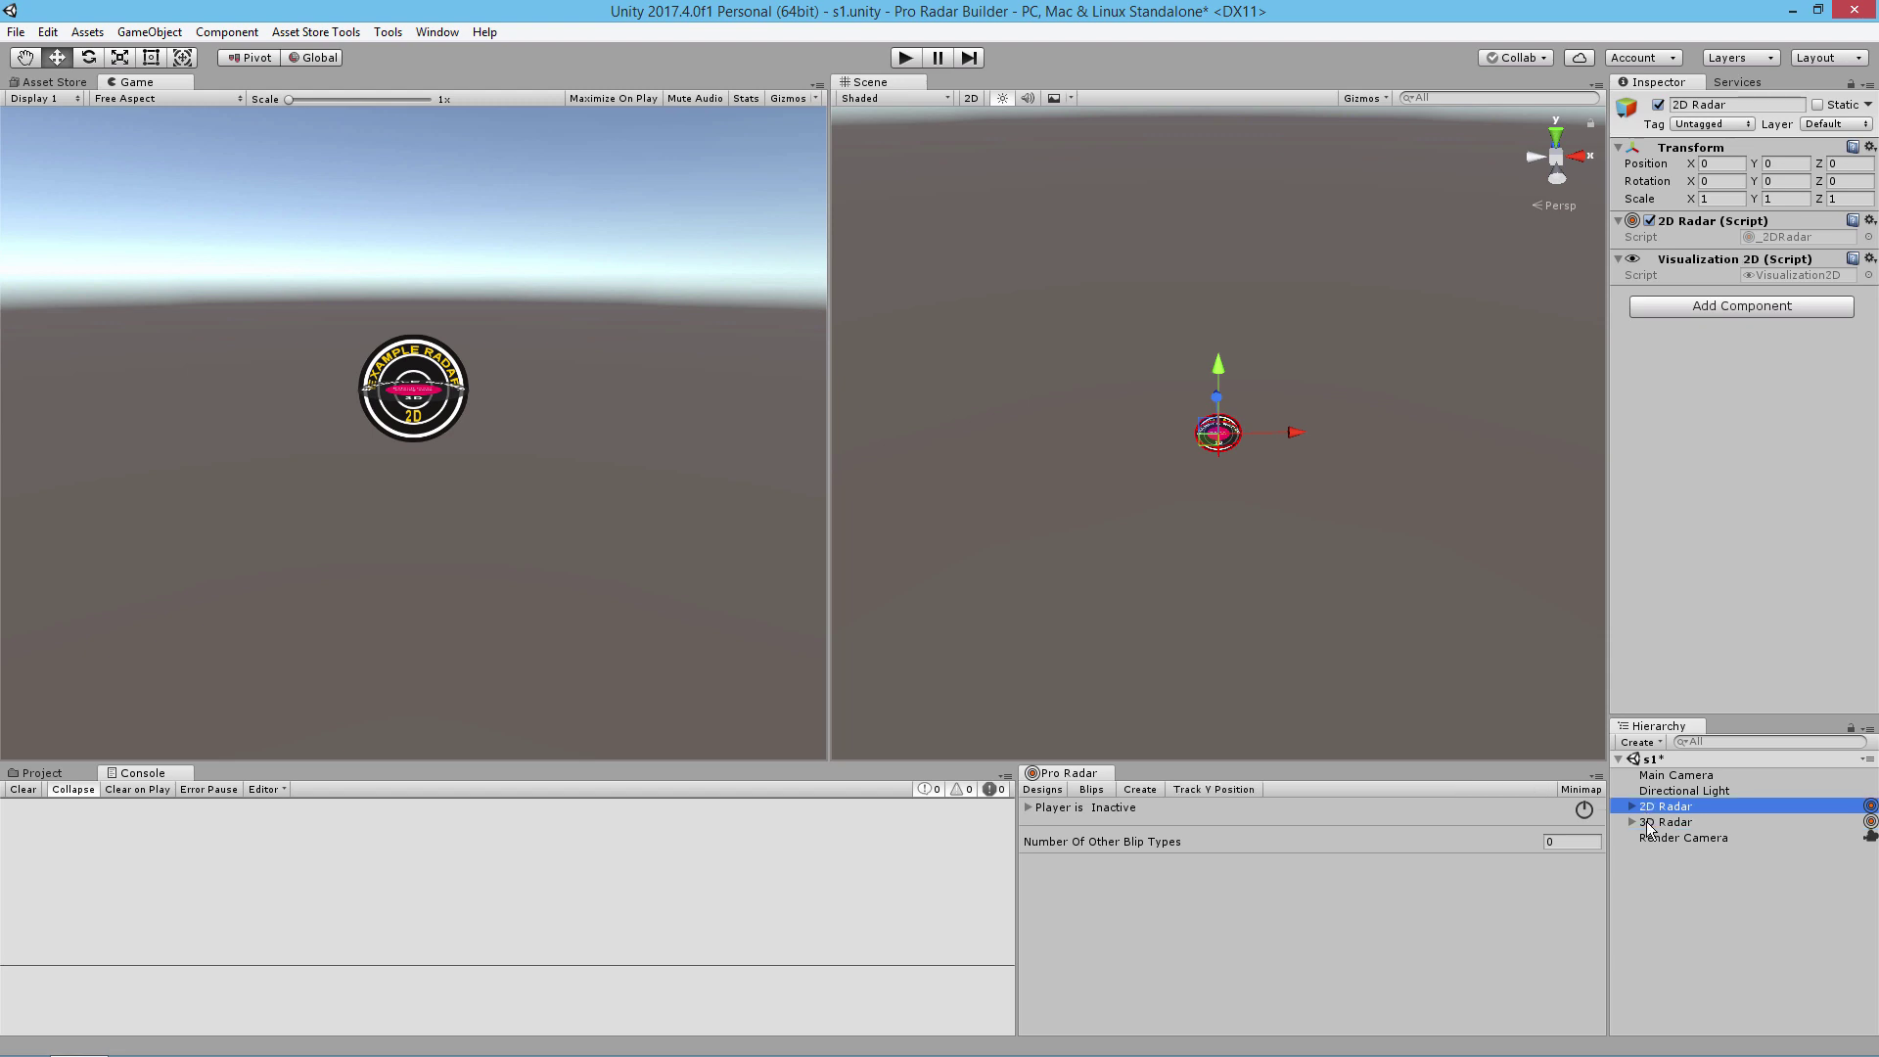
ctrl+click(1648, 823)
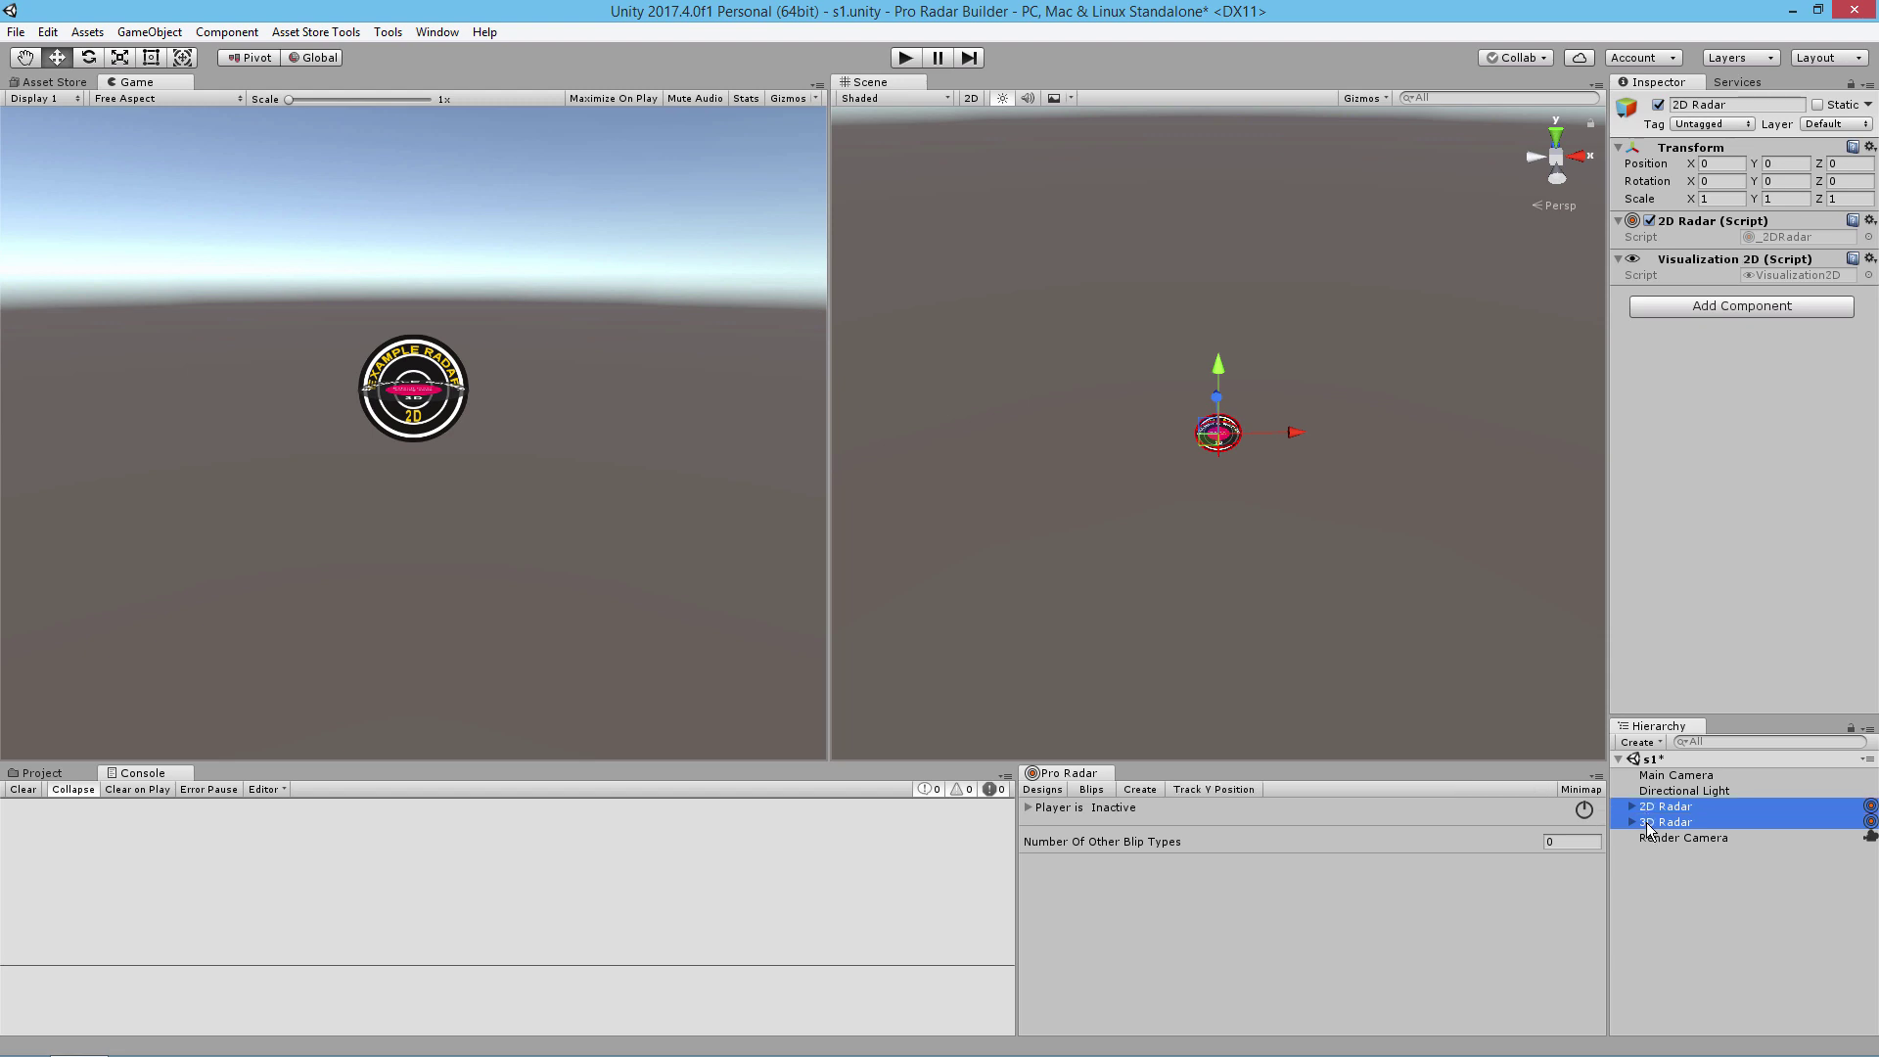
click(1836, 129)
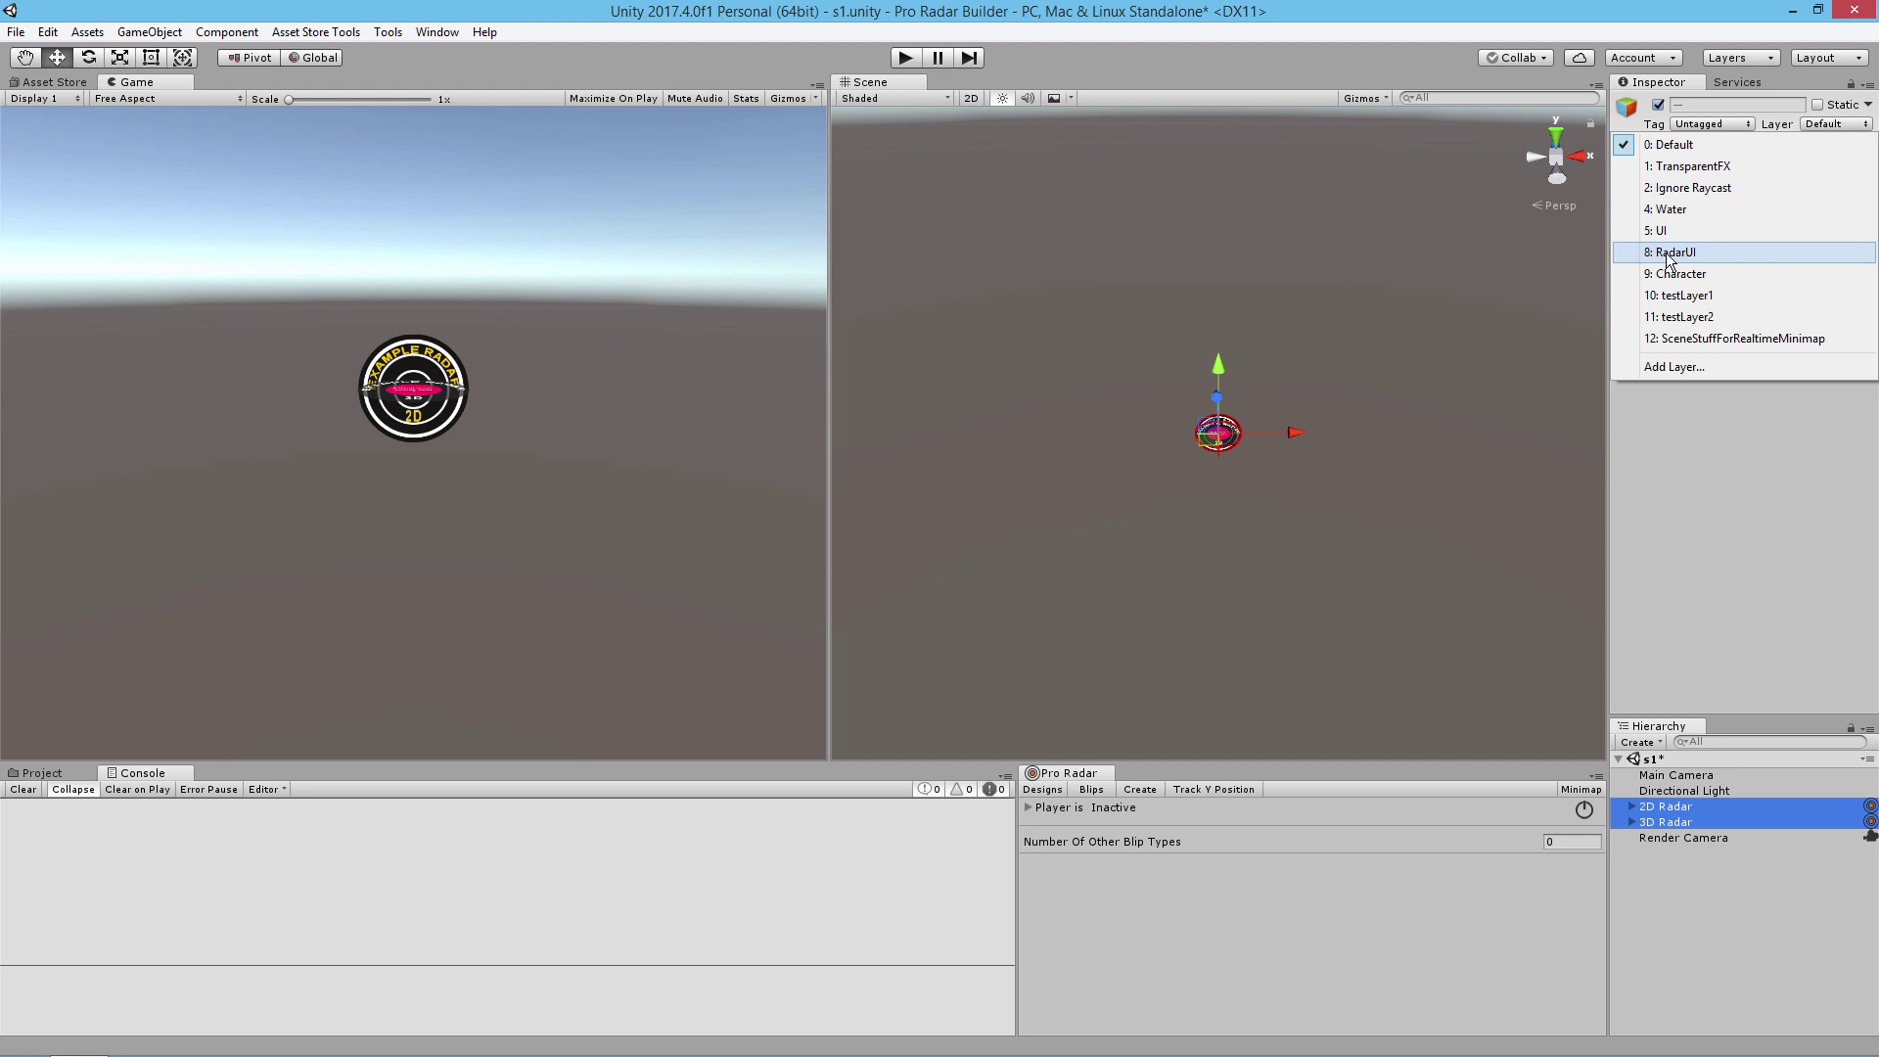
click(1671, 366)
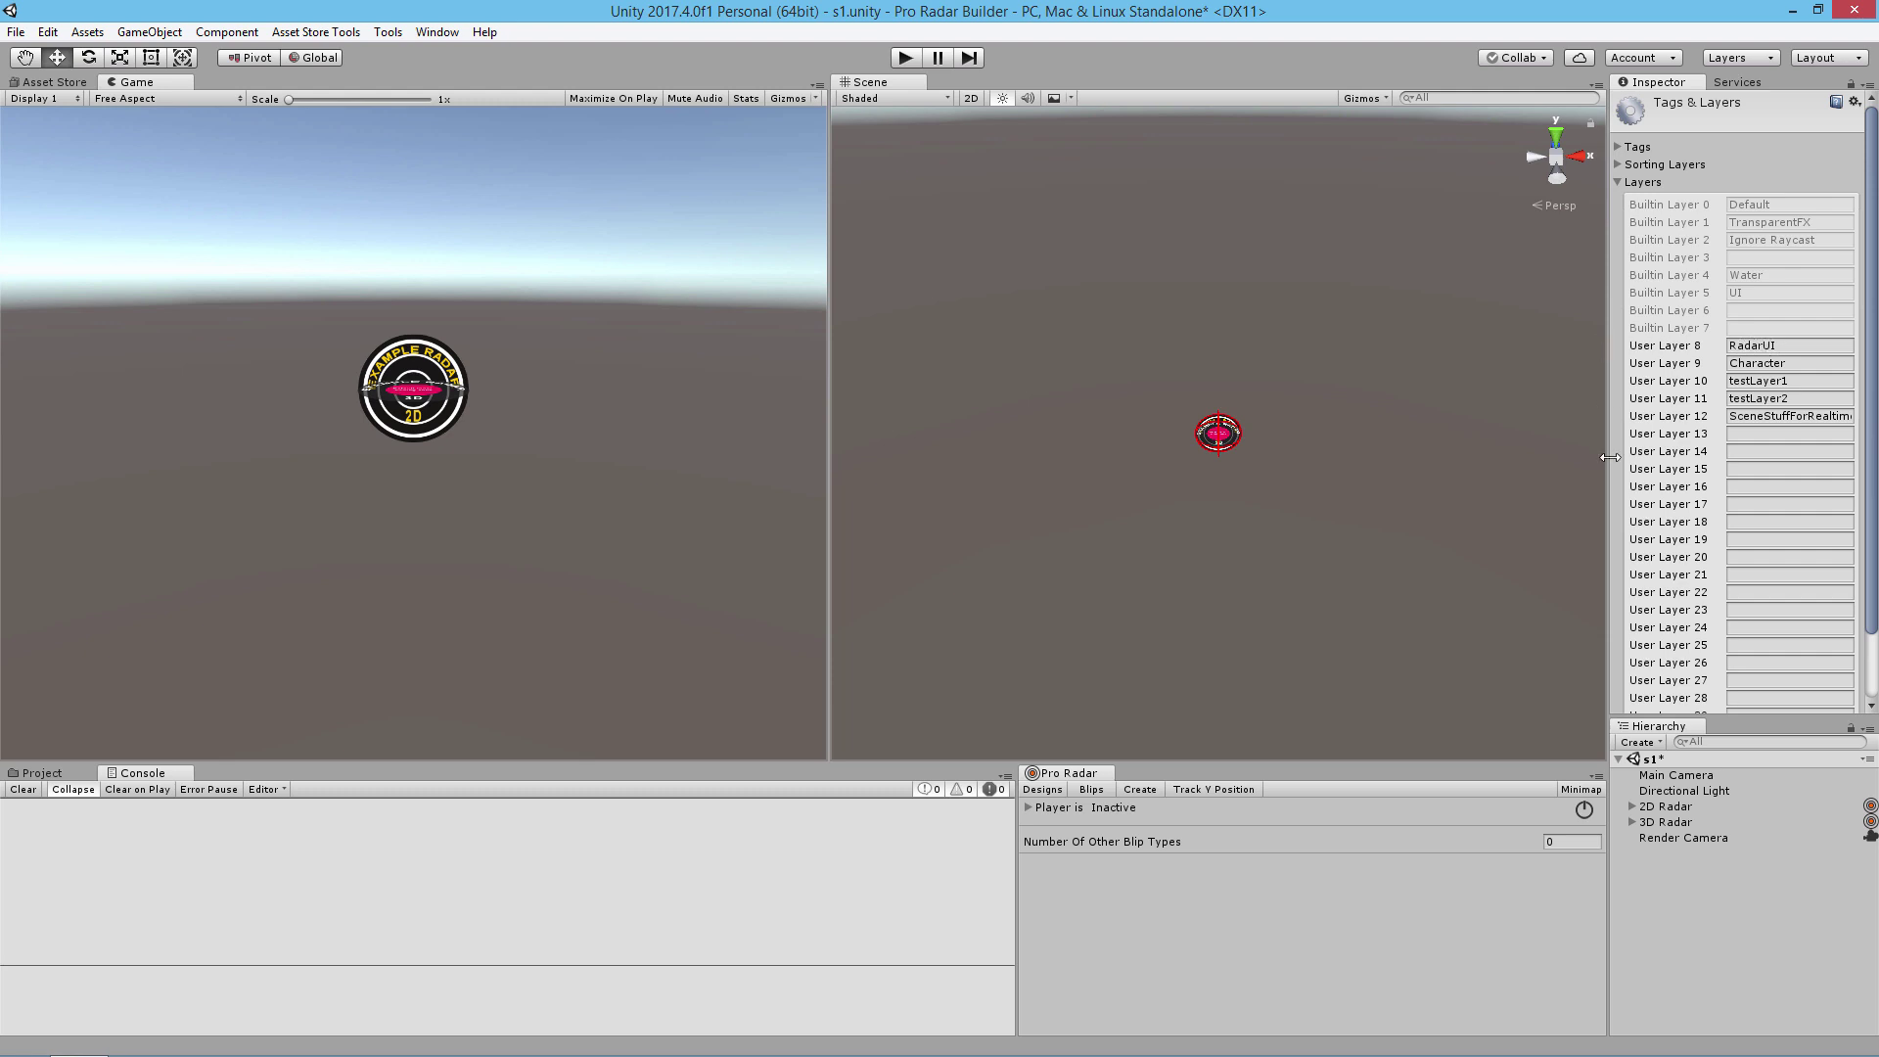
click(1651, 806)
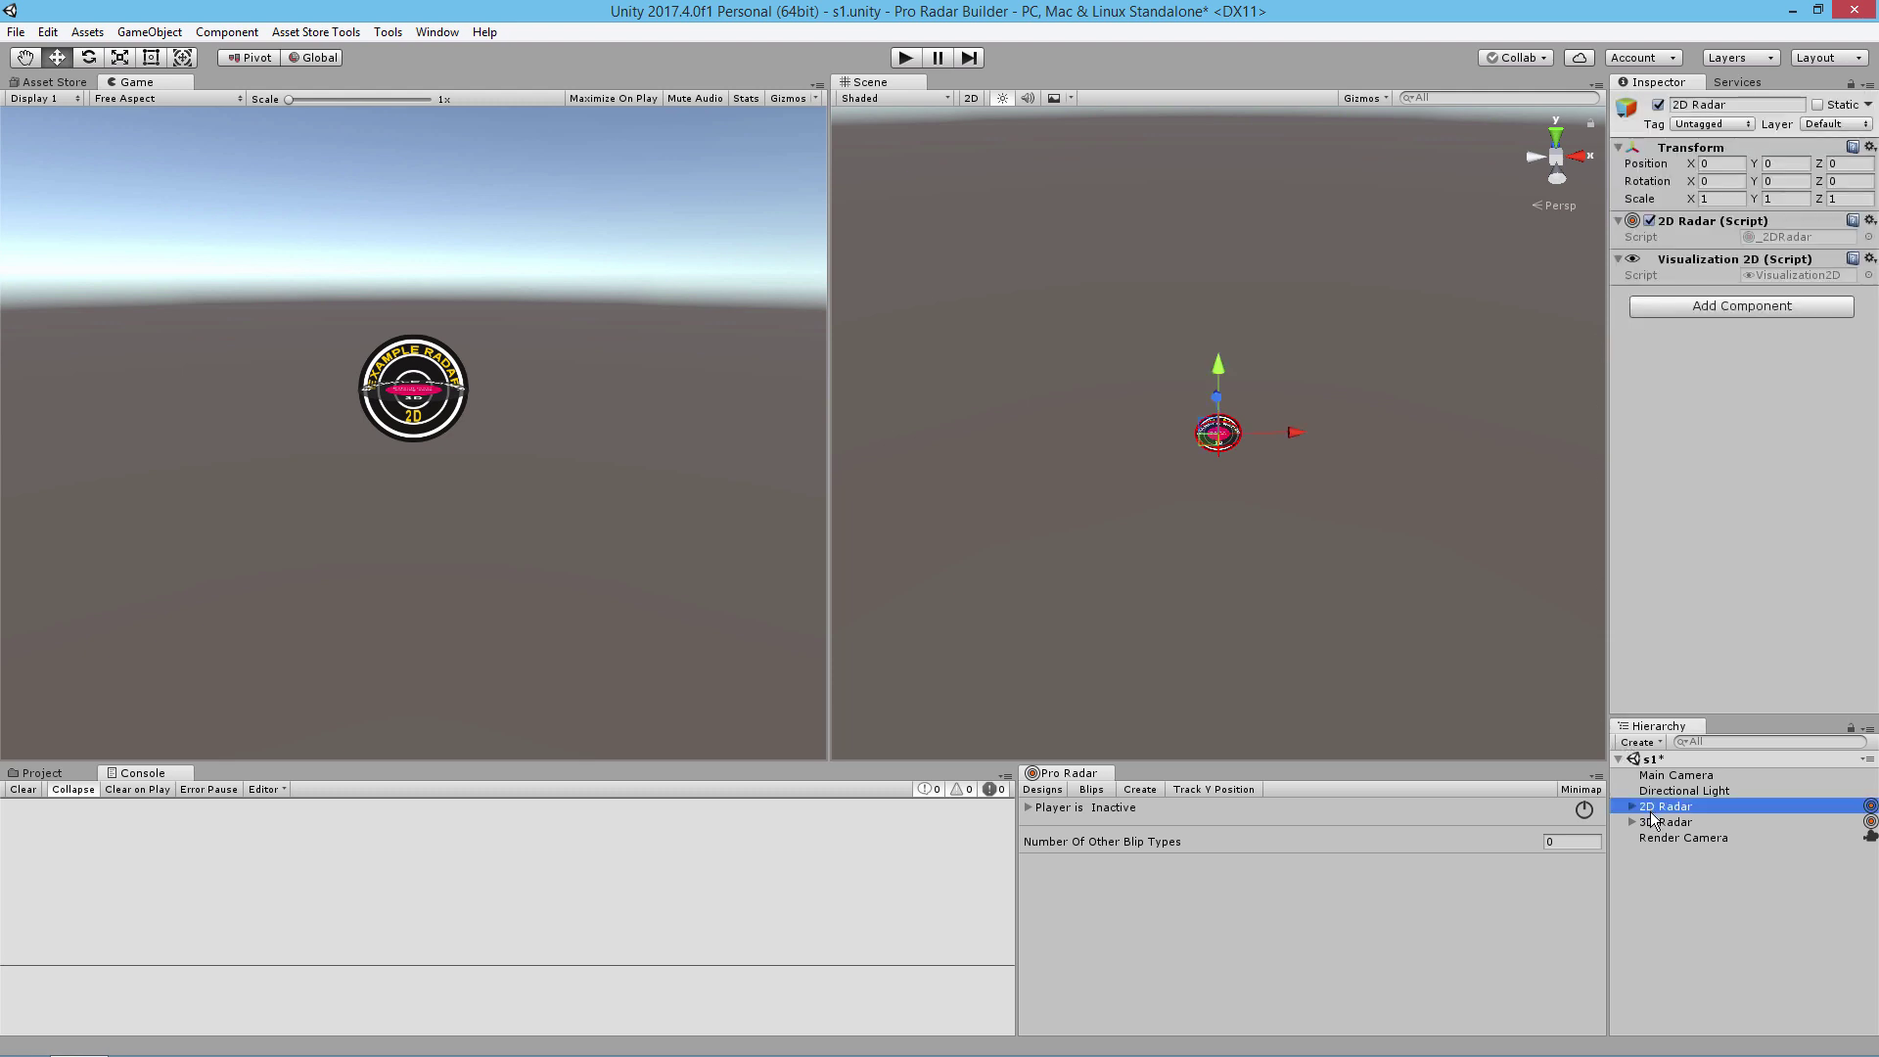
shift+click(1652, 822)
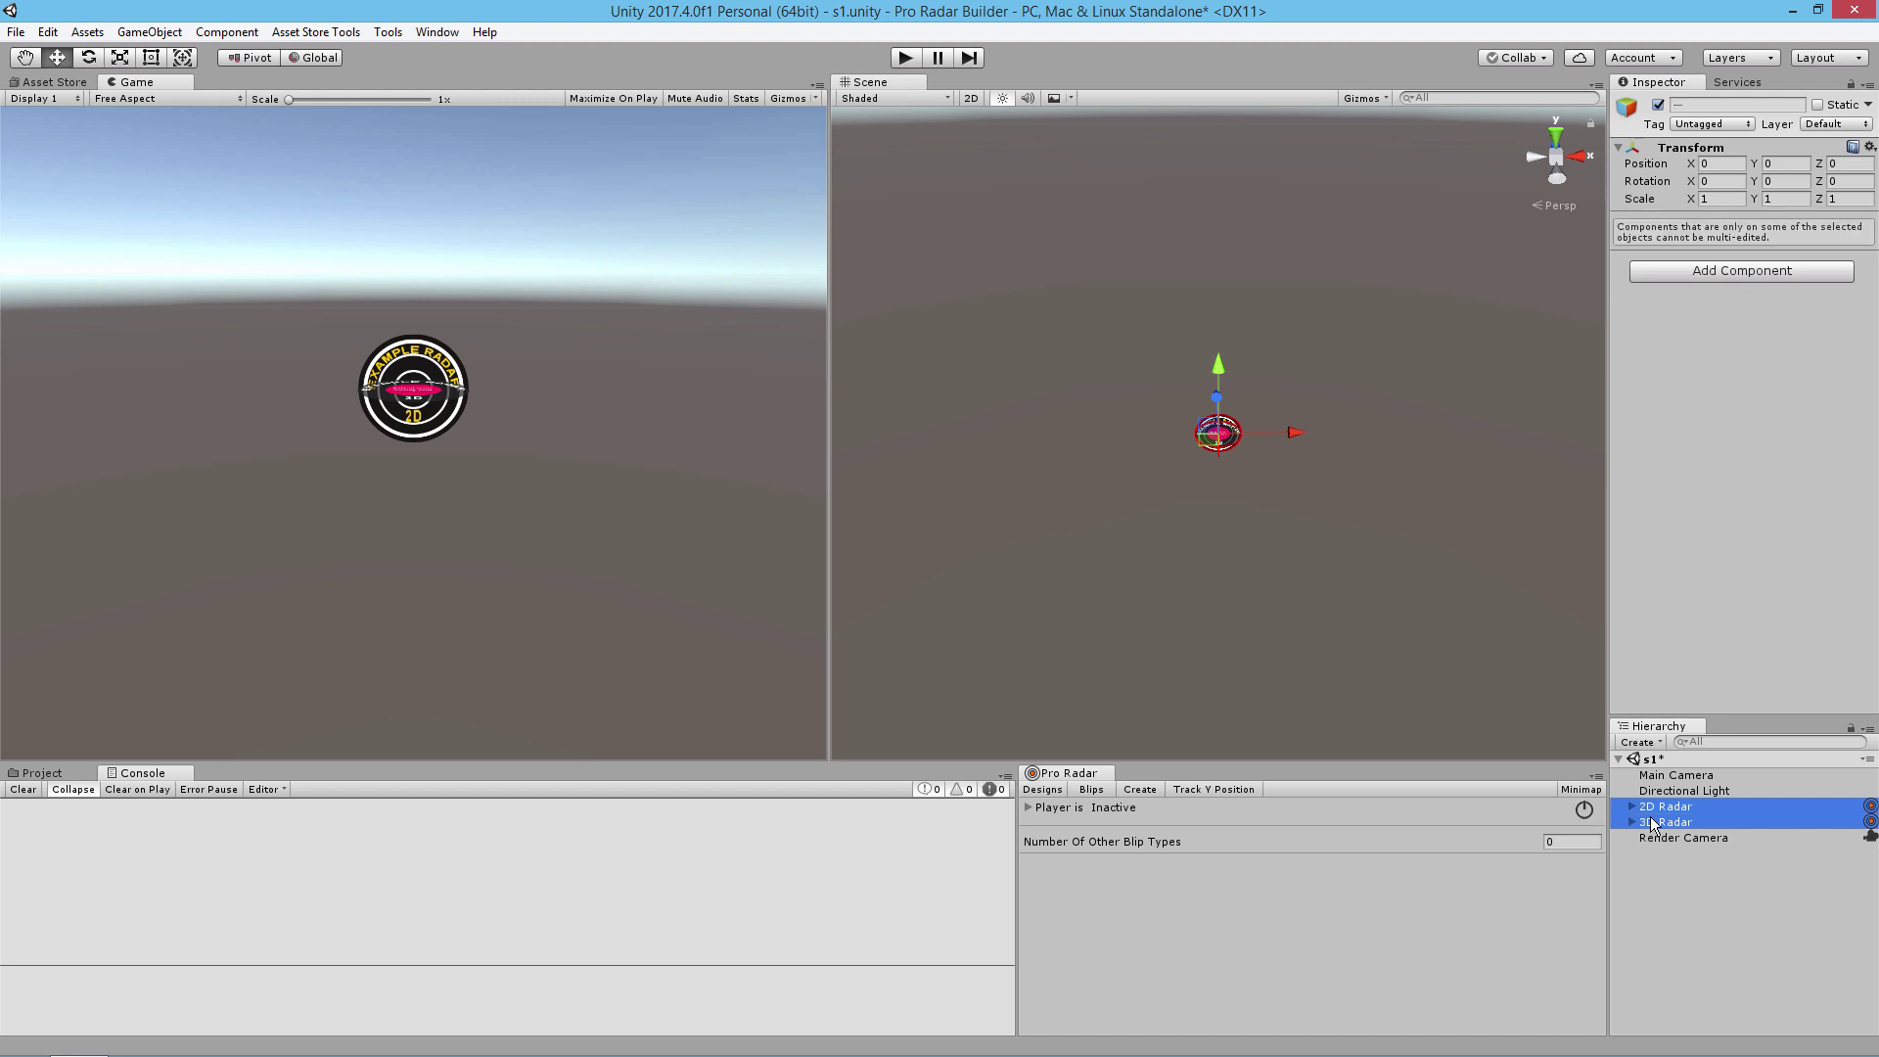
click(1835, 124)
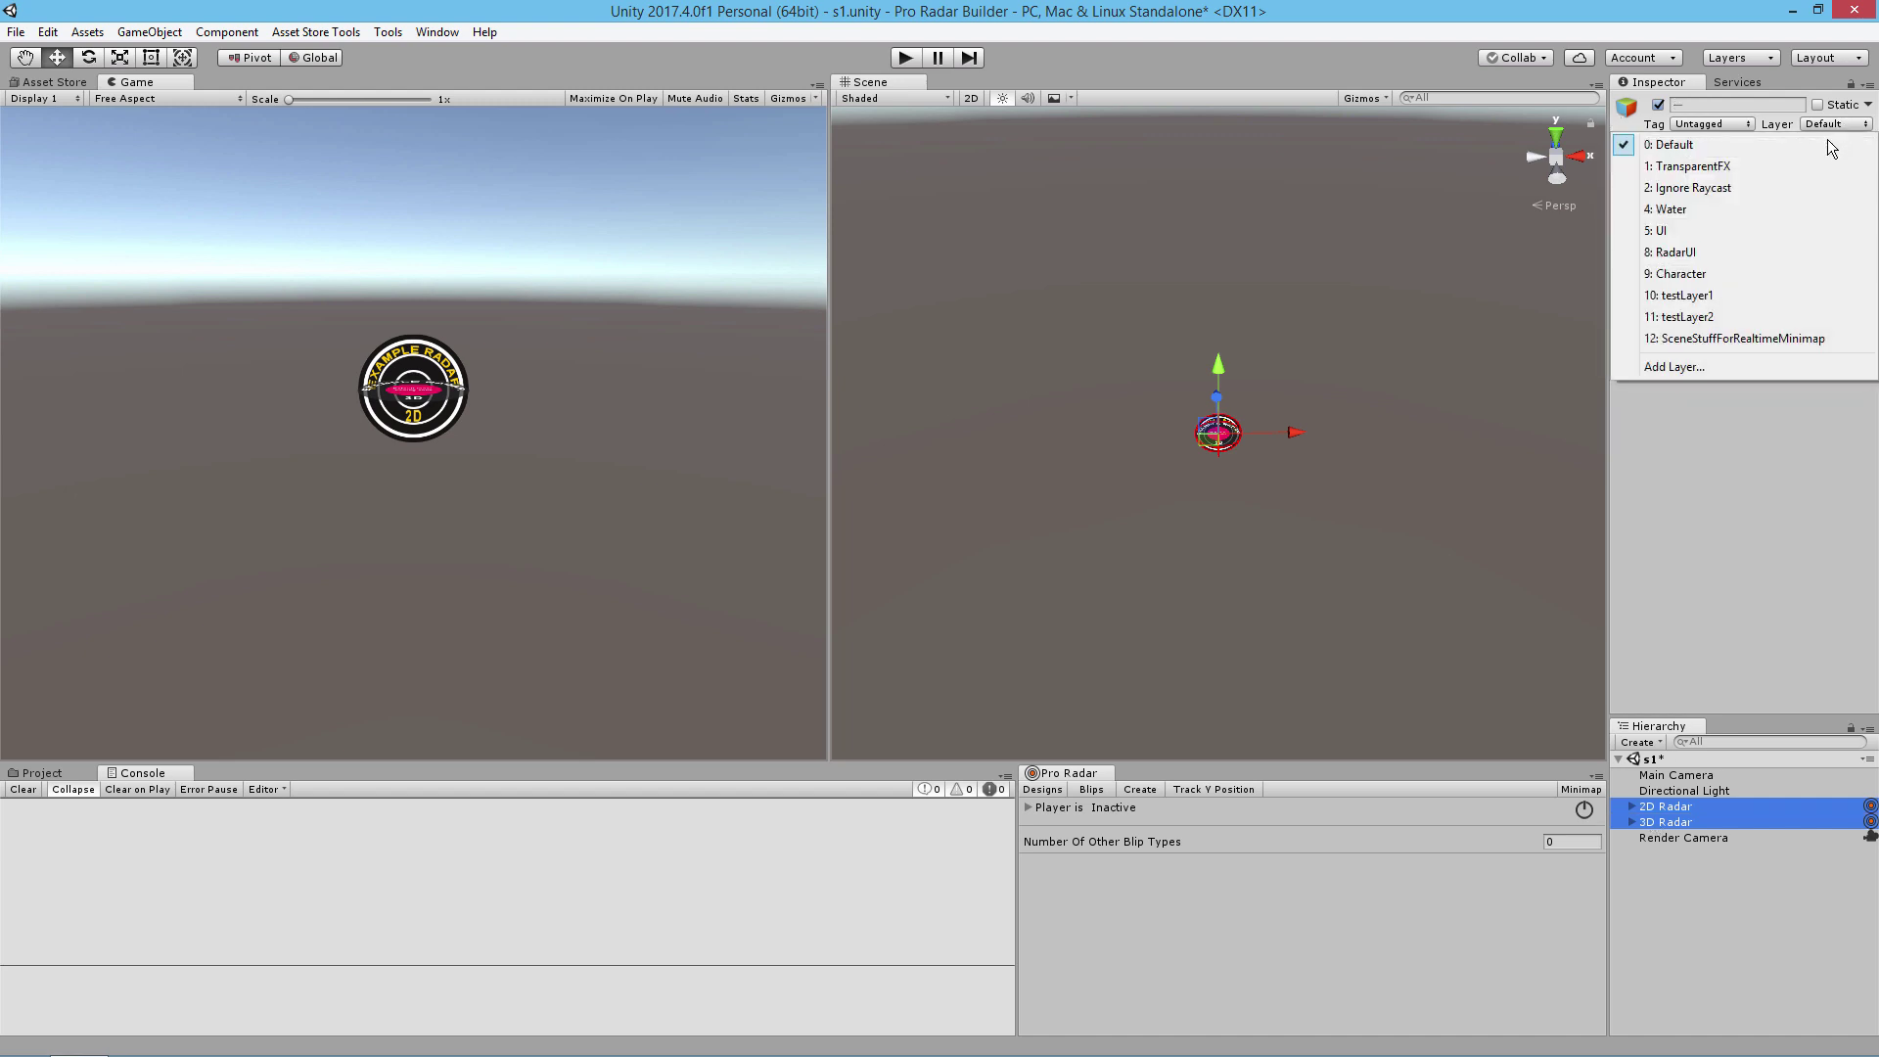
click(1682, 252)
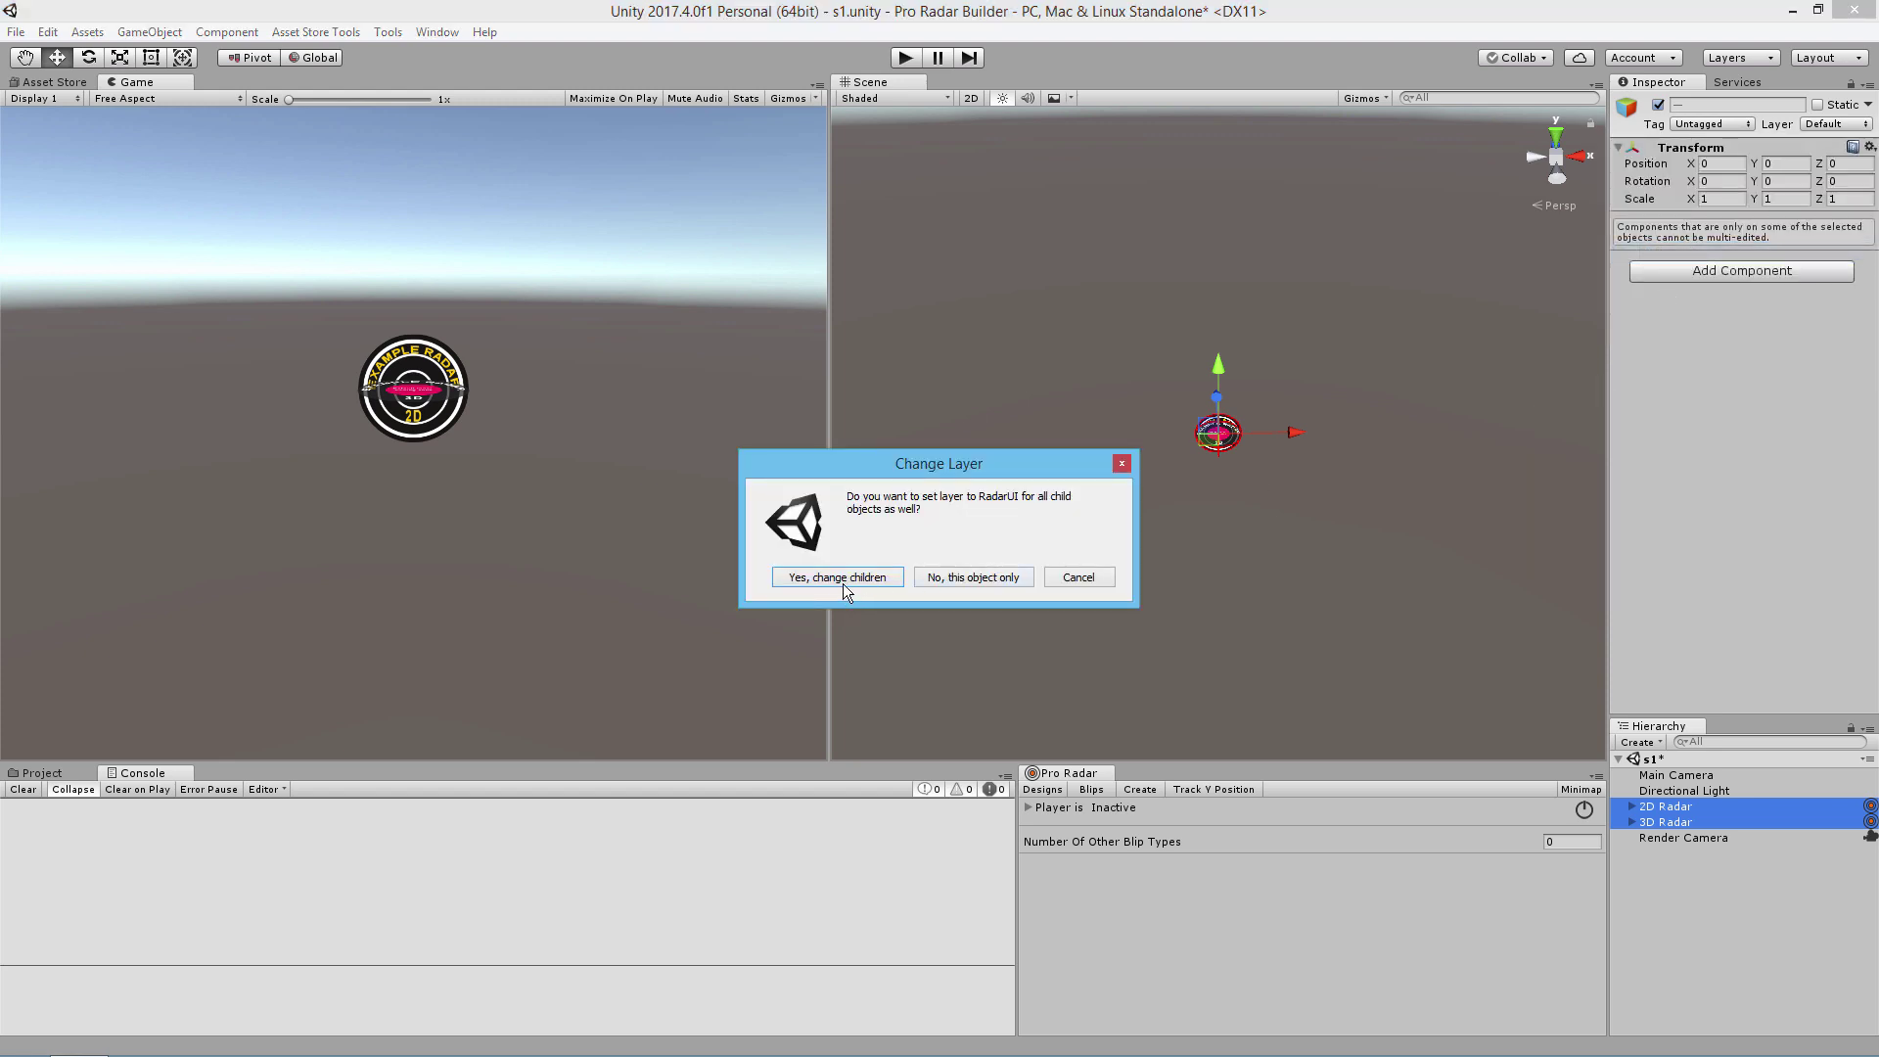
click(842, 581)
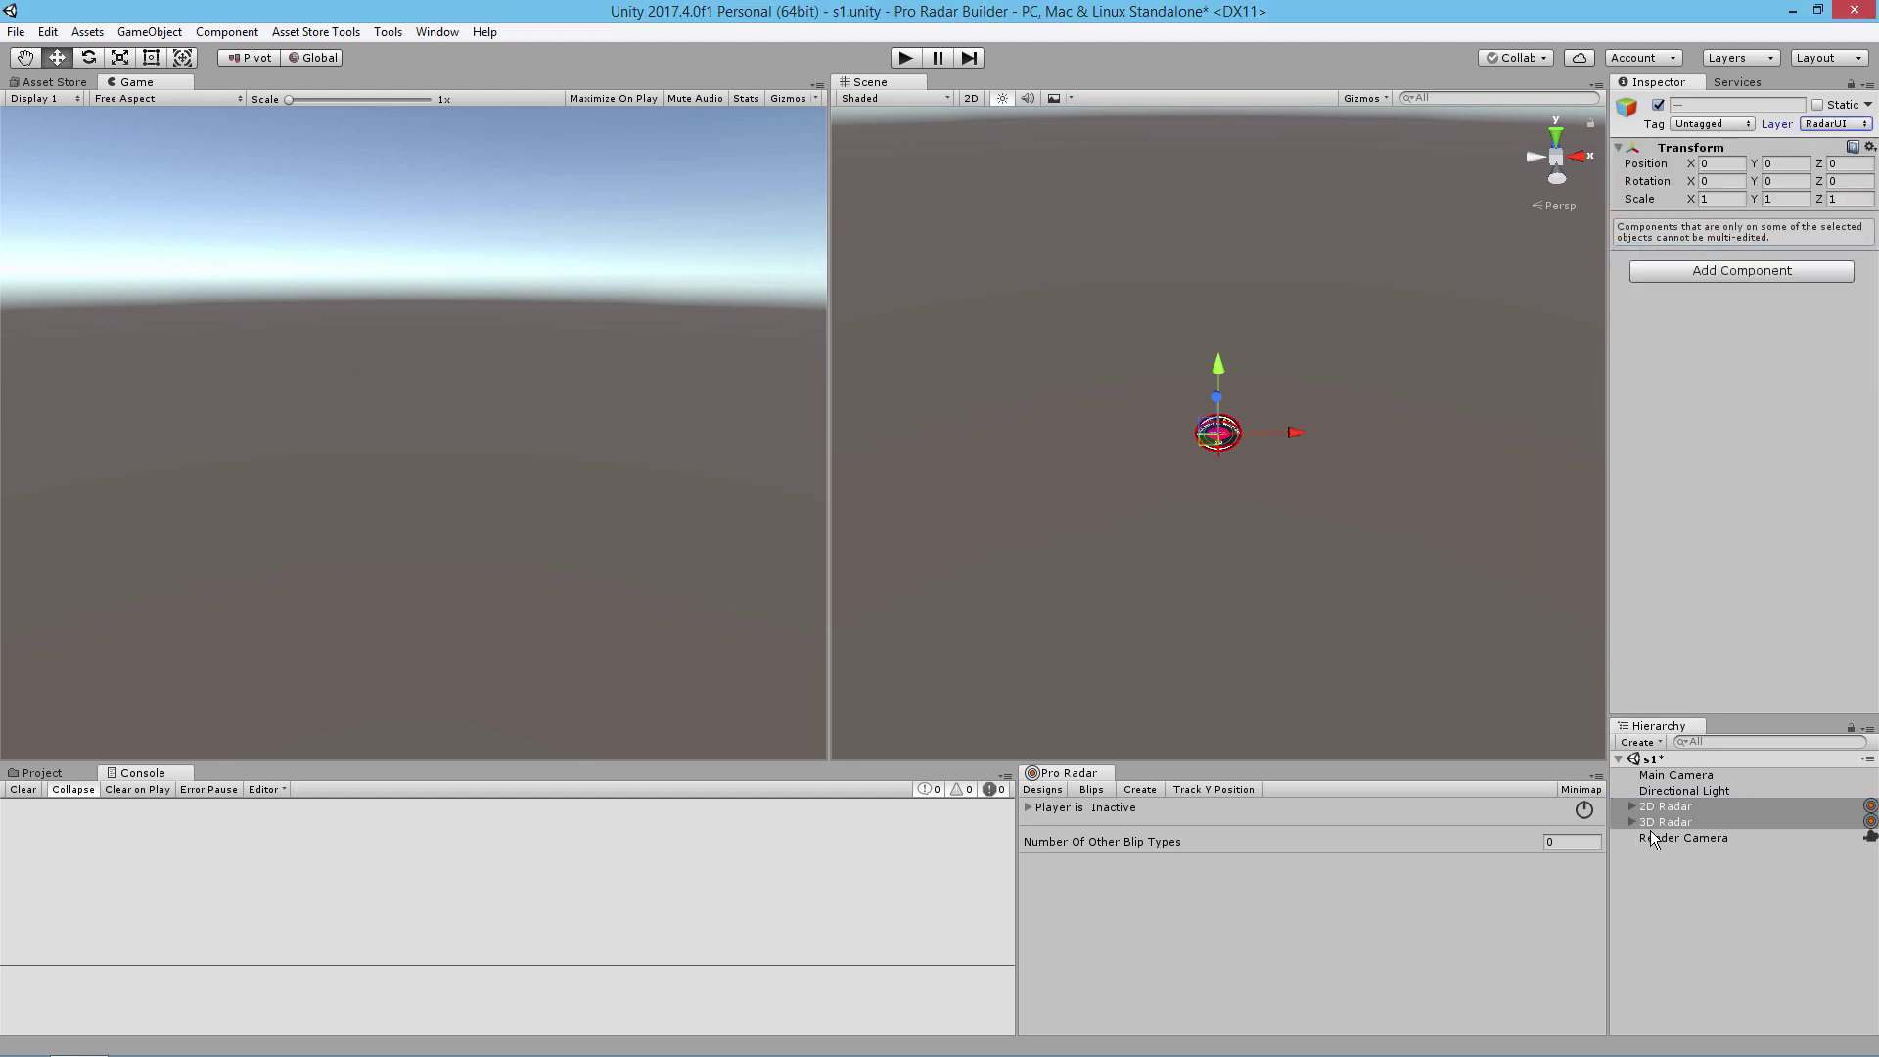
Step: Leave RadarUI unticked in the Main Camera's Culling Mask so the mask reads Mixed
click(1661, 775)
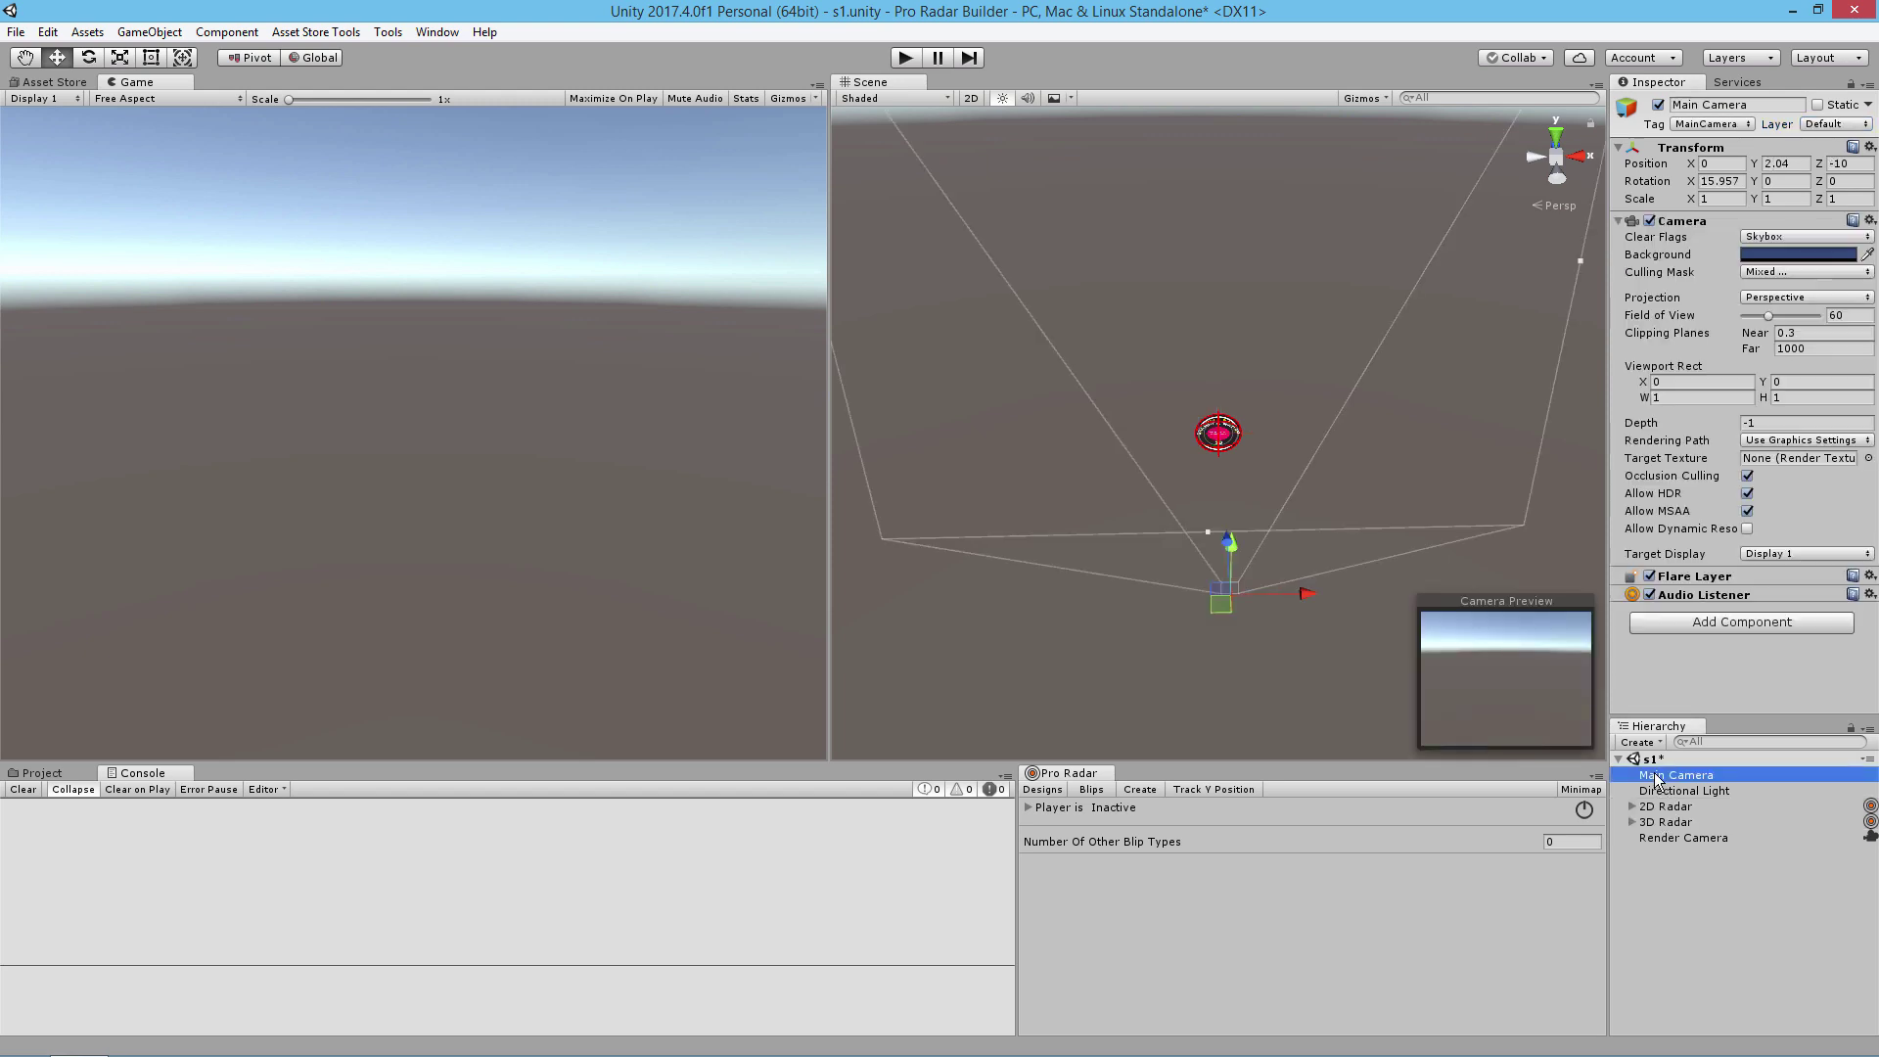
click(1777, 272)
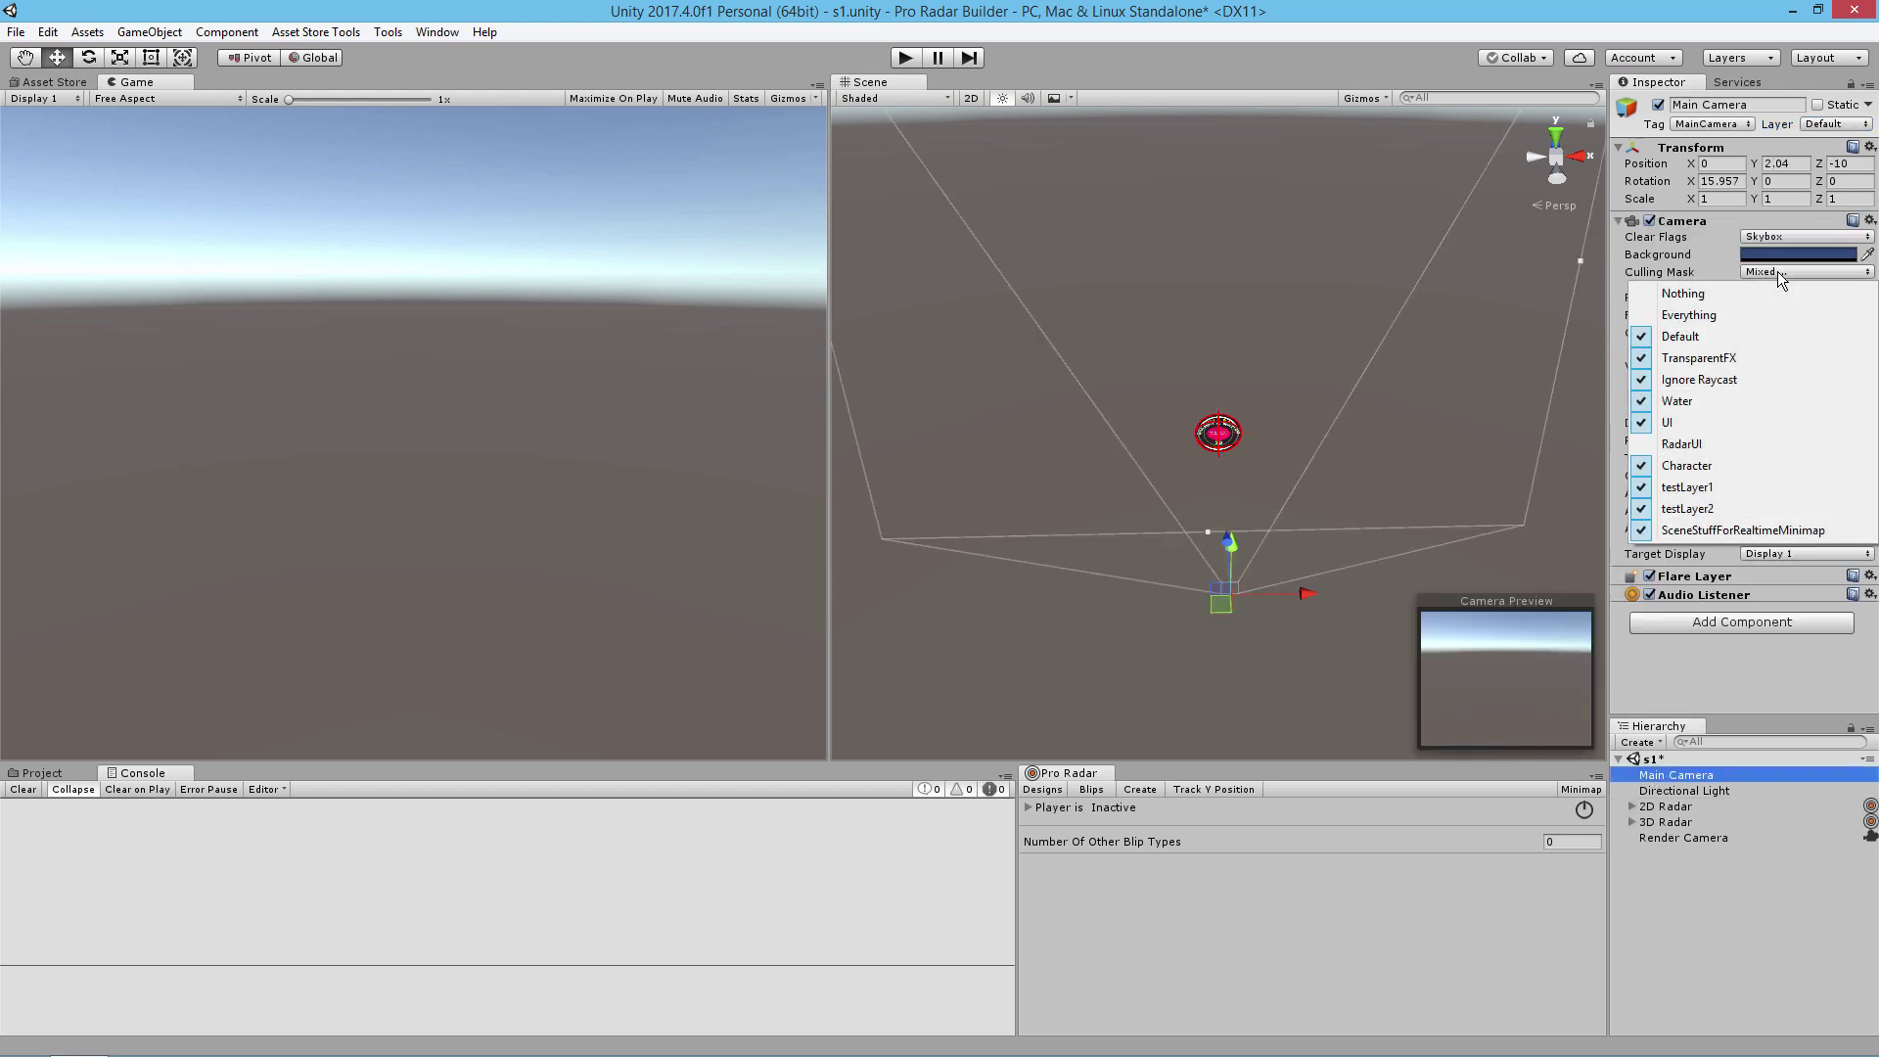
click(1675, 449)
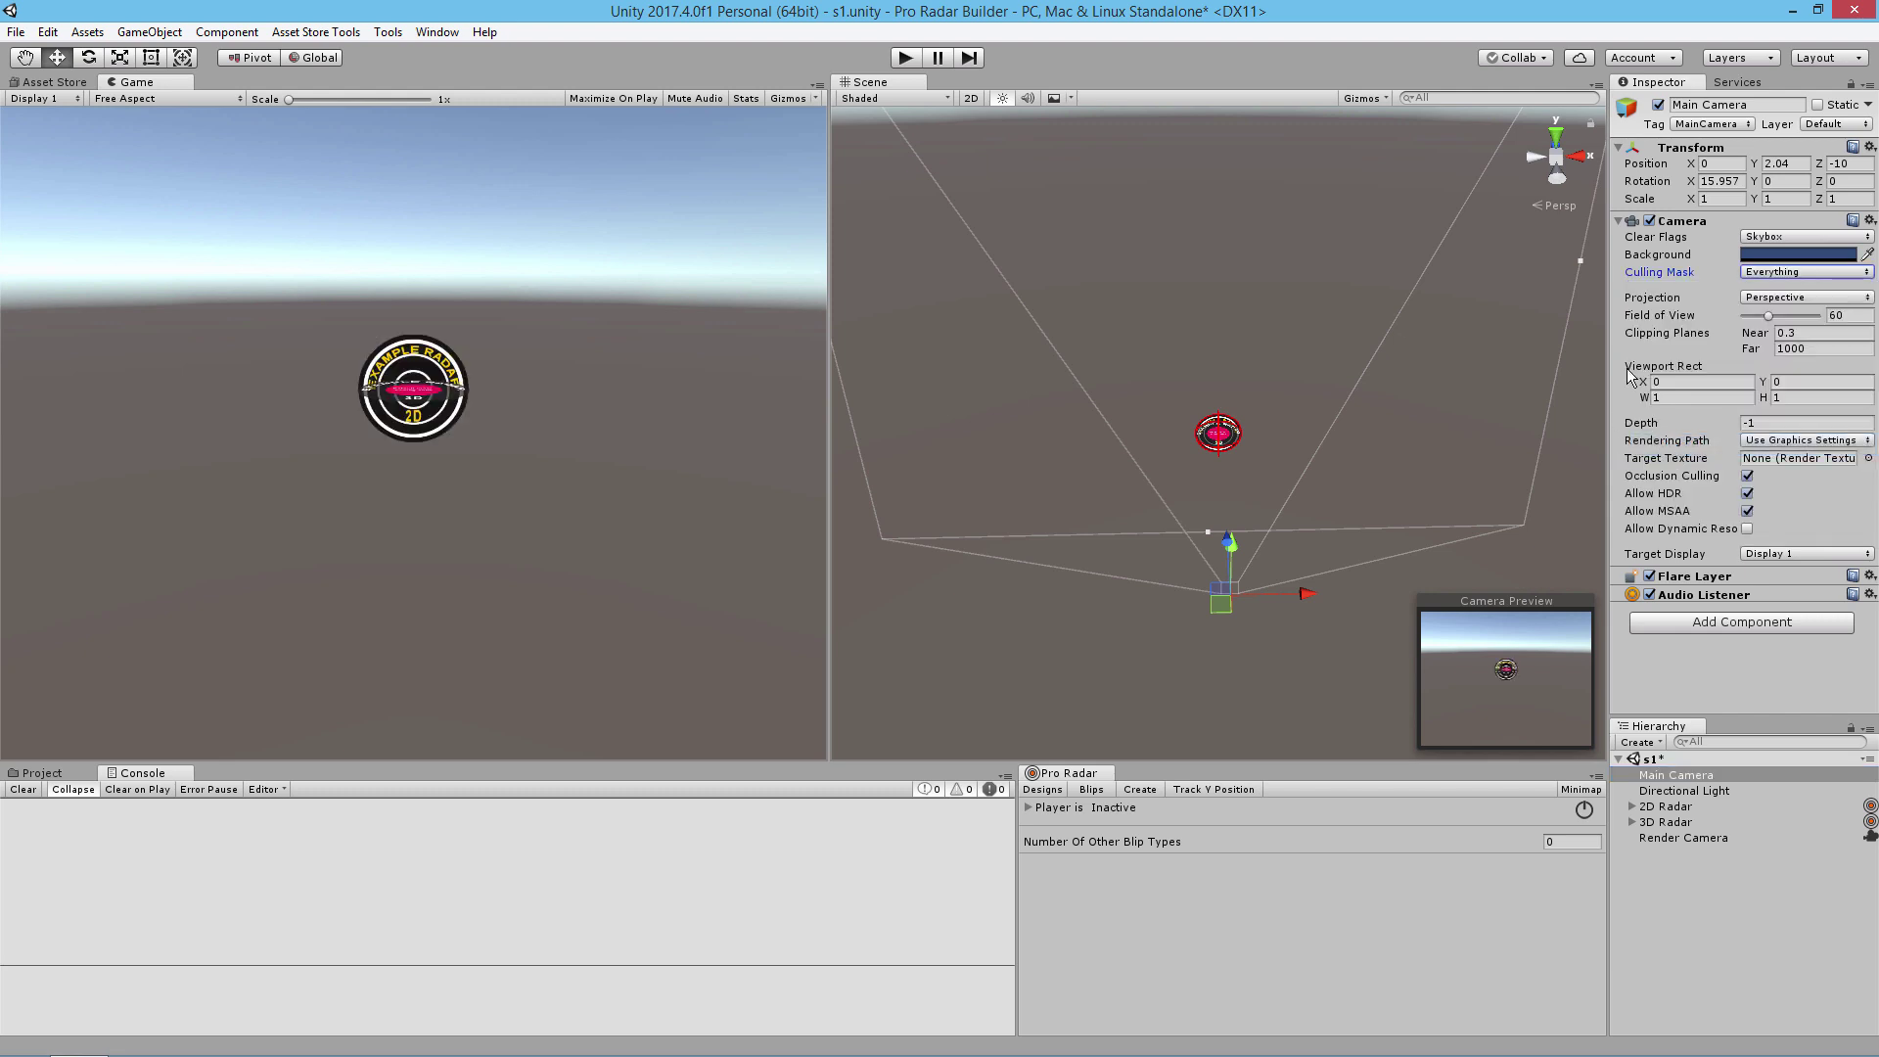
click(1781, 271)
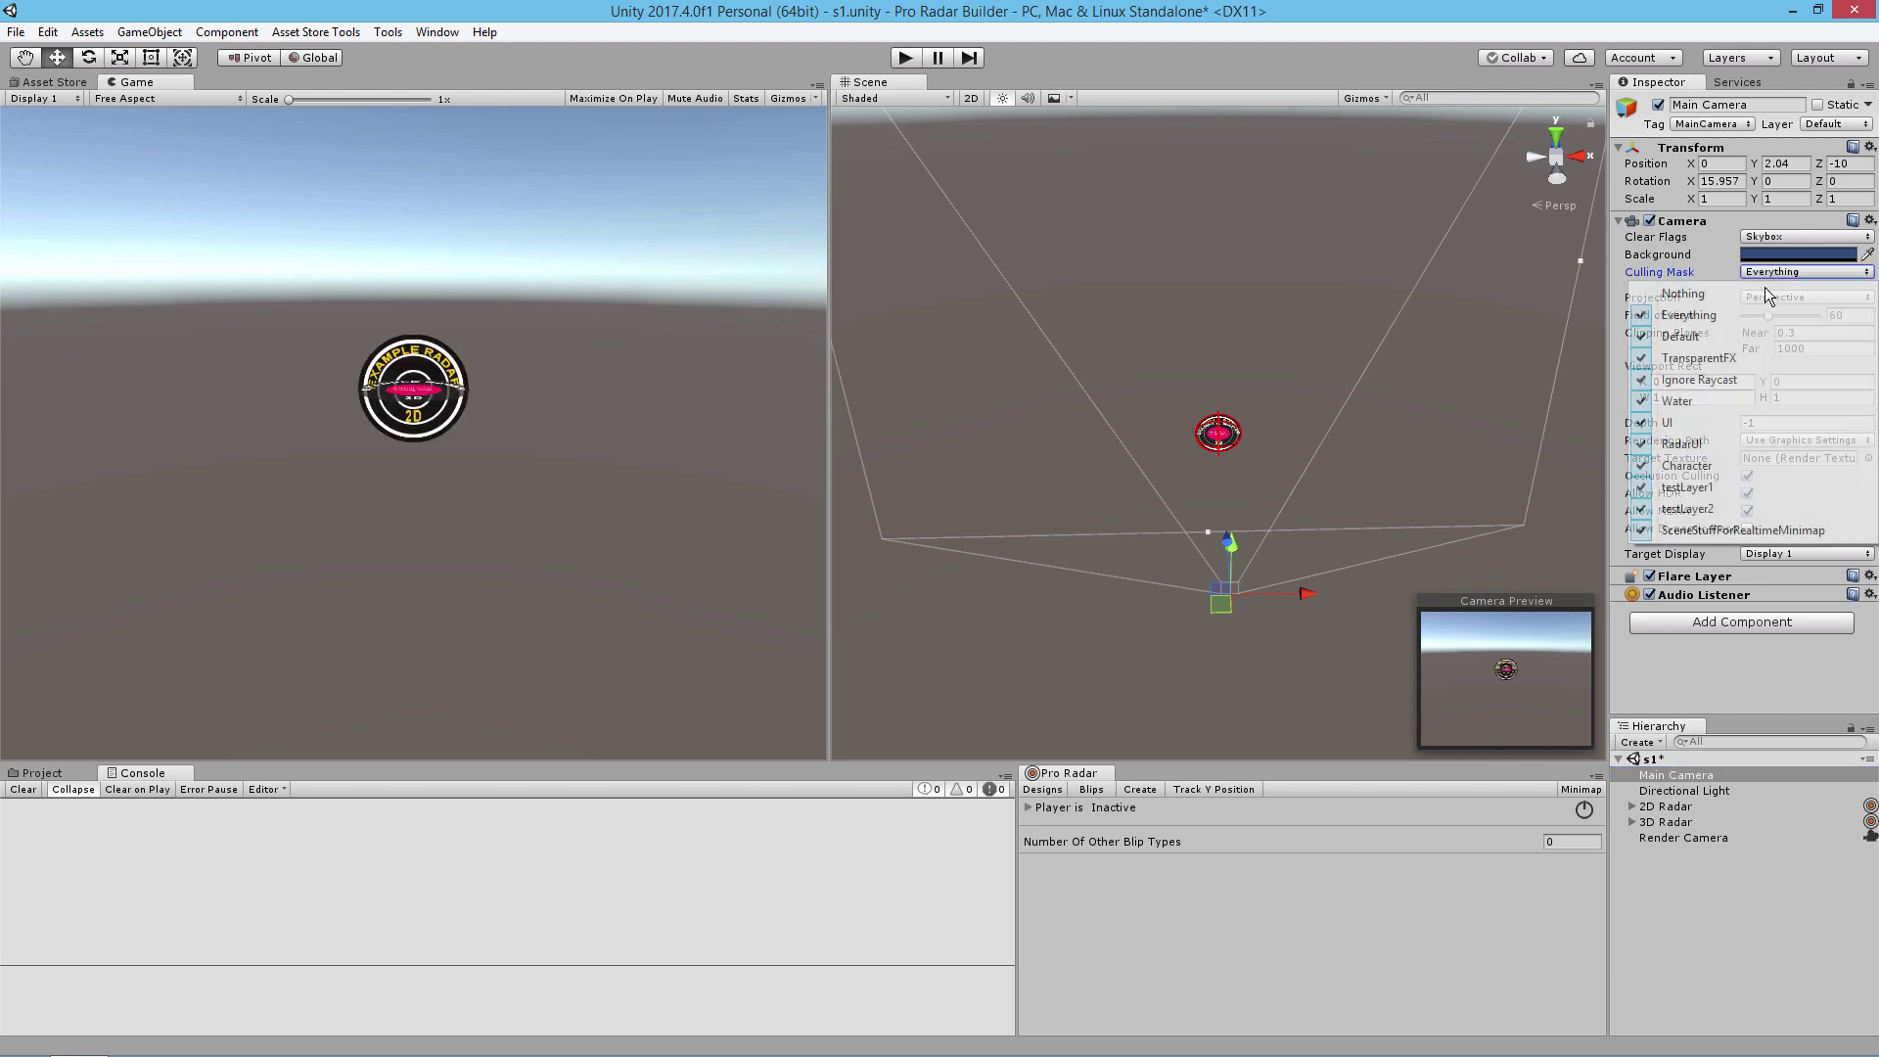
click(1678, 447)
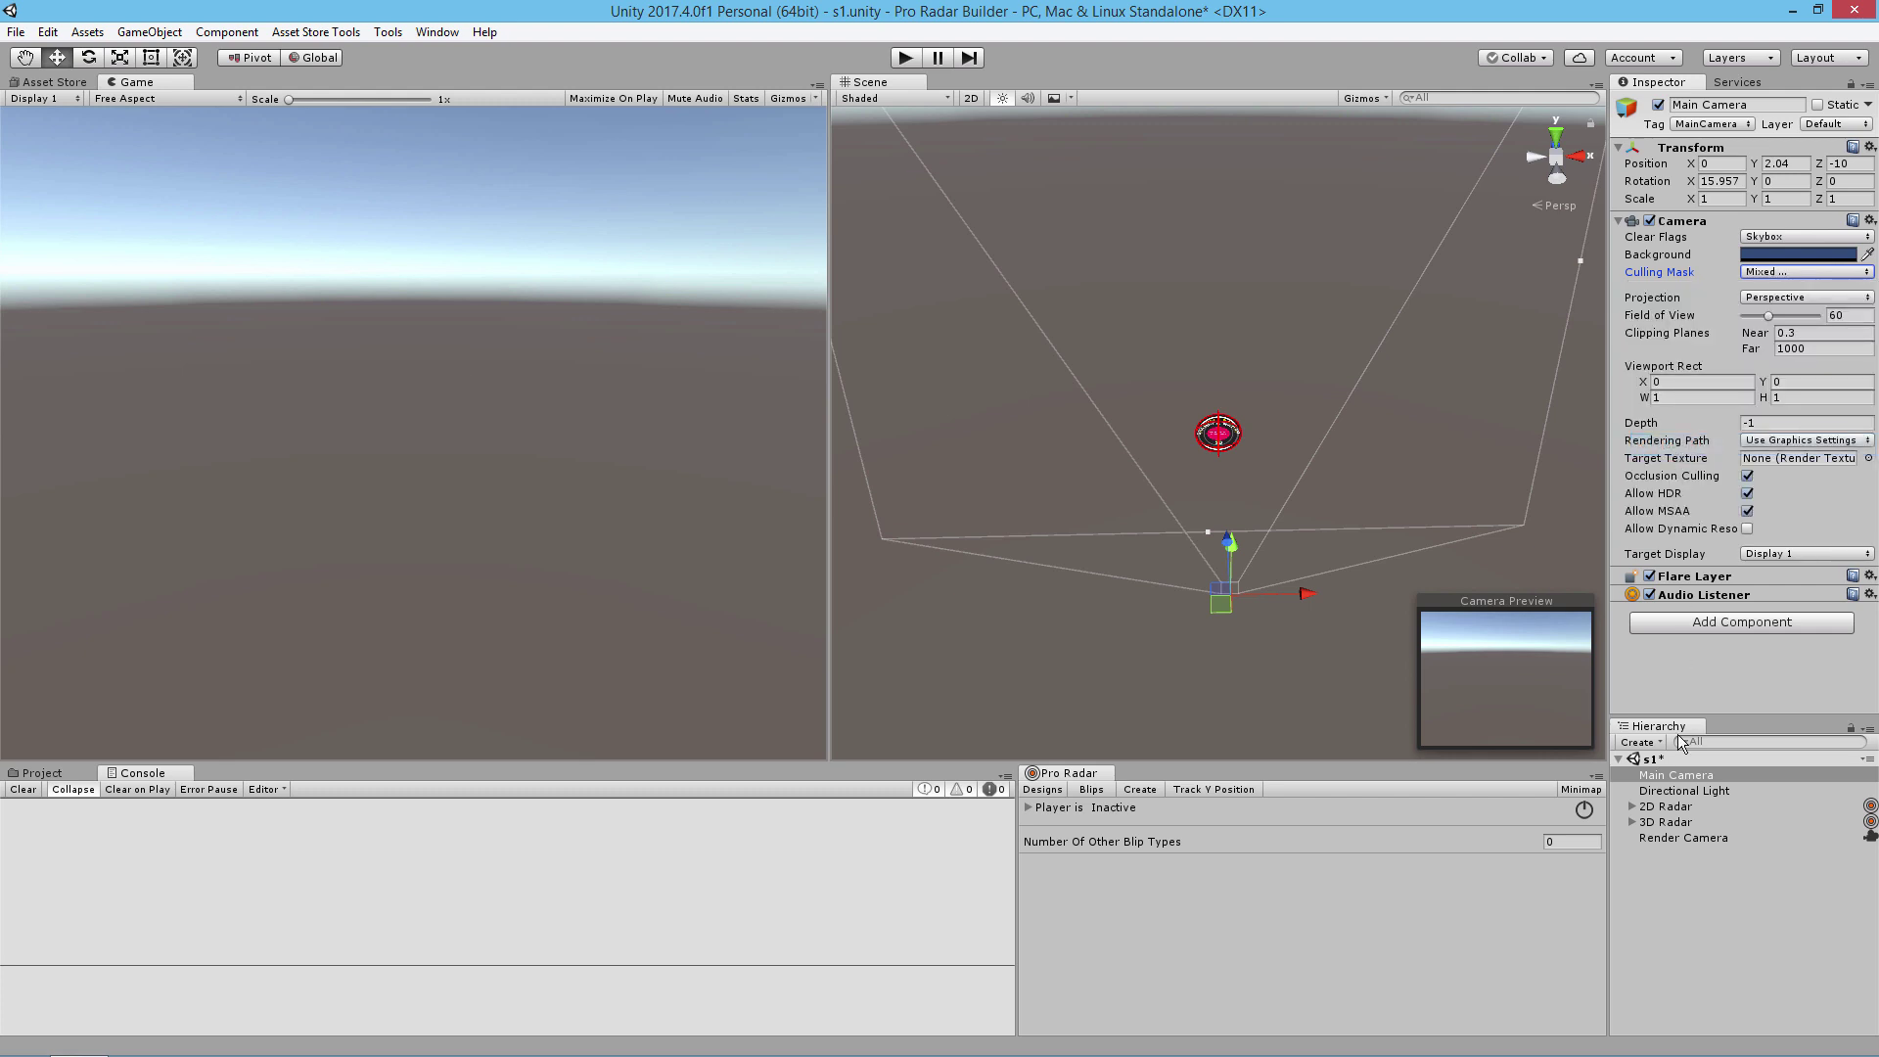
Step: Set the Render Camera's Layer Mask to RadarUI only, check its Culling Mask, then hide extra settings
click(1670, 837)
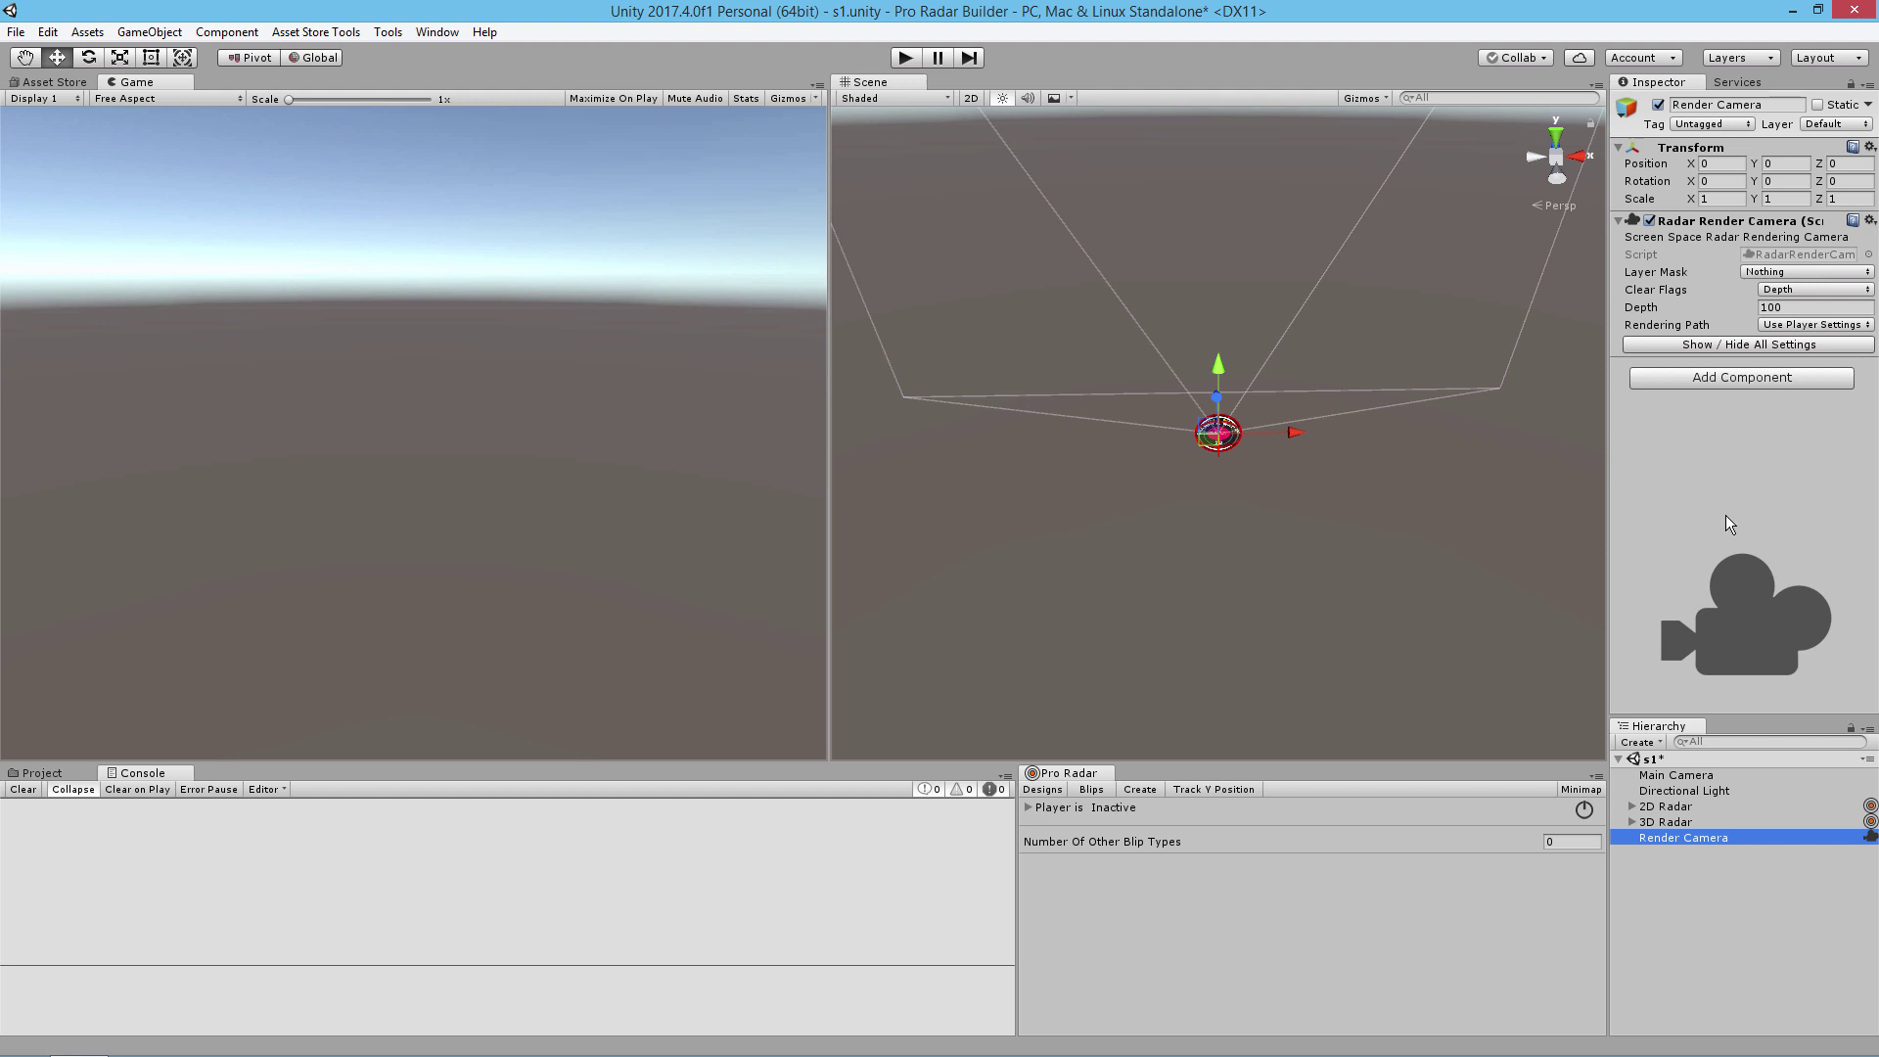
click(1677, 350)
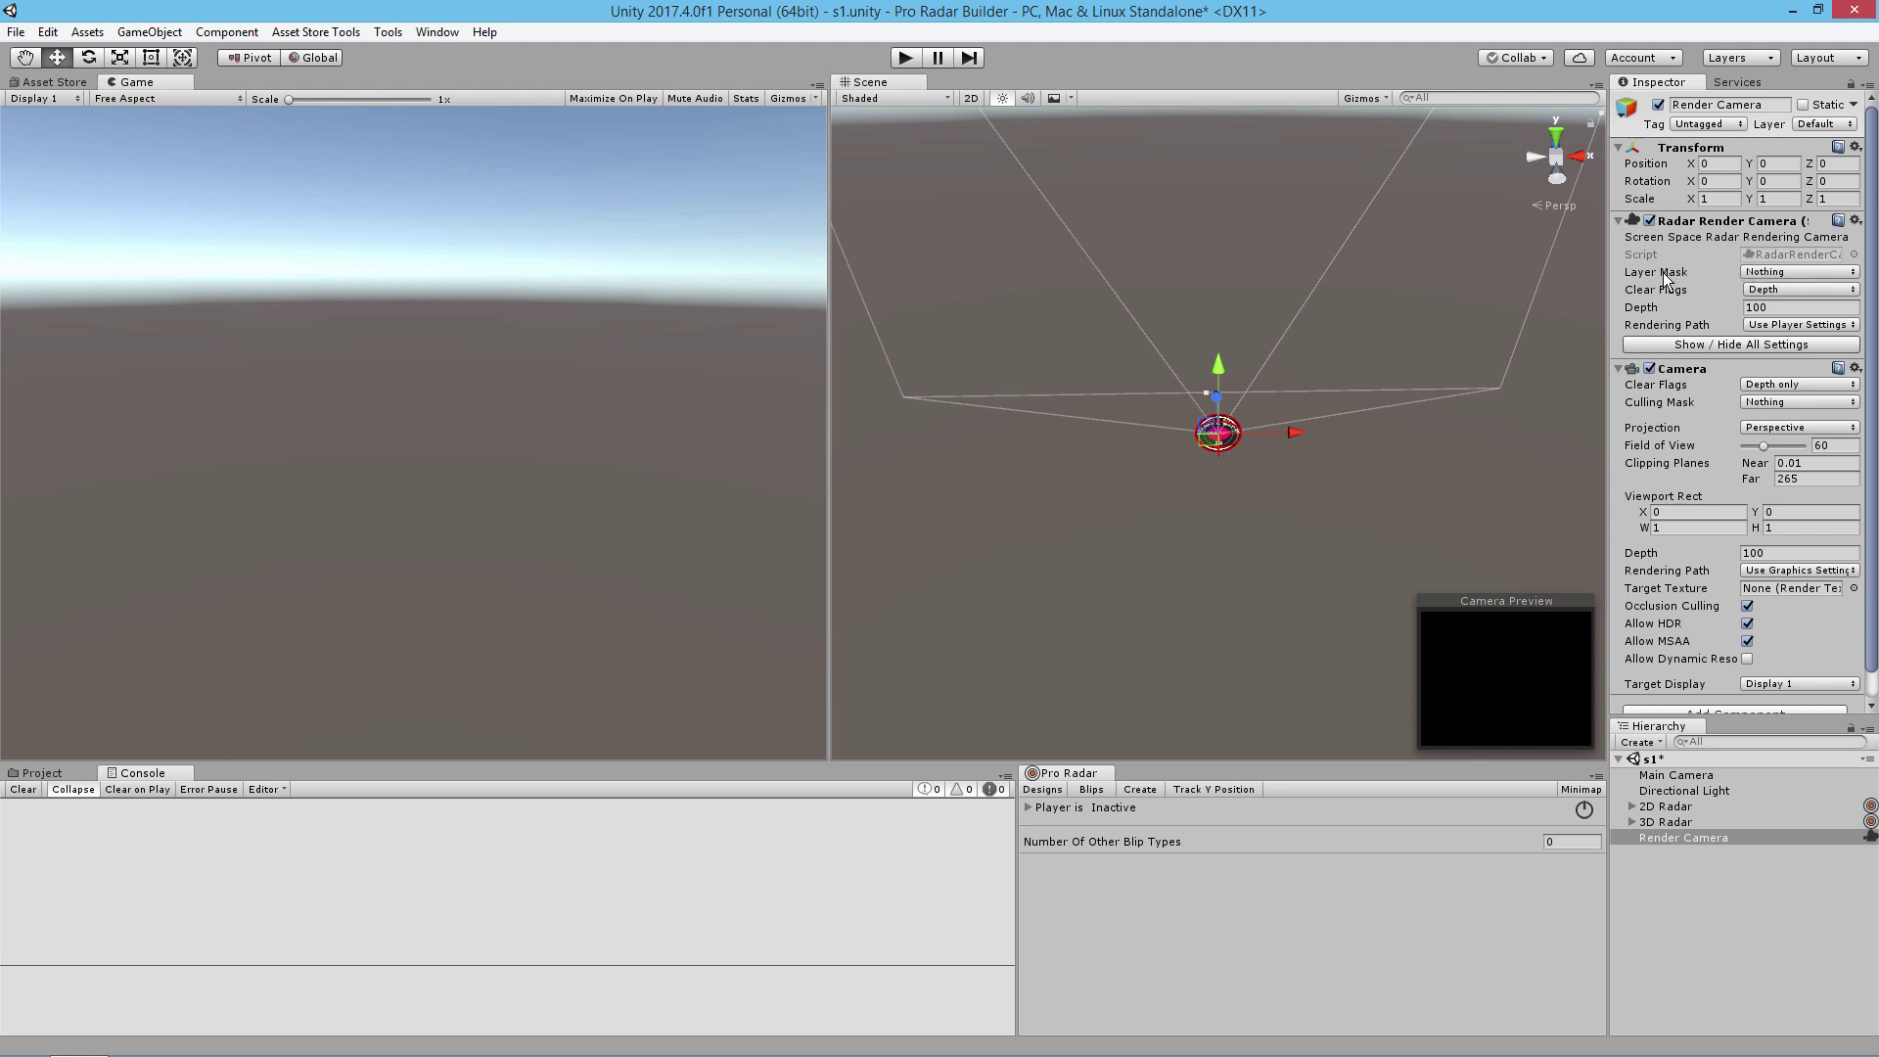
click(1769, 273)
click(1679, 443)
click(1772, 402)
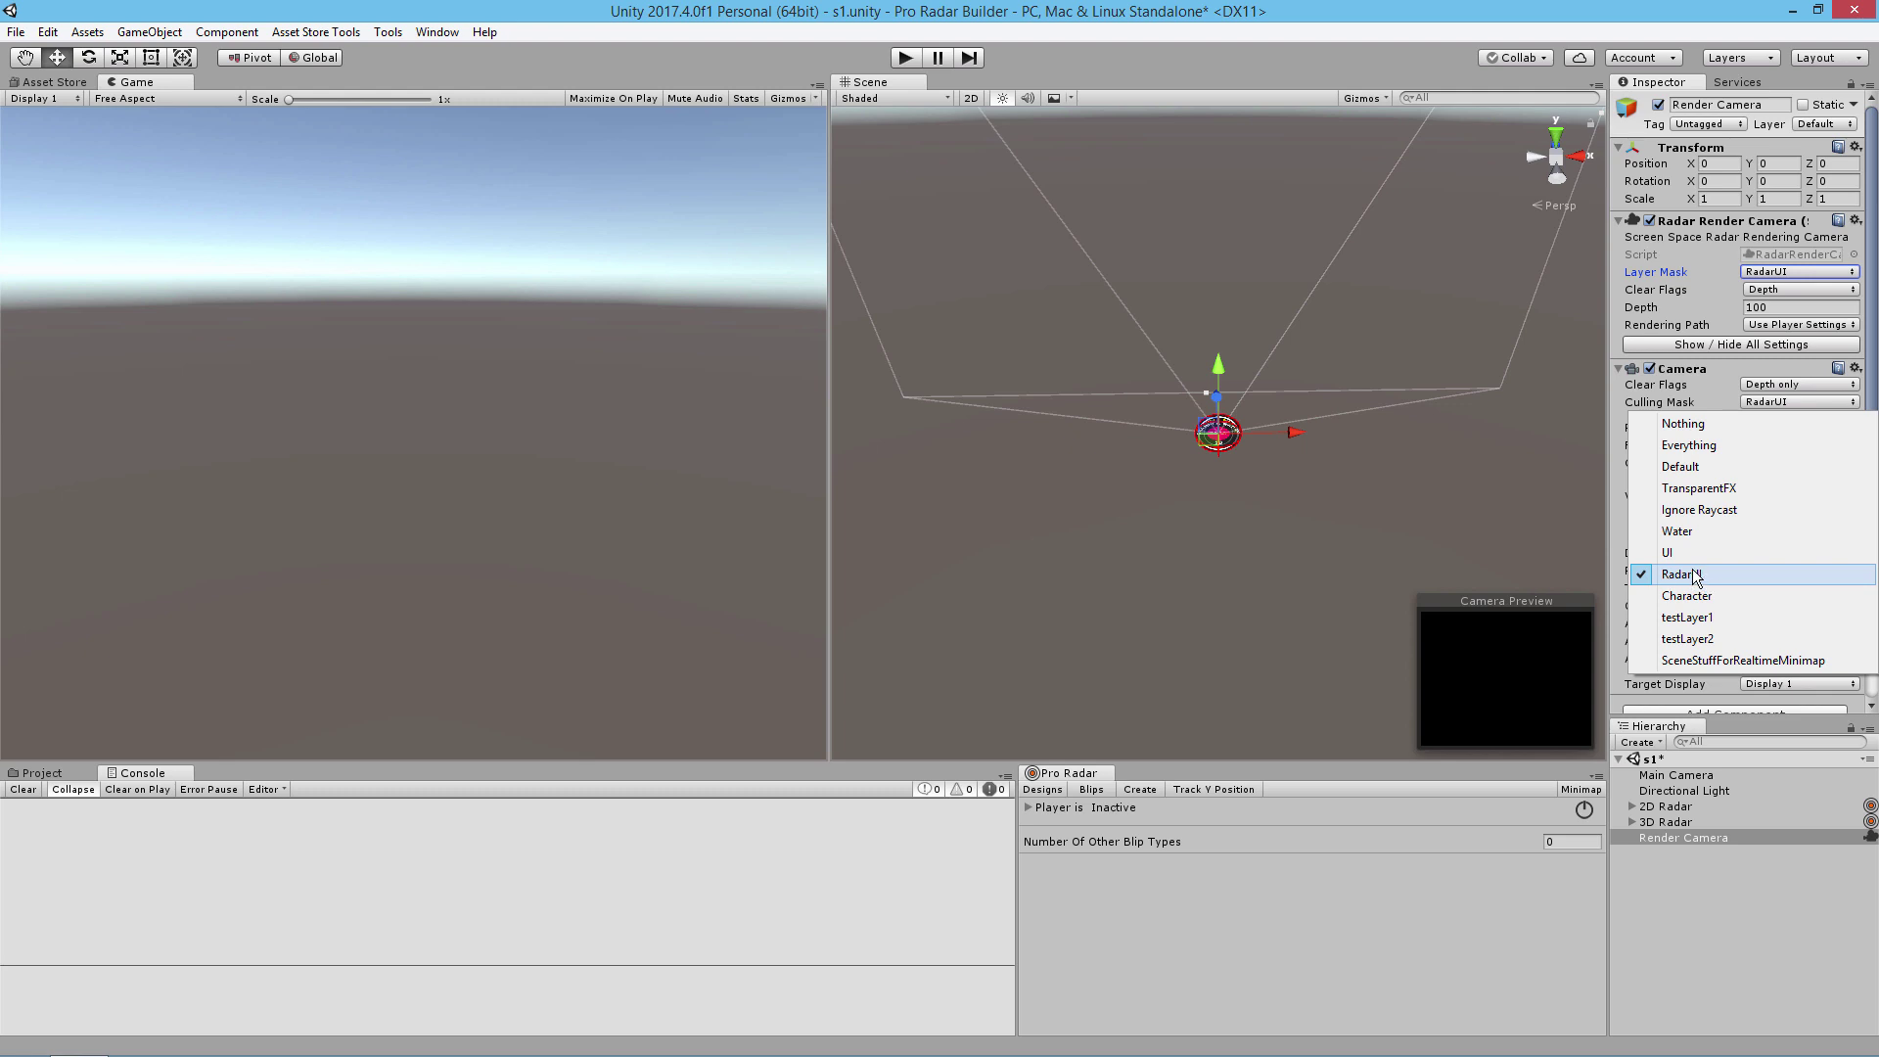
click(1688, 889)
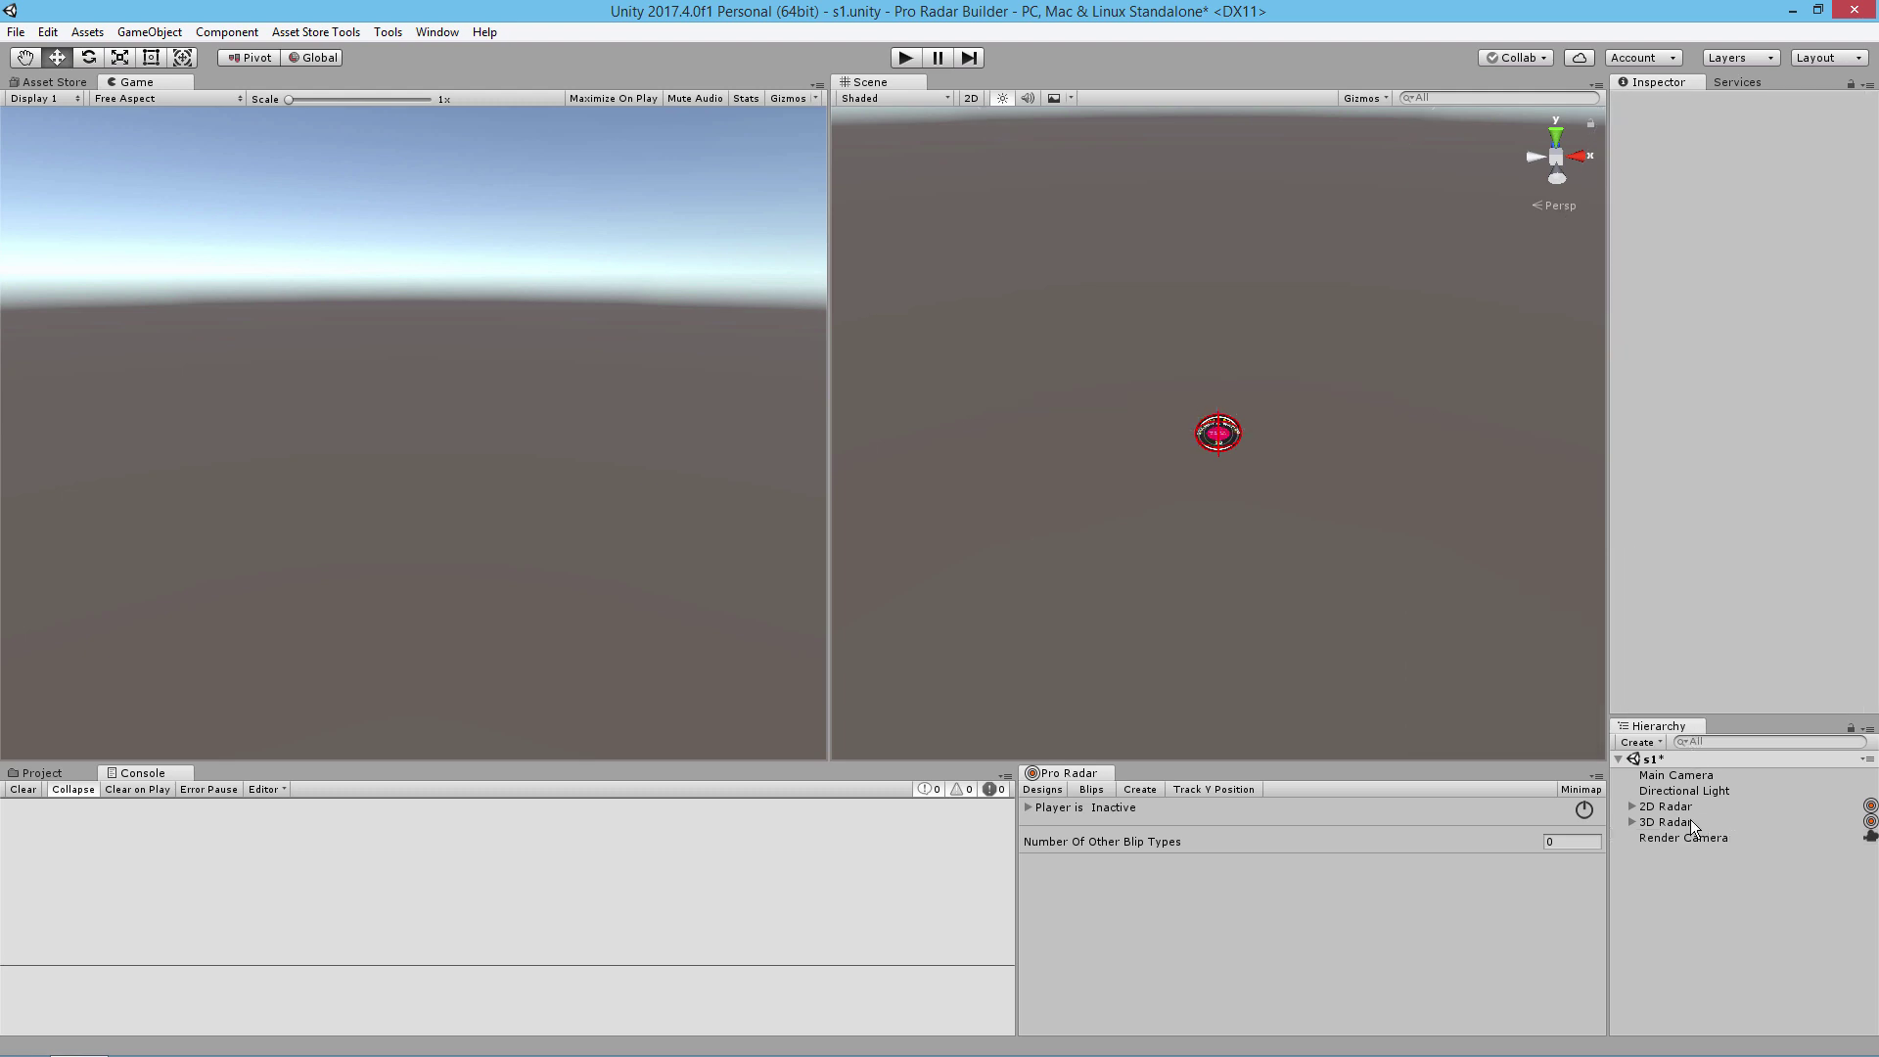
click(1659, 838)
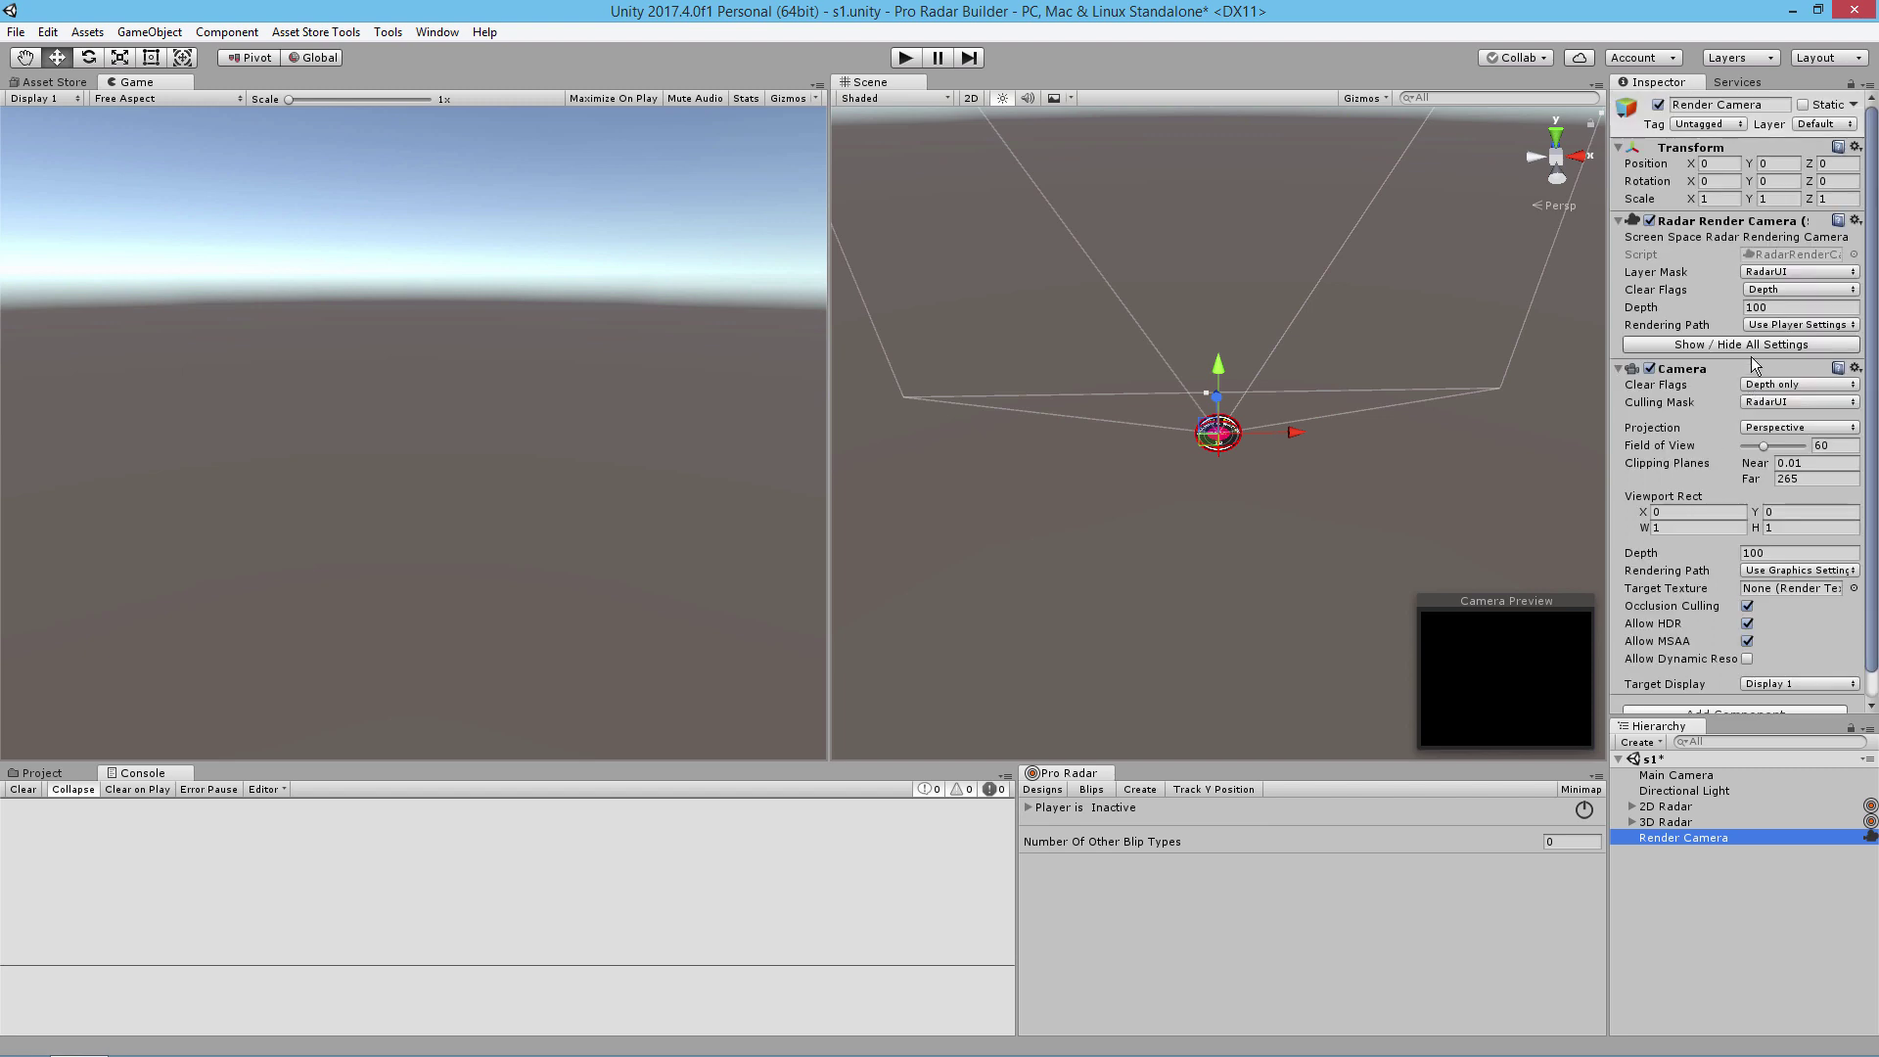
click(1754, 354)
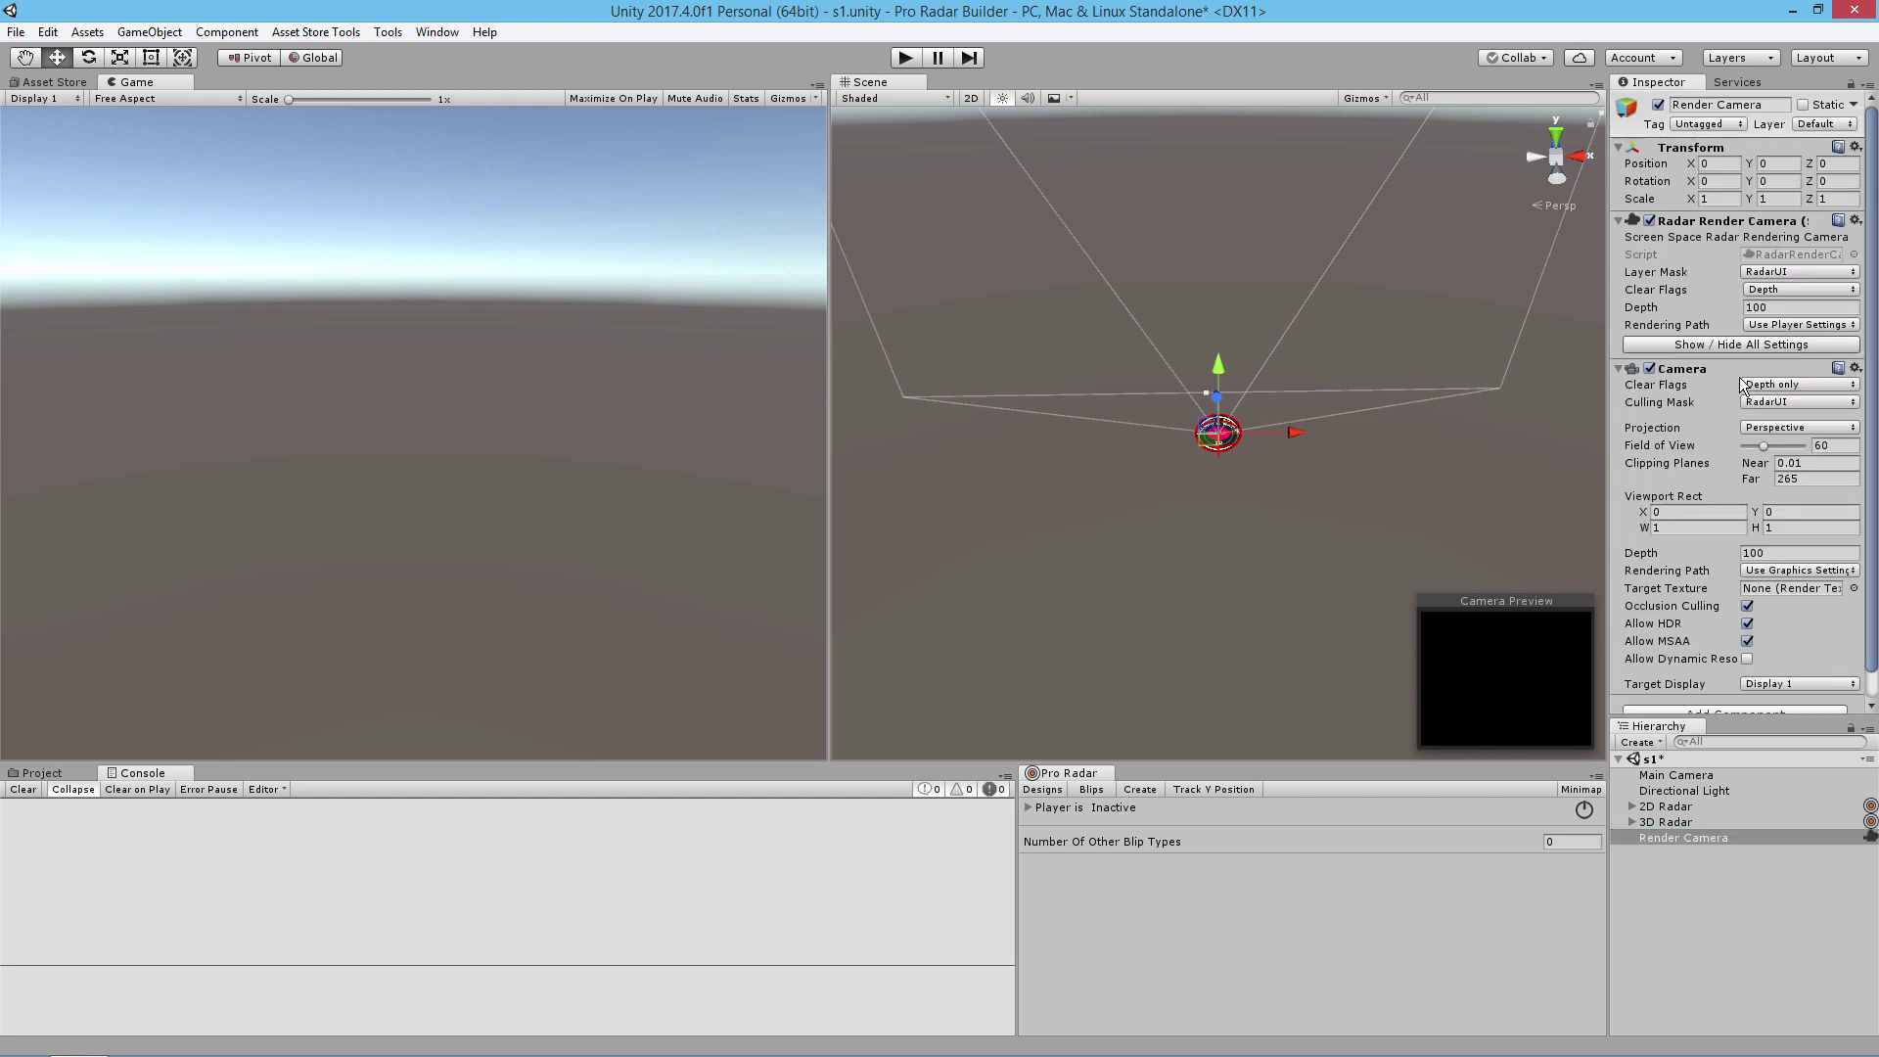
click(1745, 343)
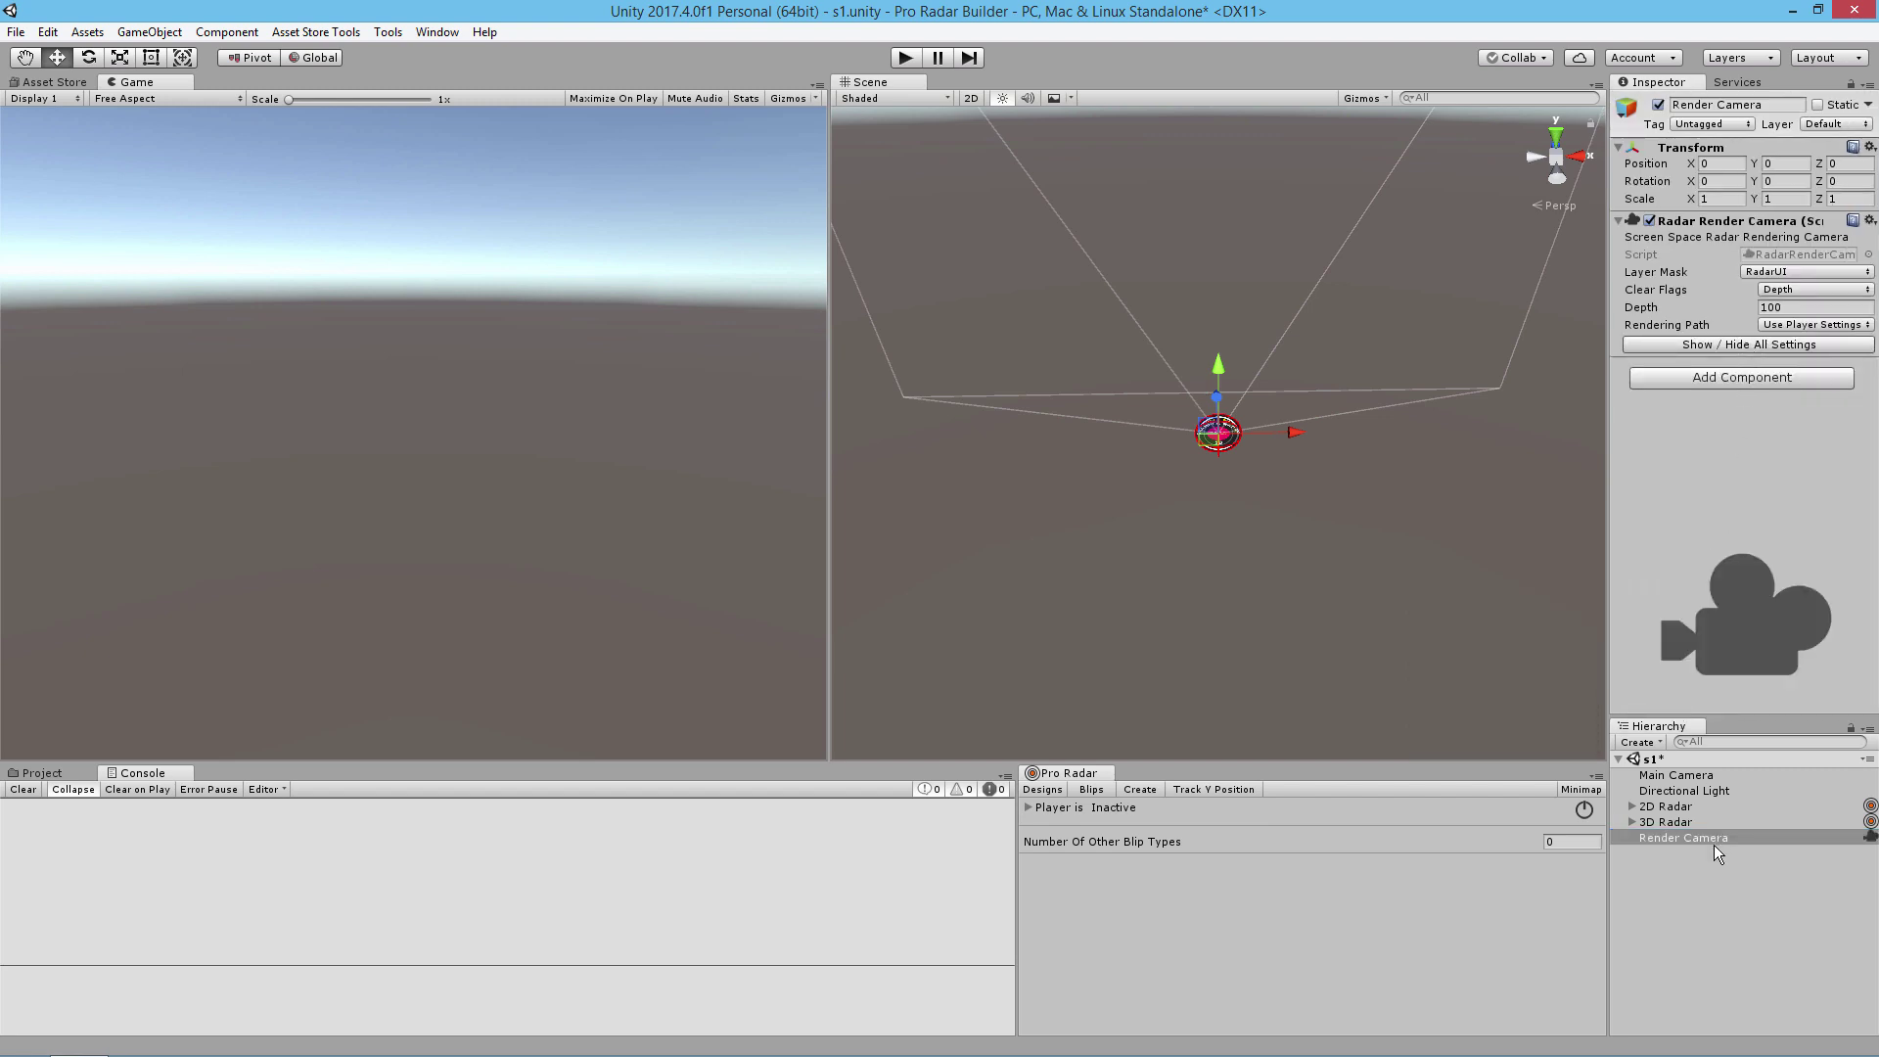
Step: Orbit to a level front view of the 2D Radar and move the 3D Radar left along X
click(1668, 806)
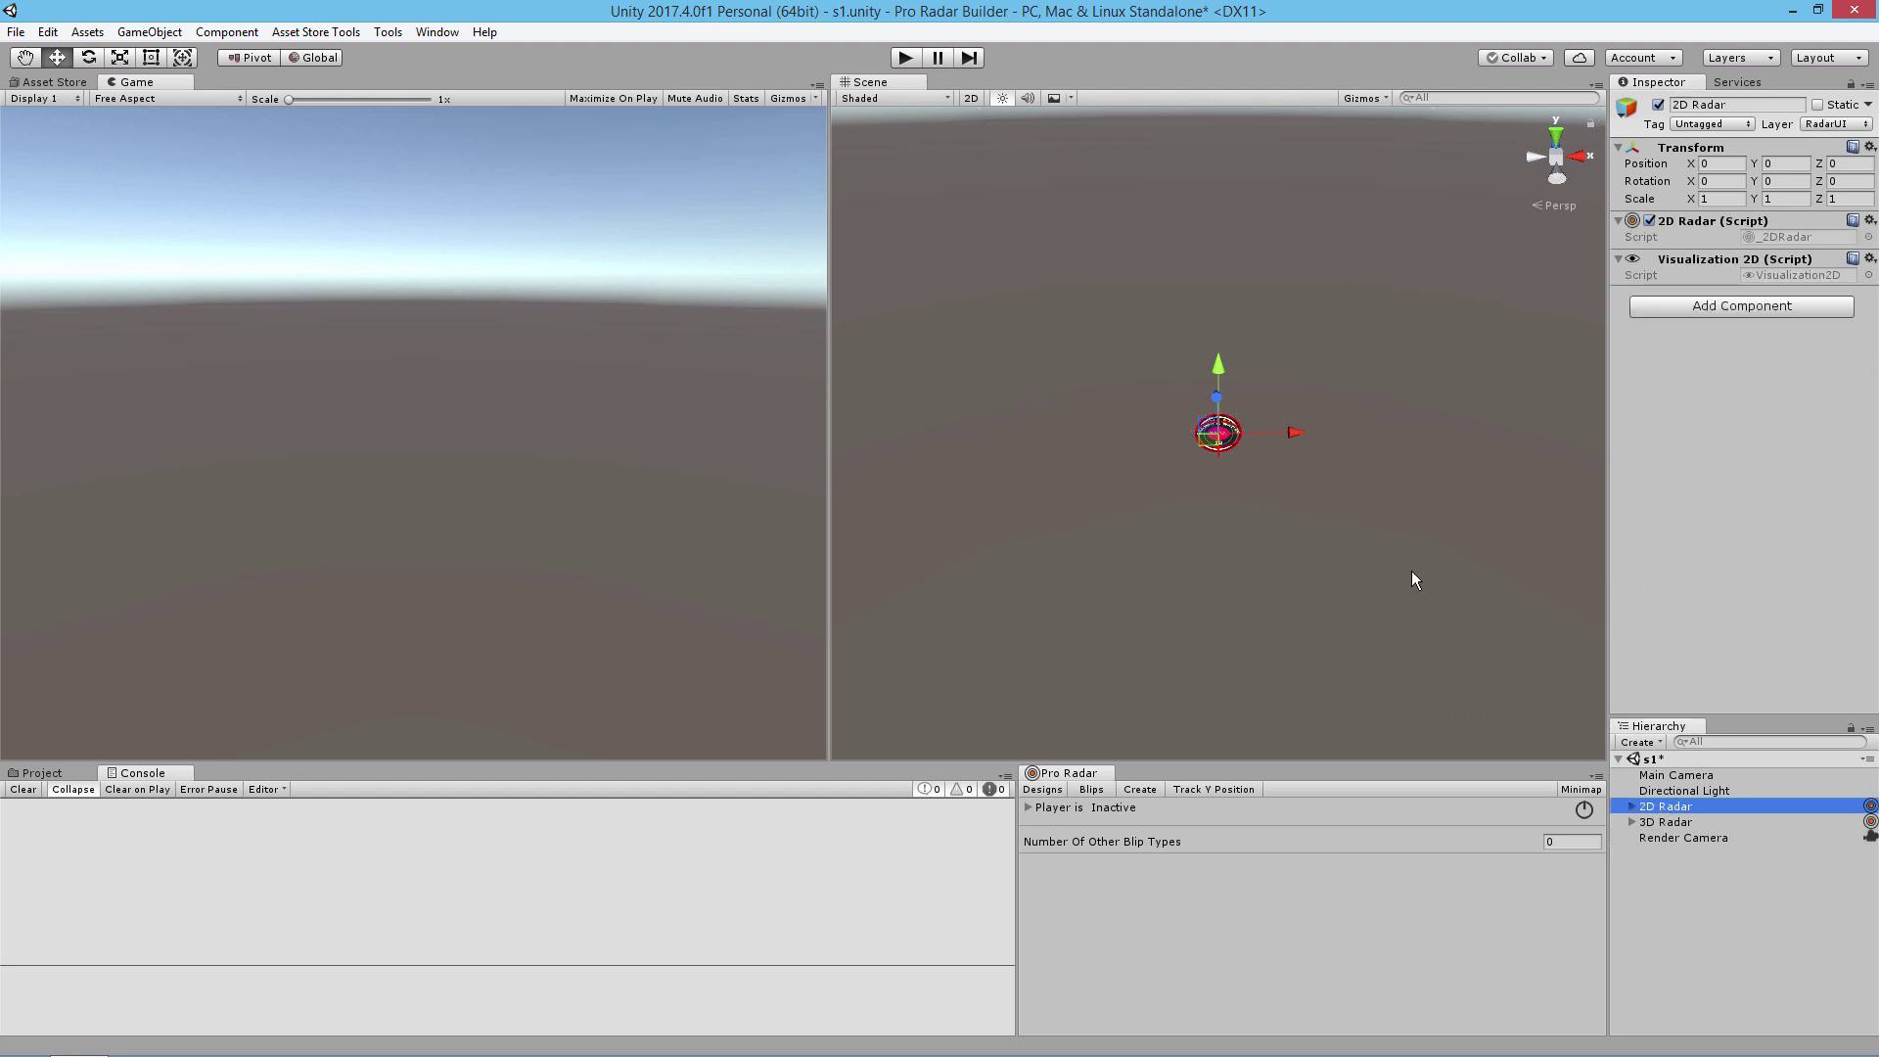
scroll(1307, 515, up, 5)
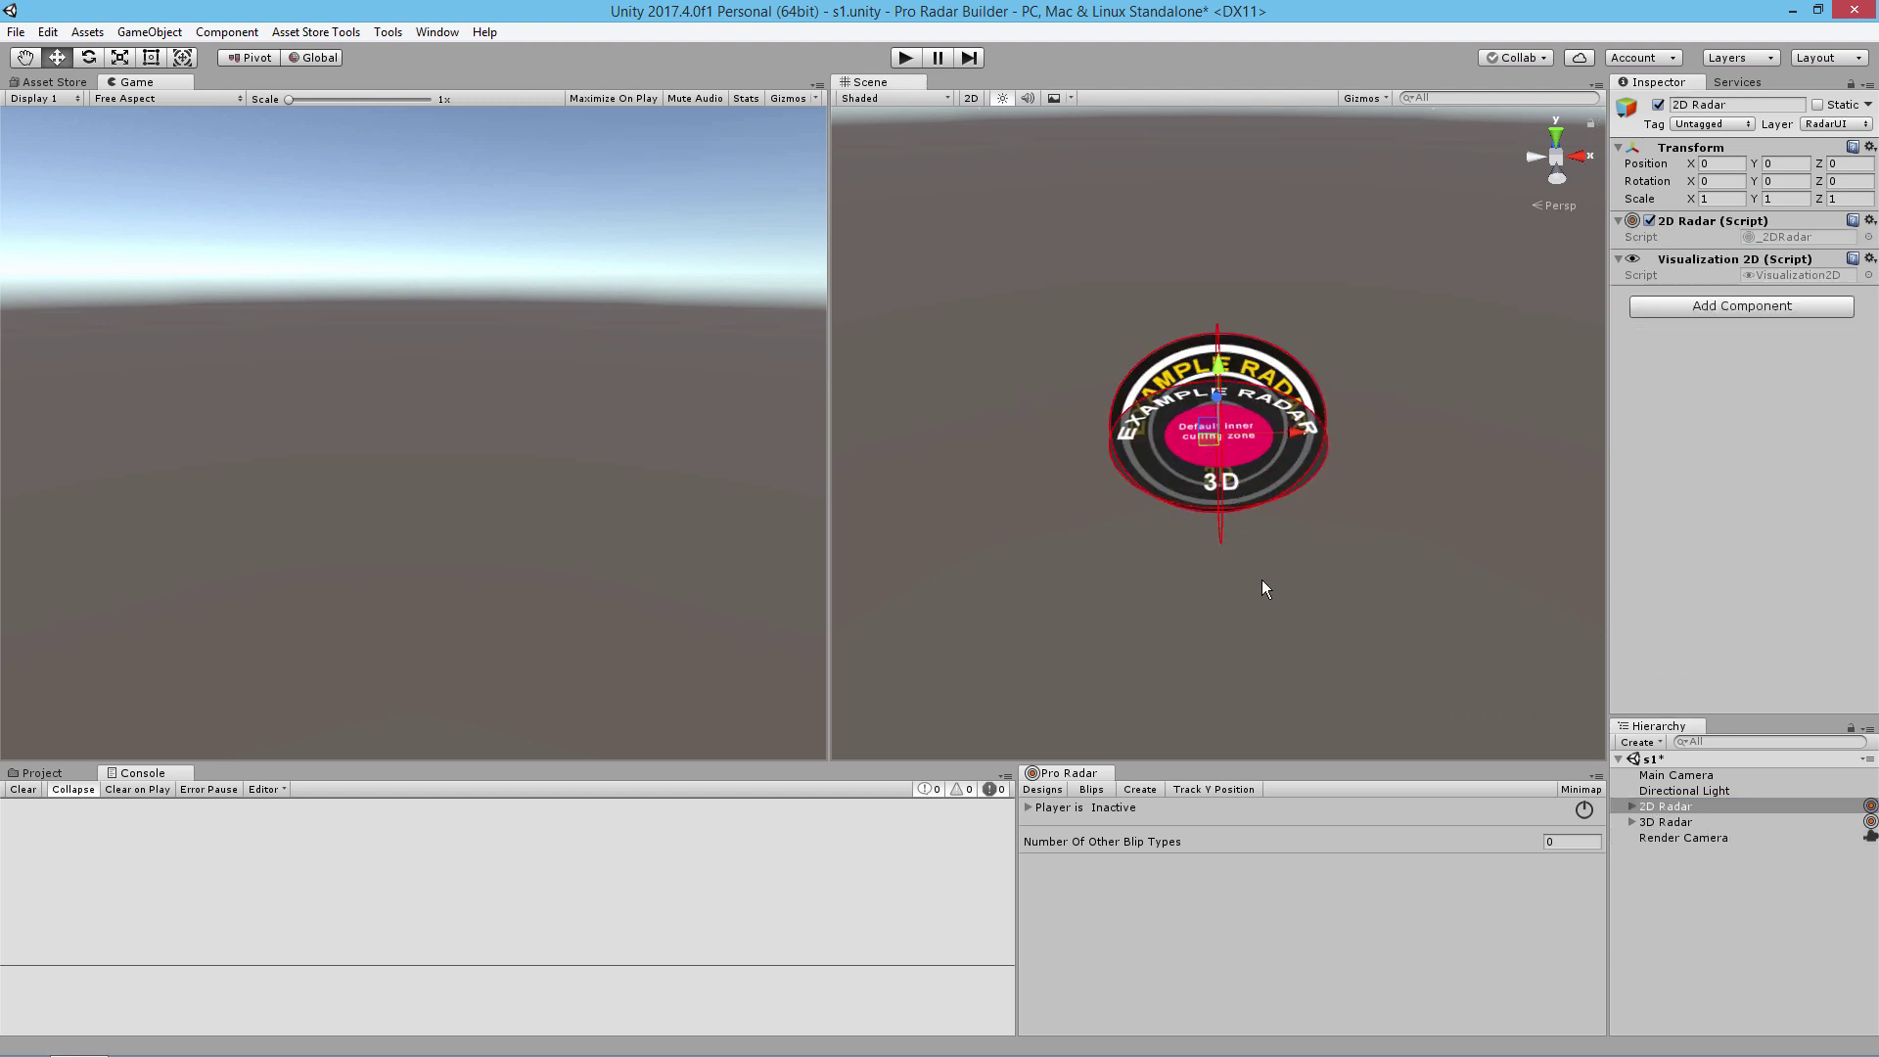
drag(1253, 528, 1314, 466)
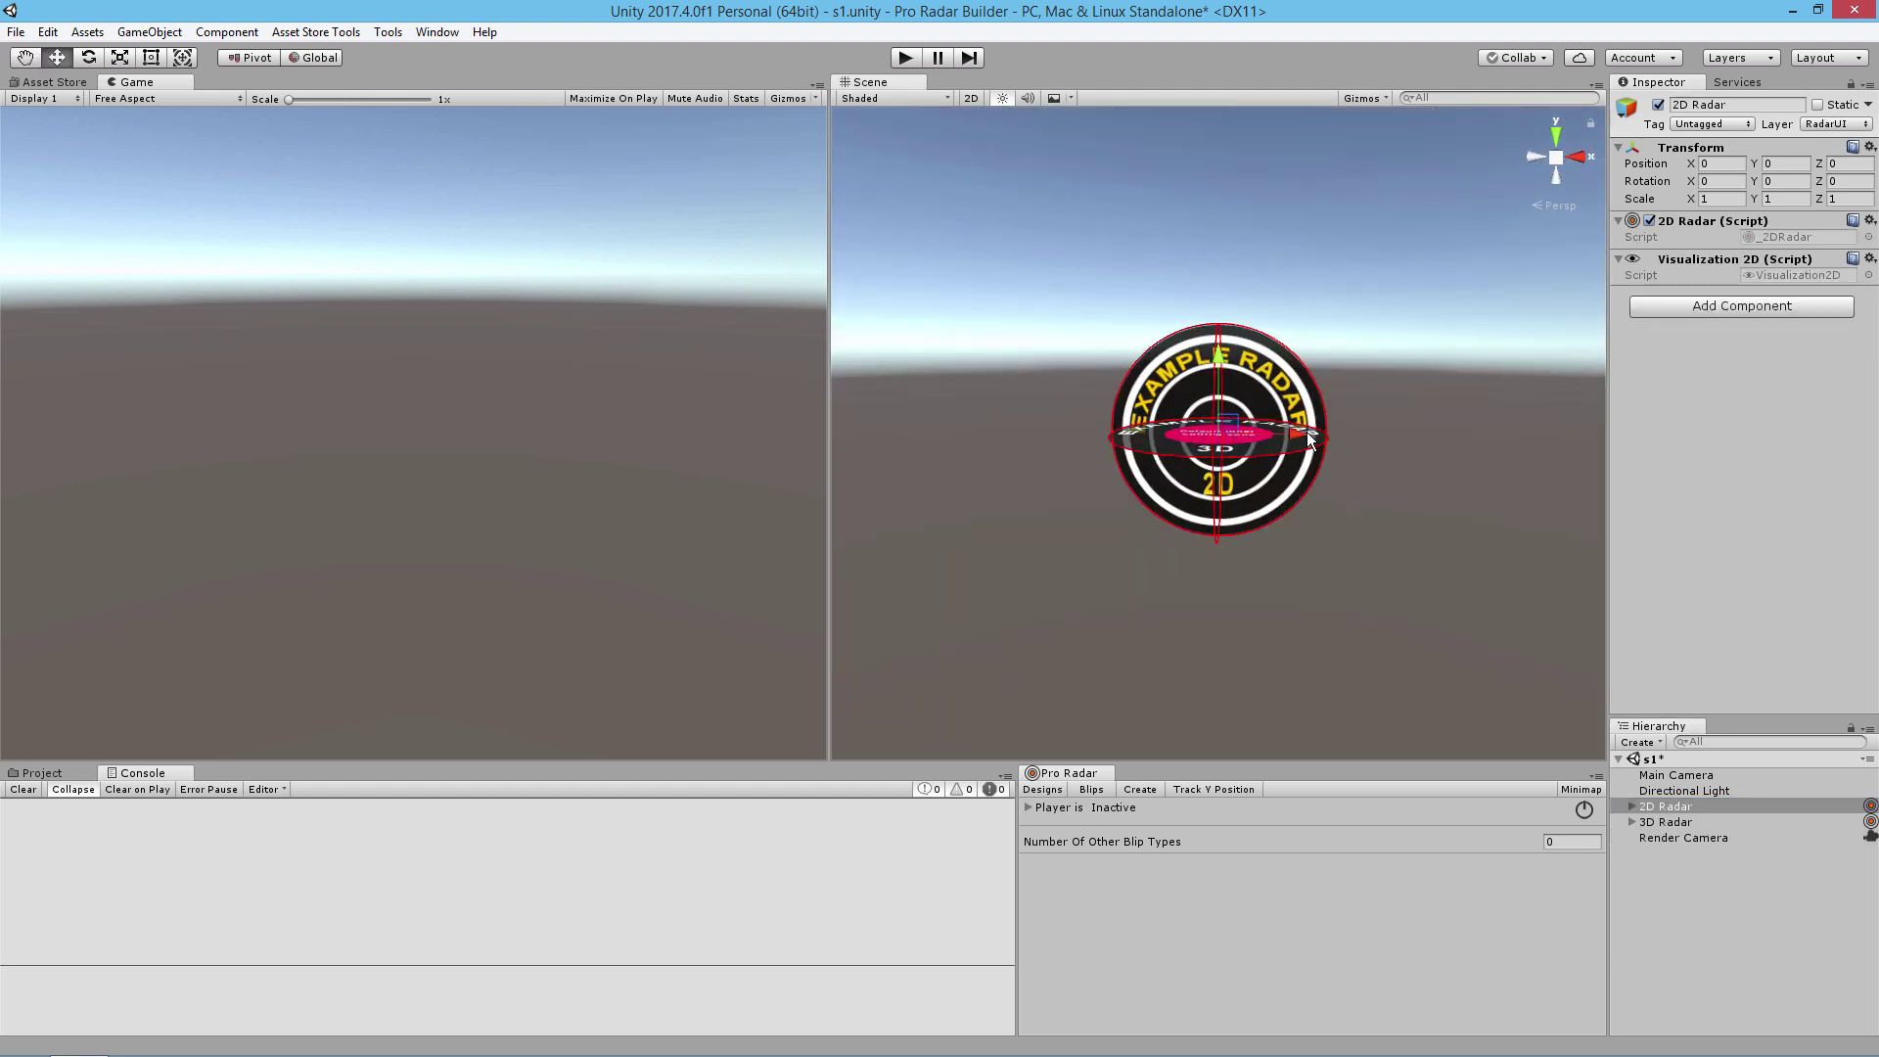
click(1656, 806)
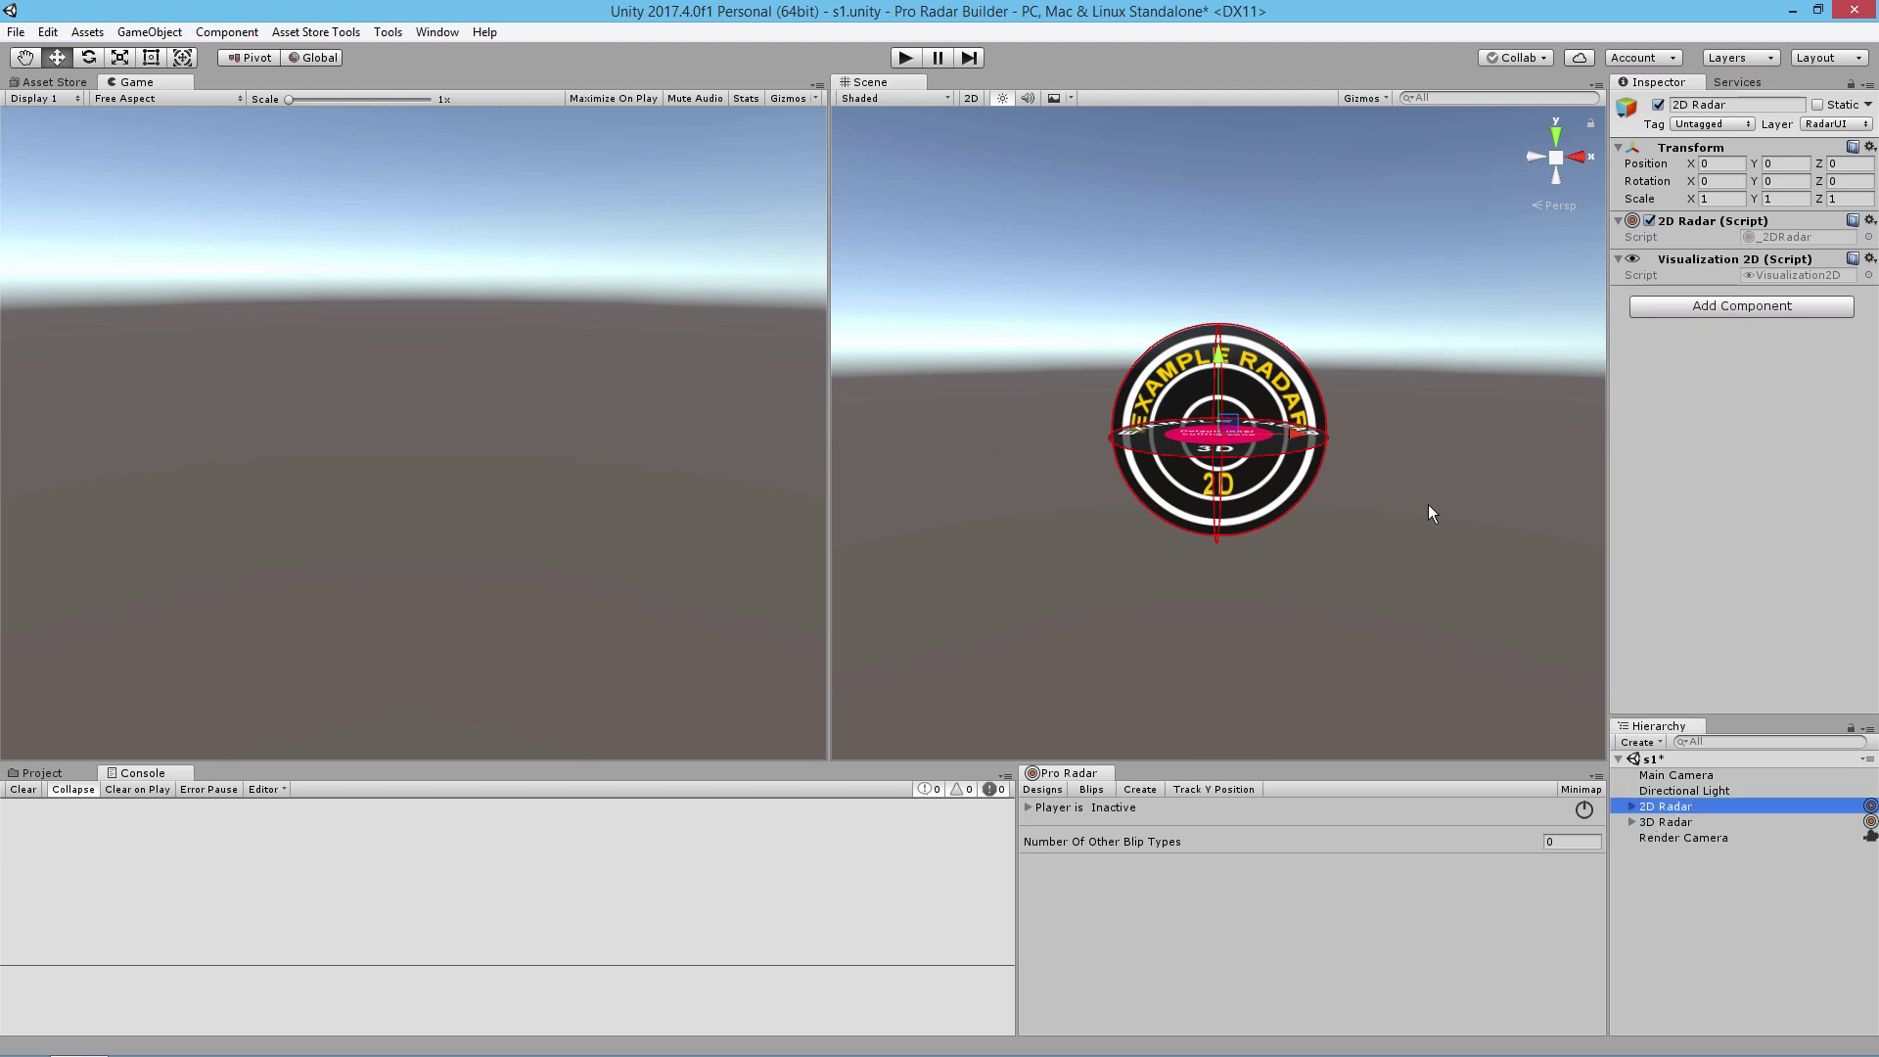
click(1671, 825)
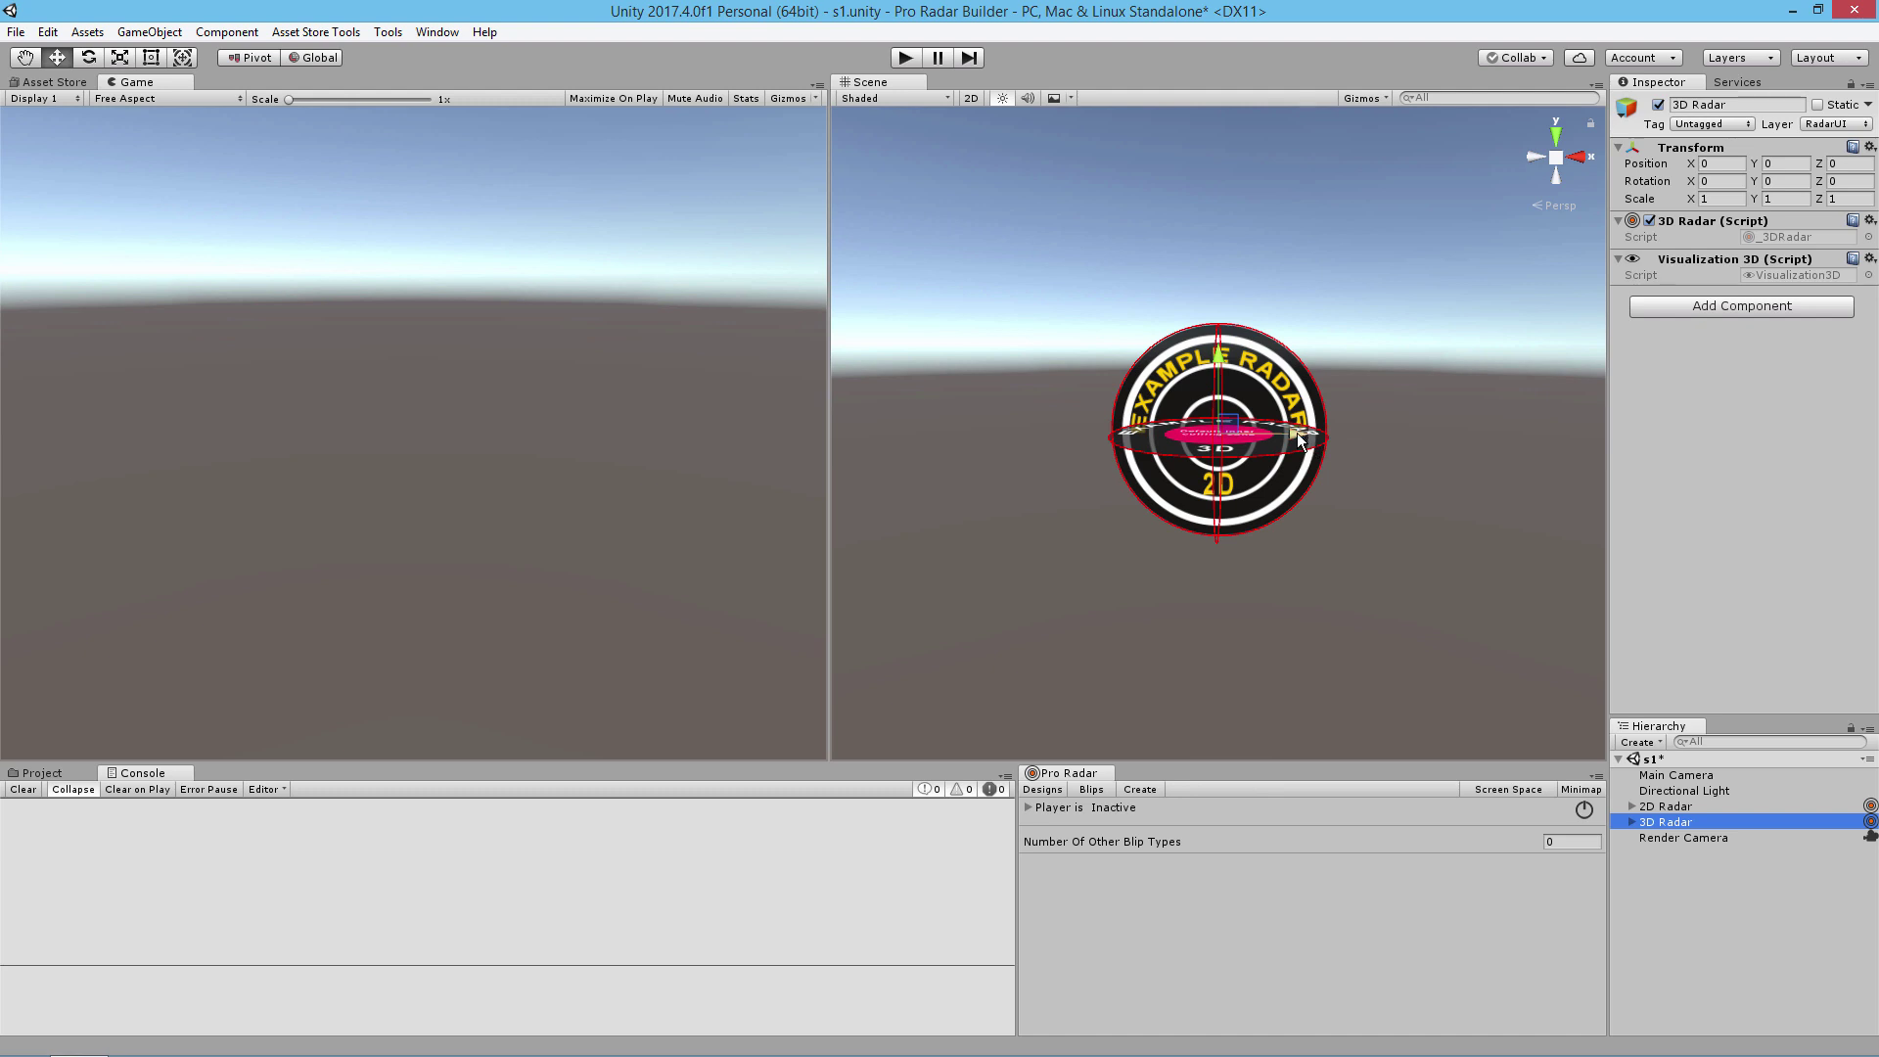
drag(1297, 434, 1039, 461)
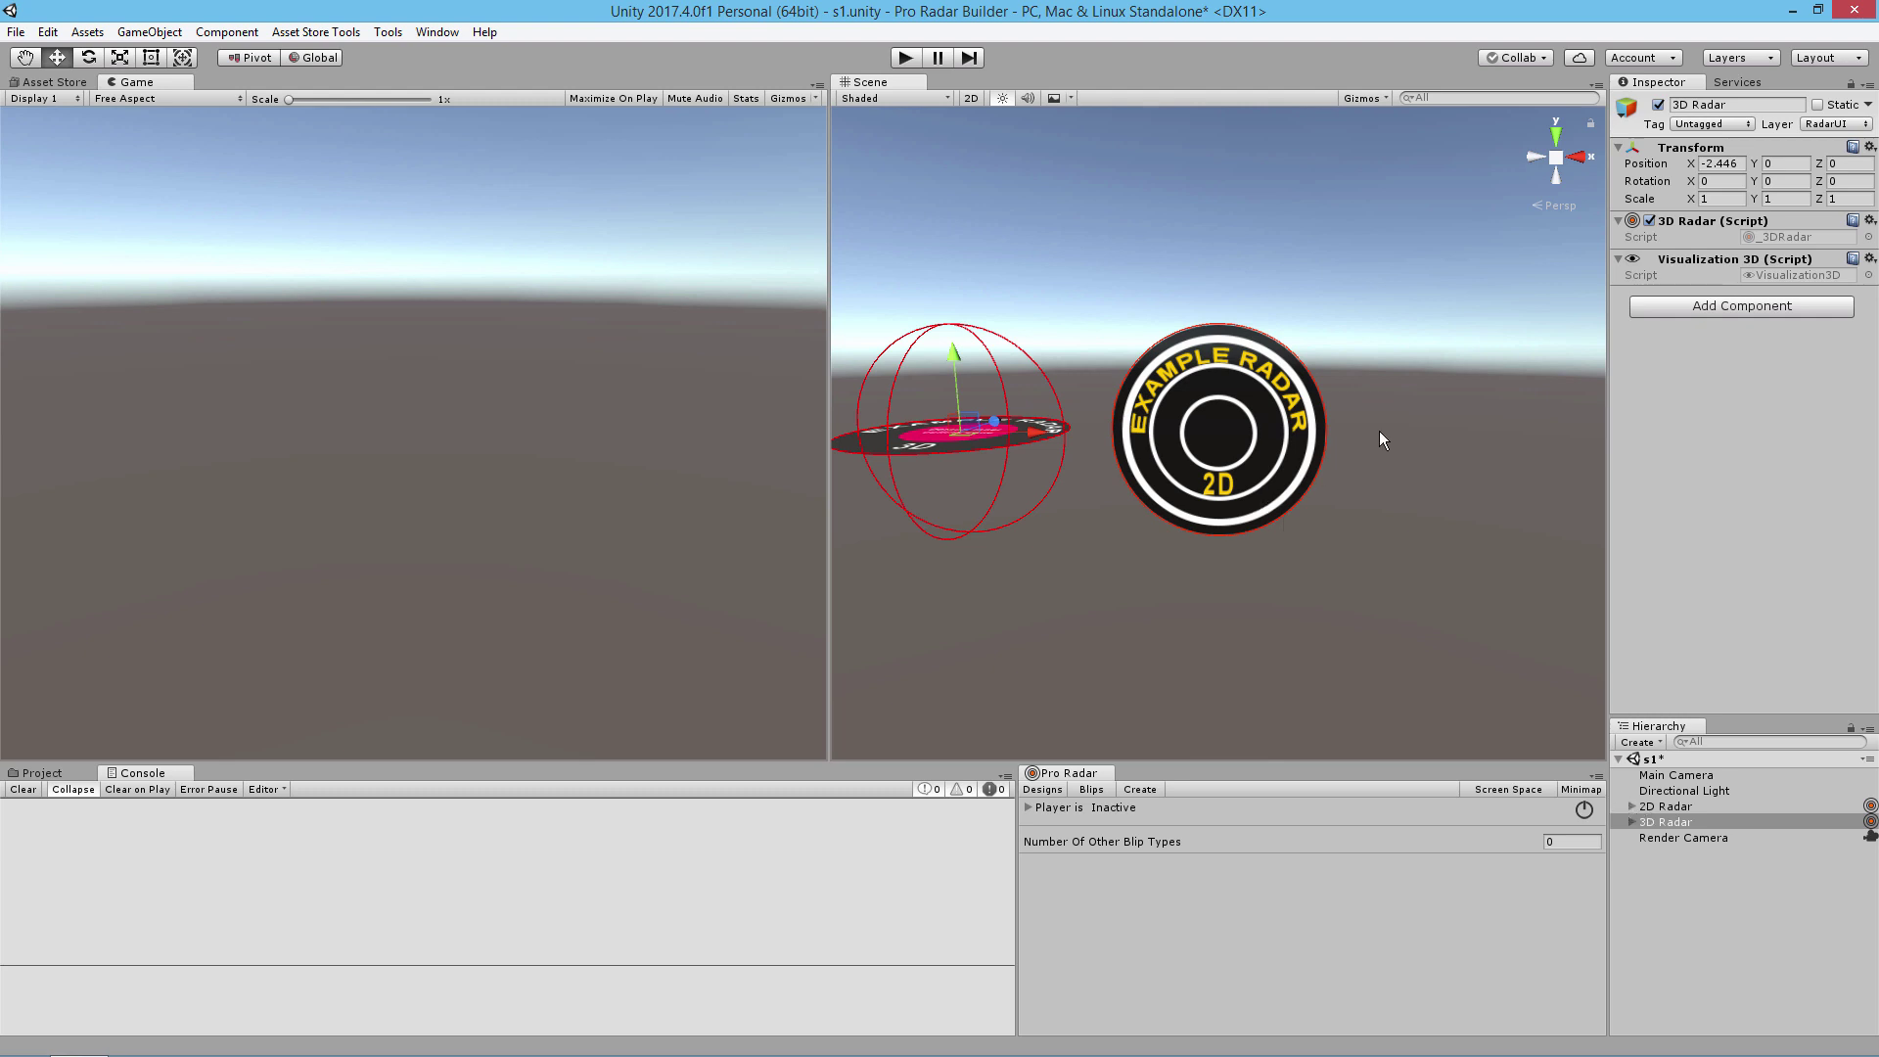
Step: Orbit so both radars face the camera, then select the 2D radar's DefaultRadarSprite
drag(1392, 591, 1270, 683)
click(1004, 460)
drag(1040, 470, 1034, 401)
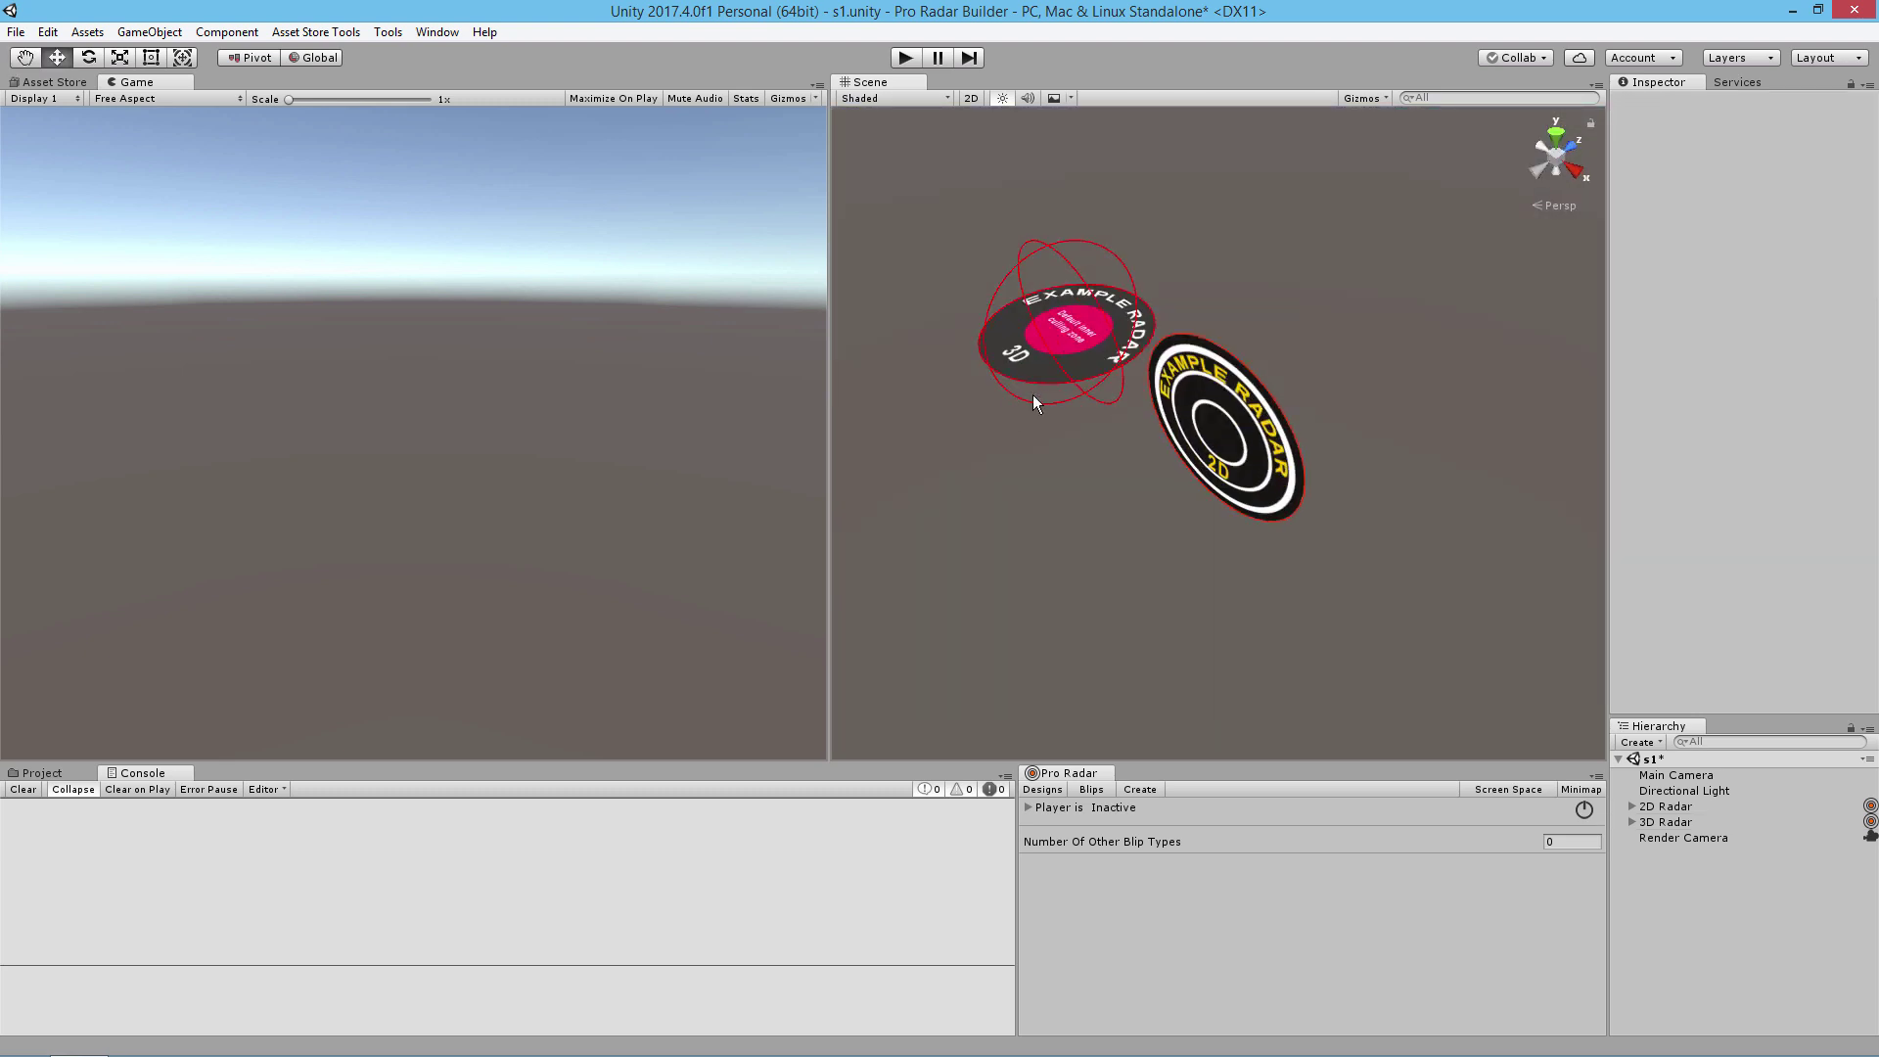
drag(1142, 577, 1284, 489)
click(1283, 489)
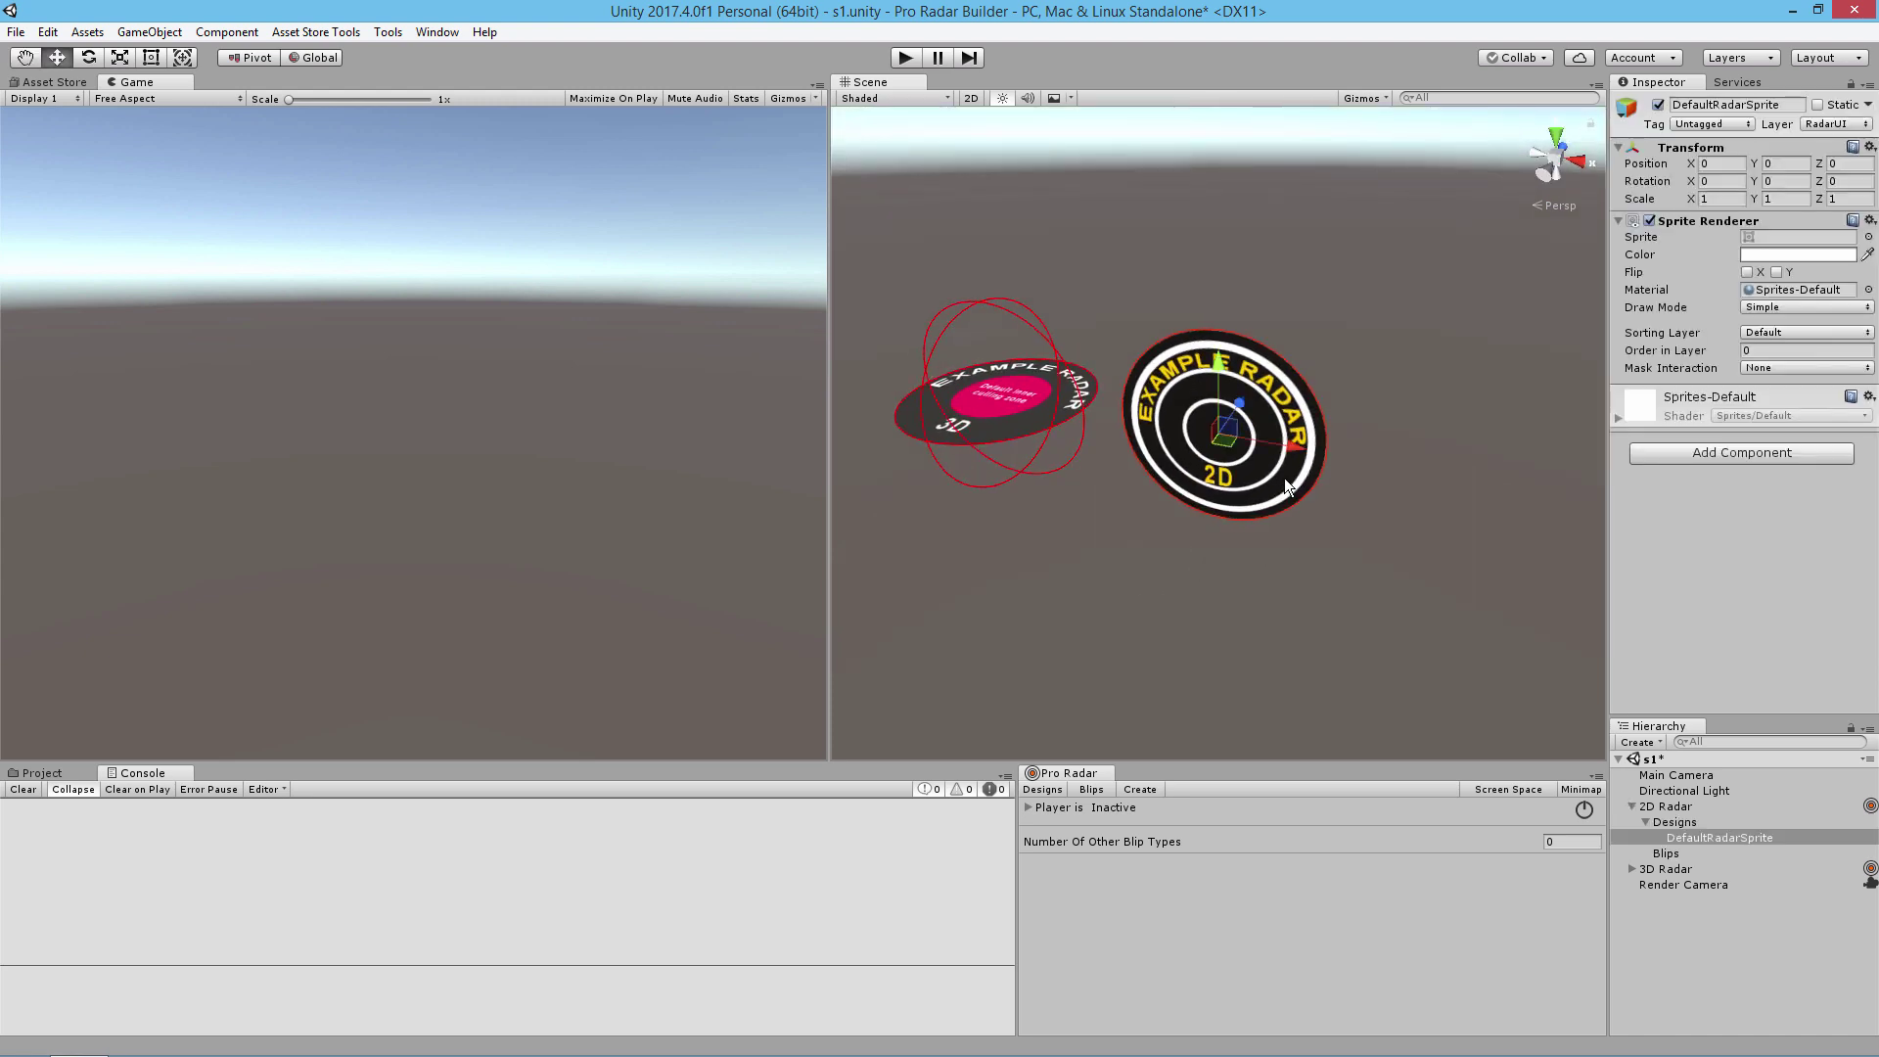
Step: Set the DefaultRadarSprite's Sprite to RadarSprite3 from the project assets
click(1868, 236)
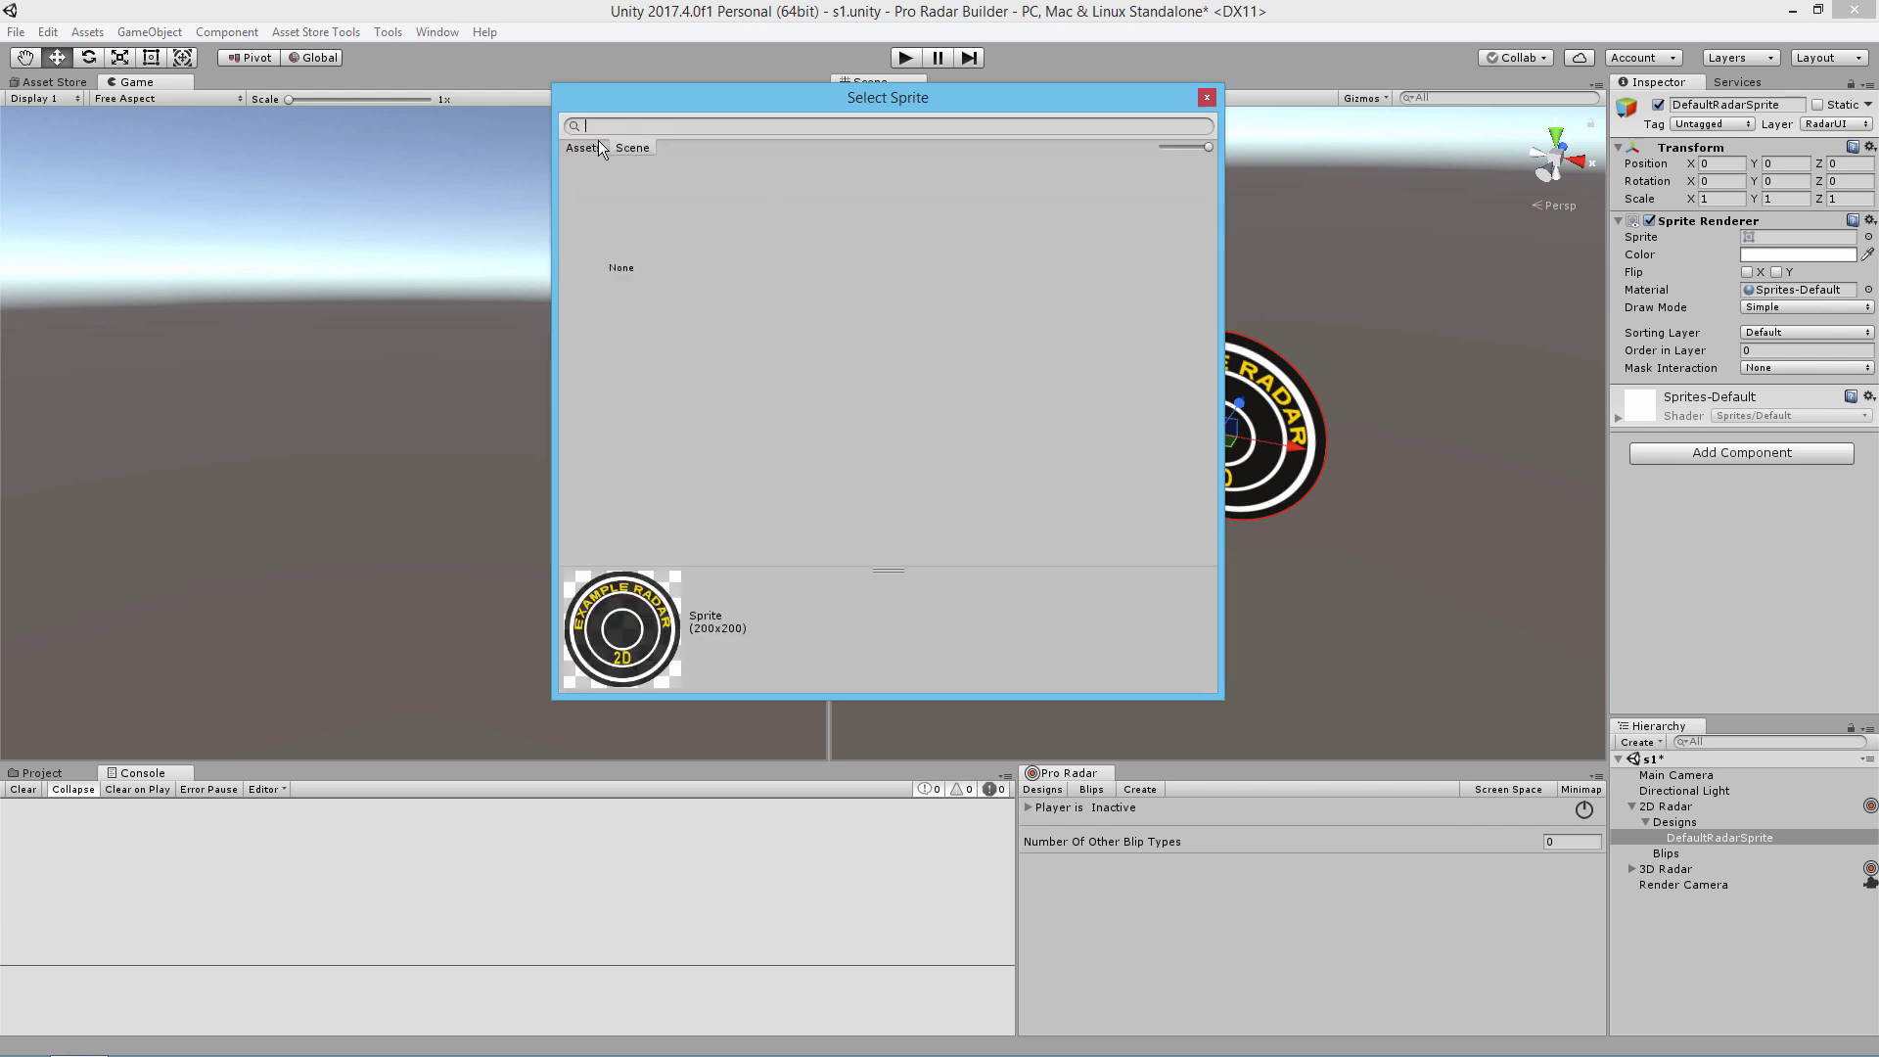
click(584, 147)
scroll(861, 332, down, 10)
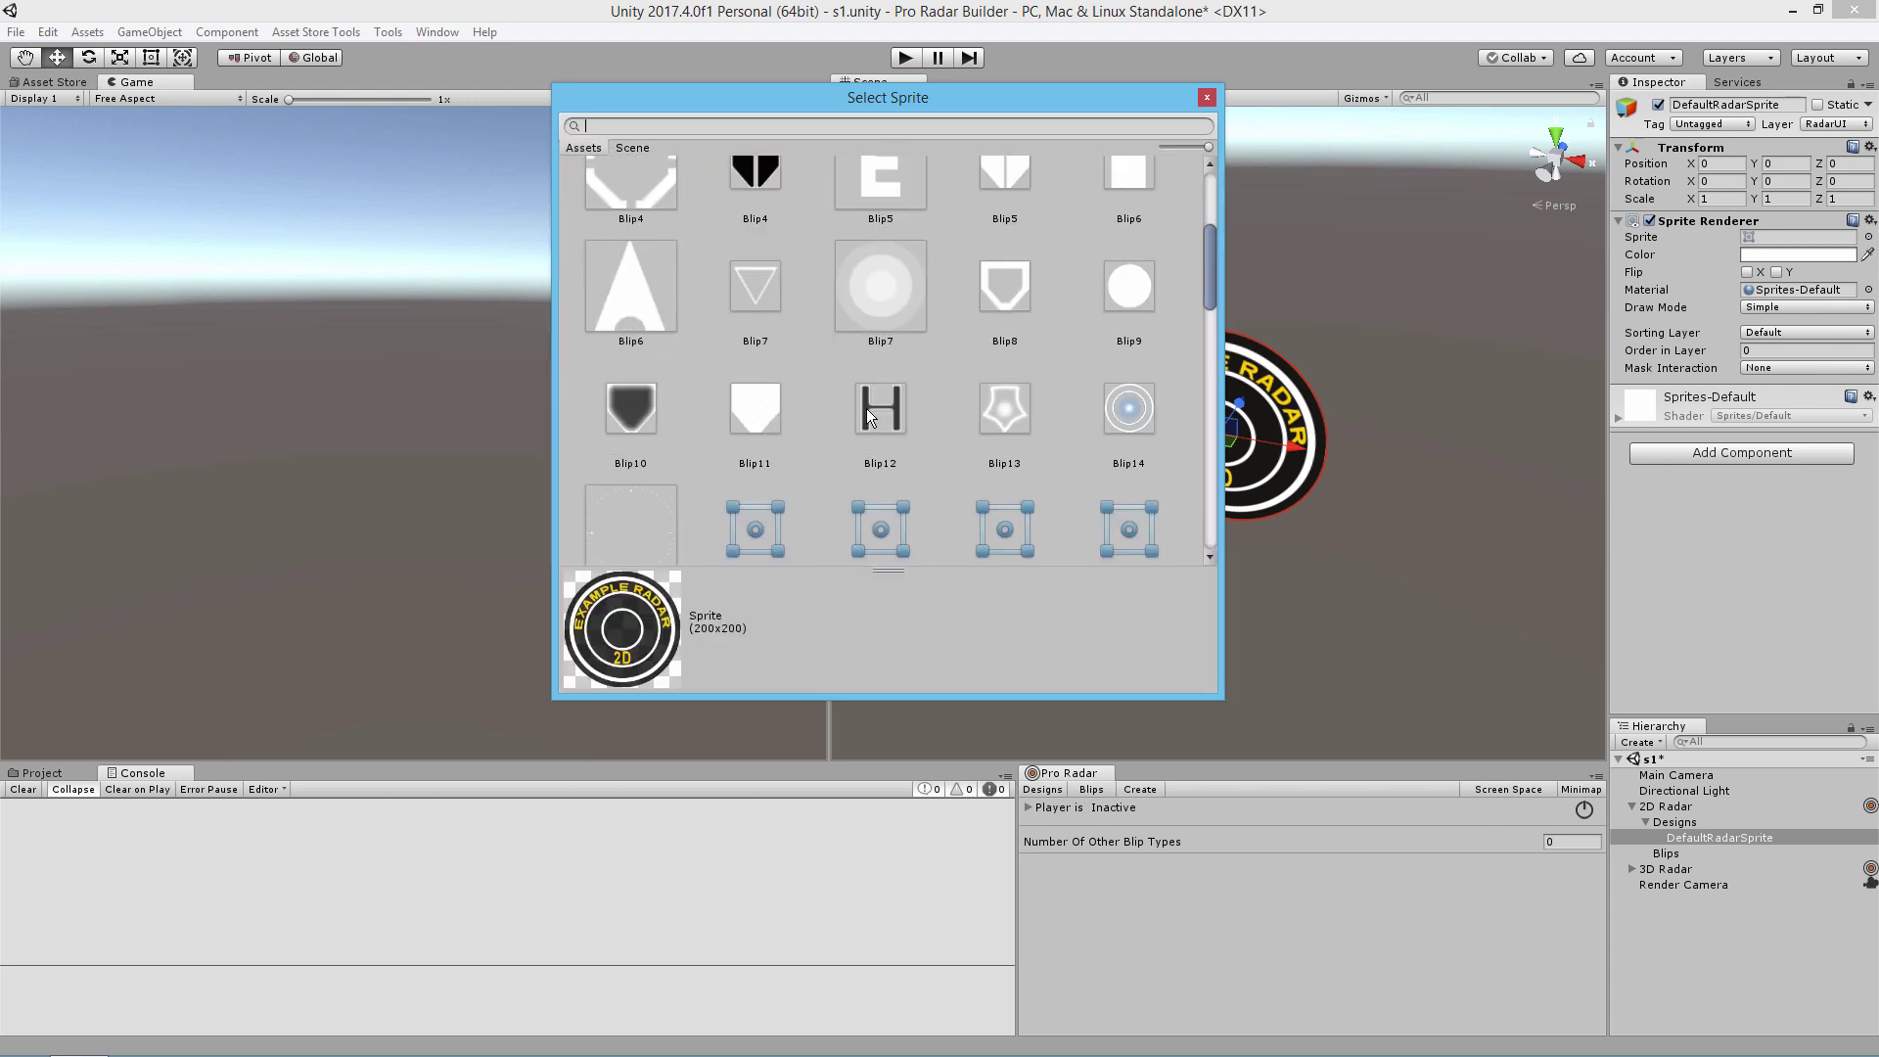
scroll(865, 413, down, 5)
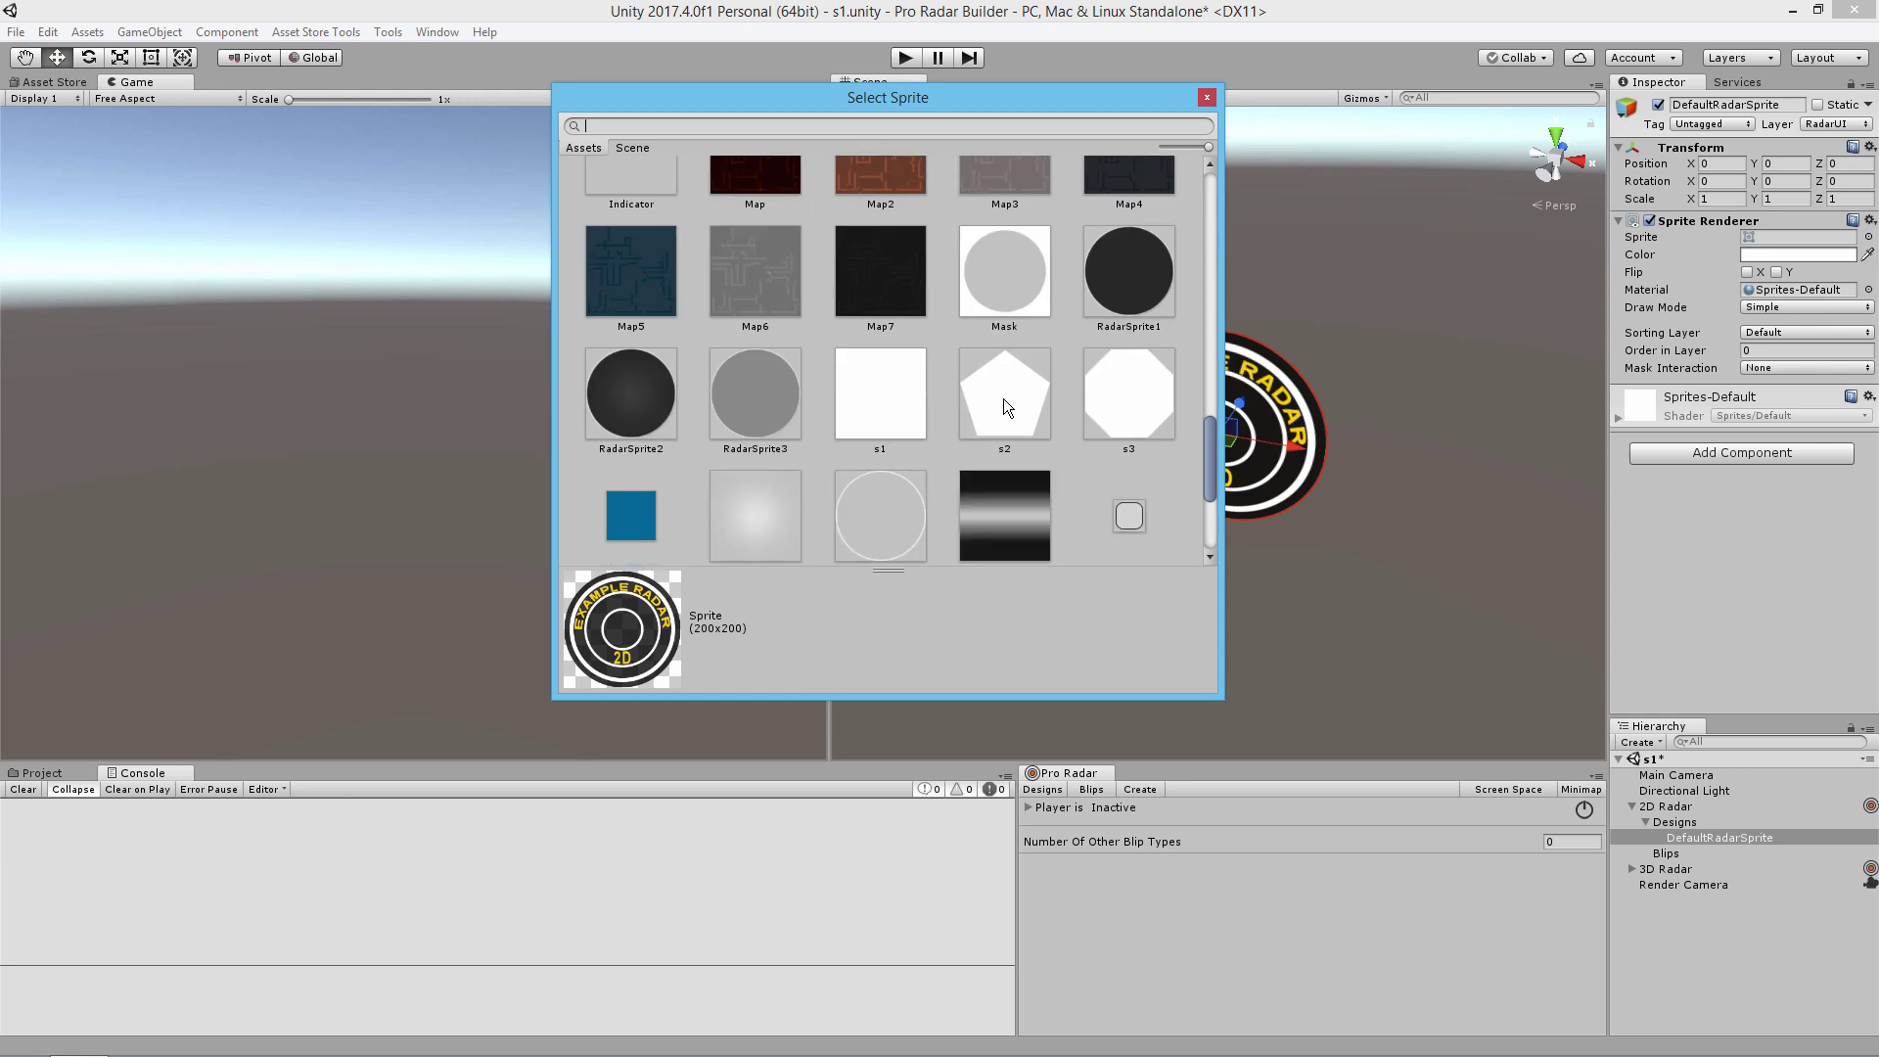
click(775, 397)
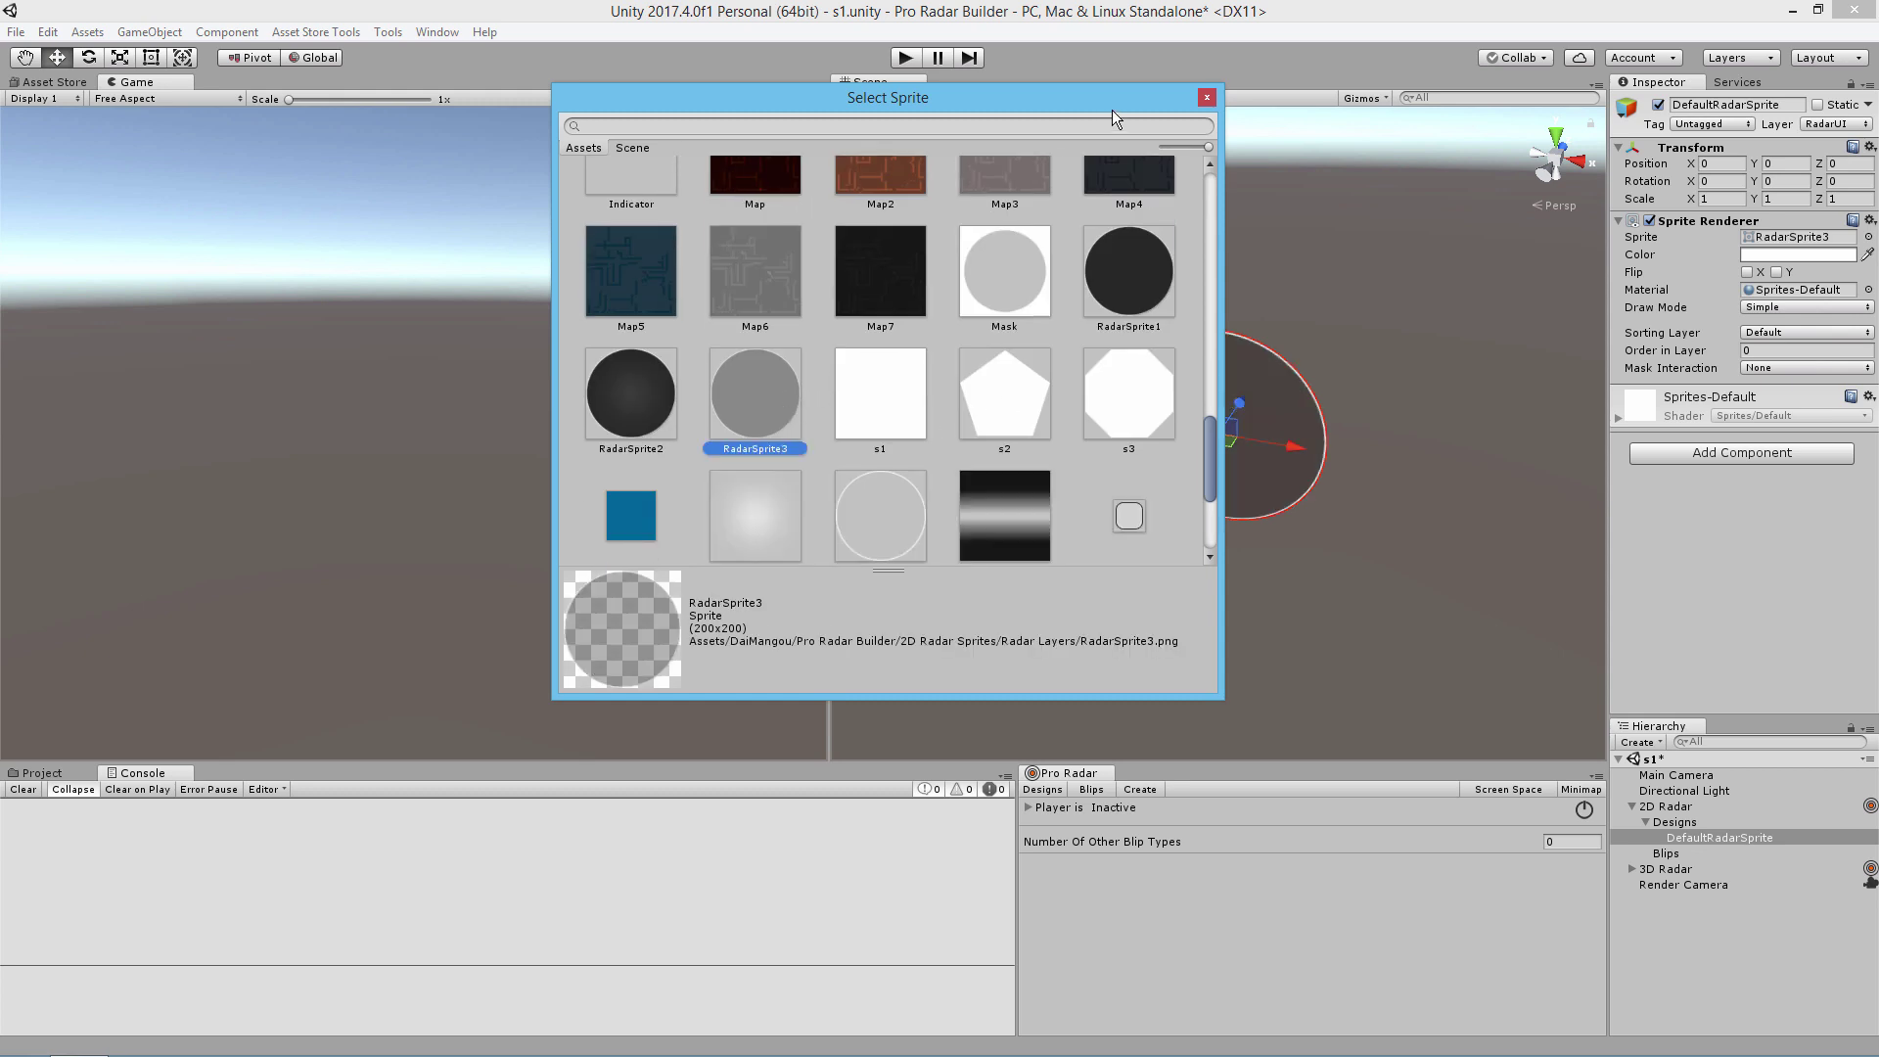
click(1203, 97)
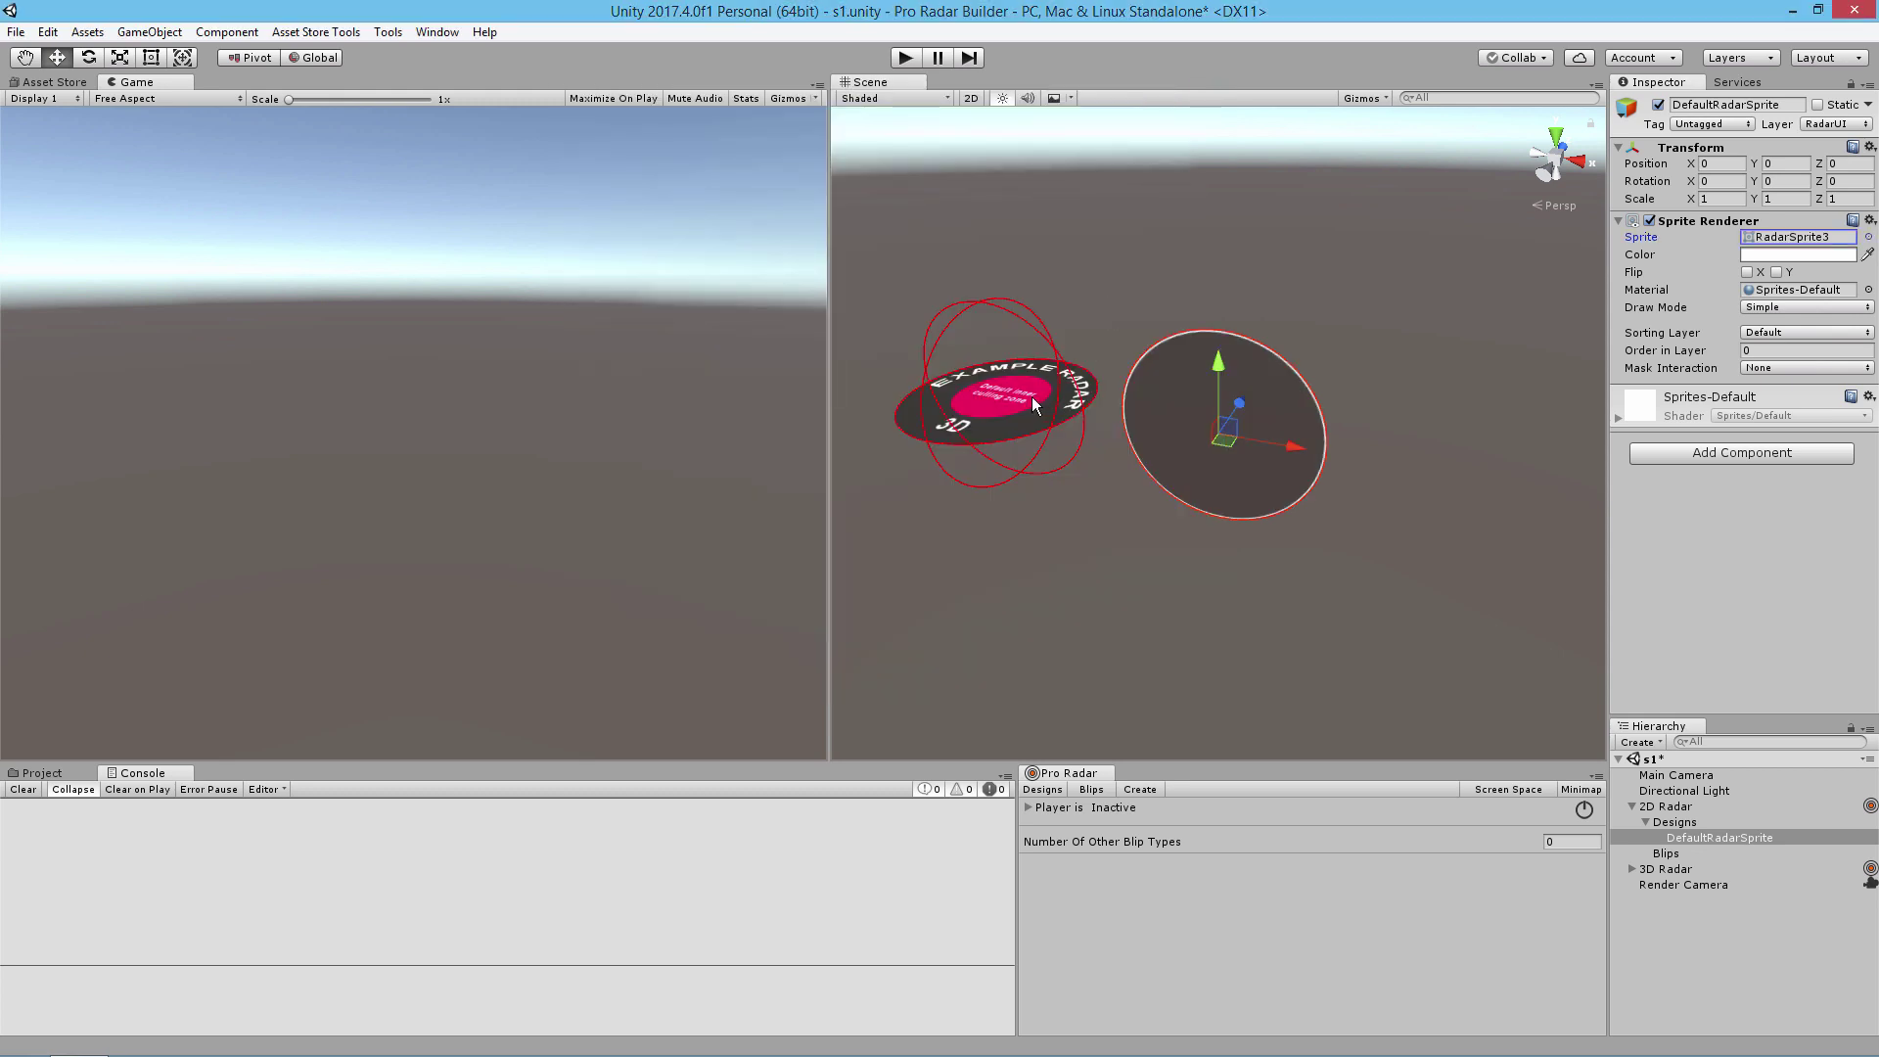
Step: Set the 3D radar's Default3DRadarSprite sprite to Image1
click(1009, 419)
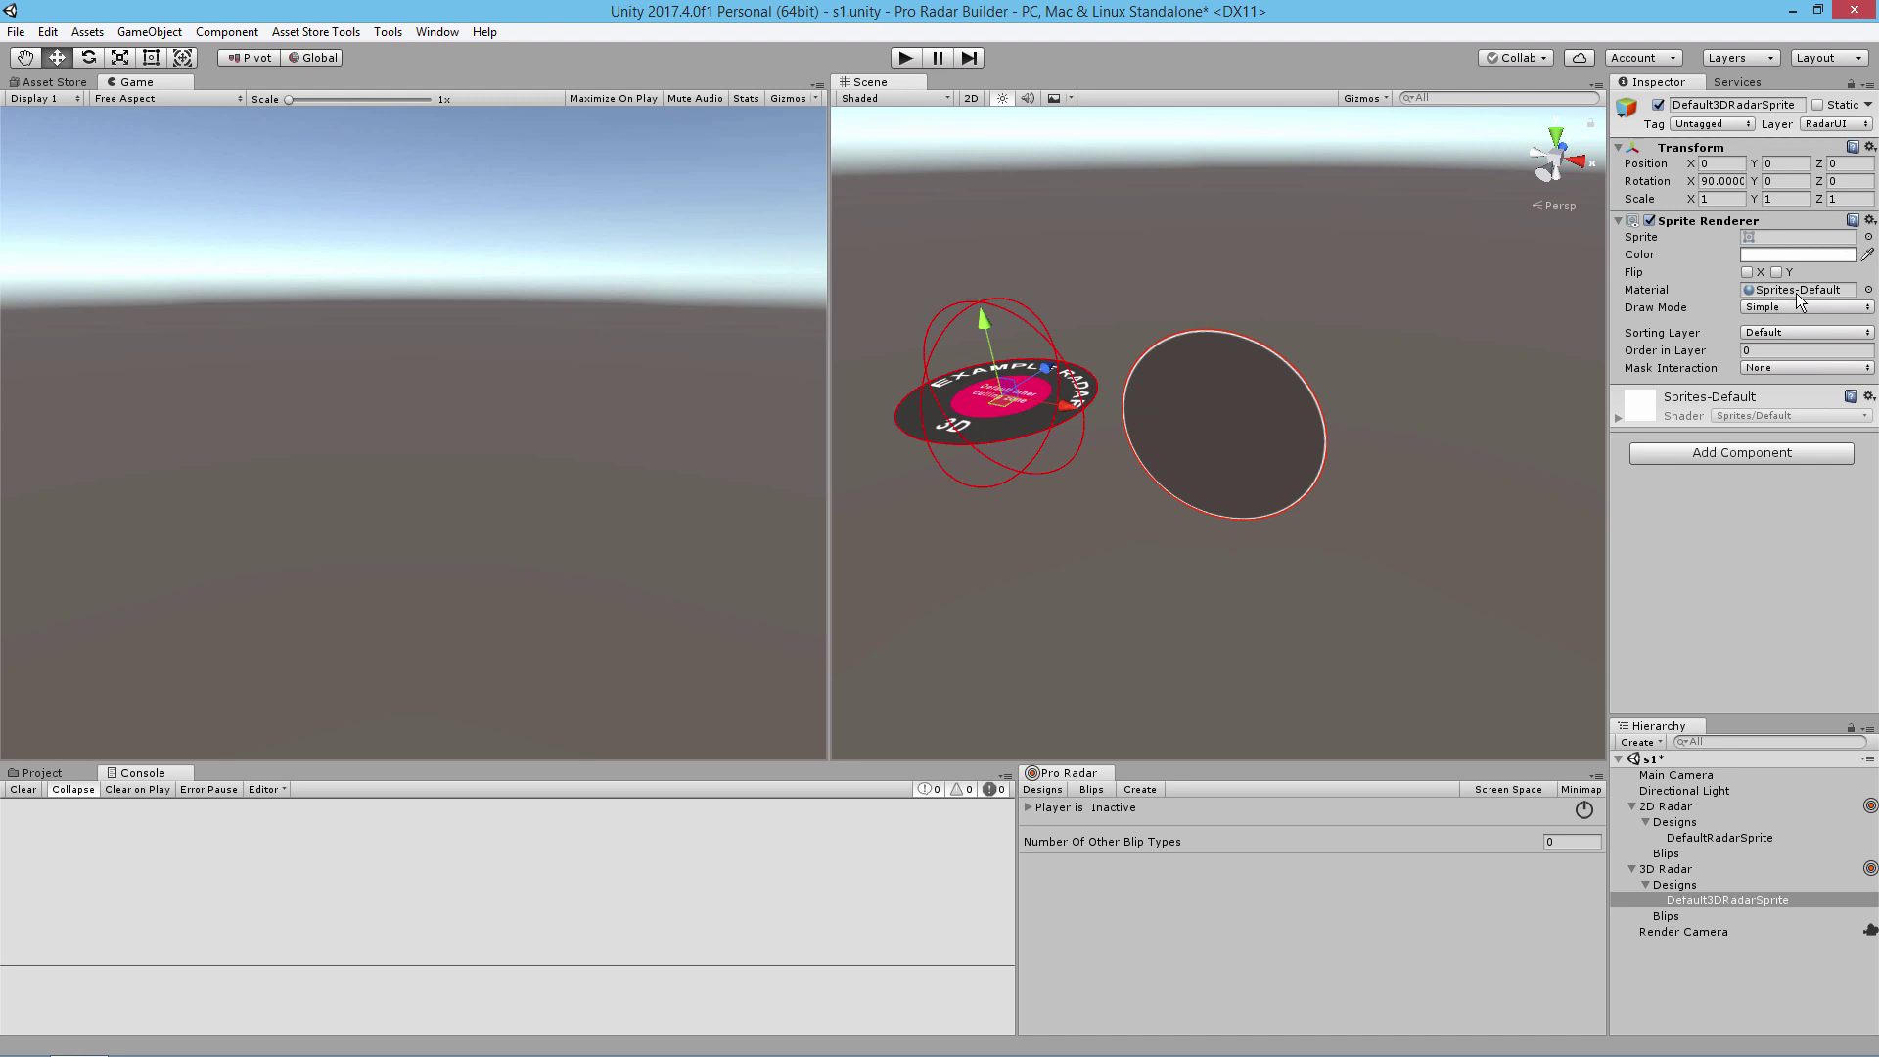
click(1868, 237)
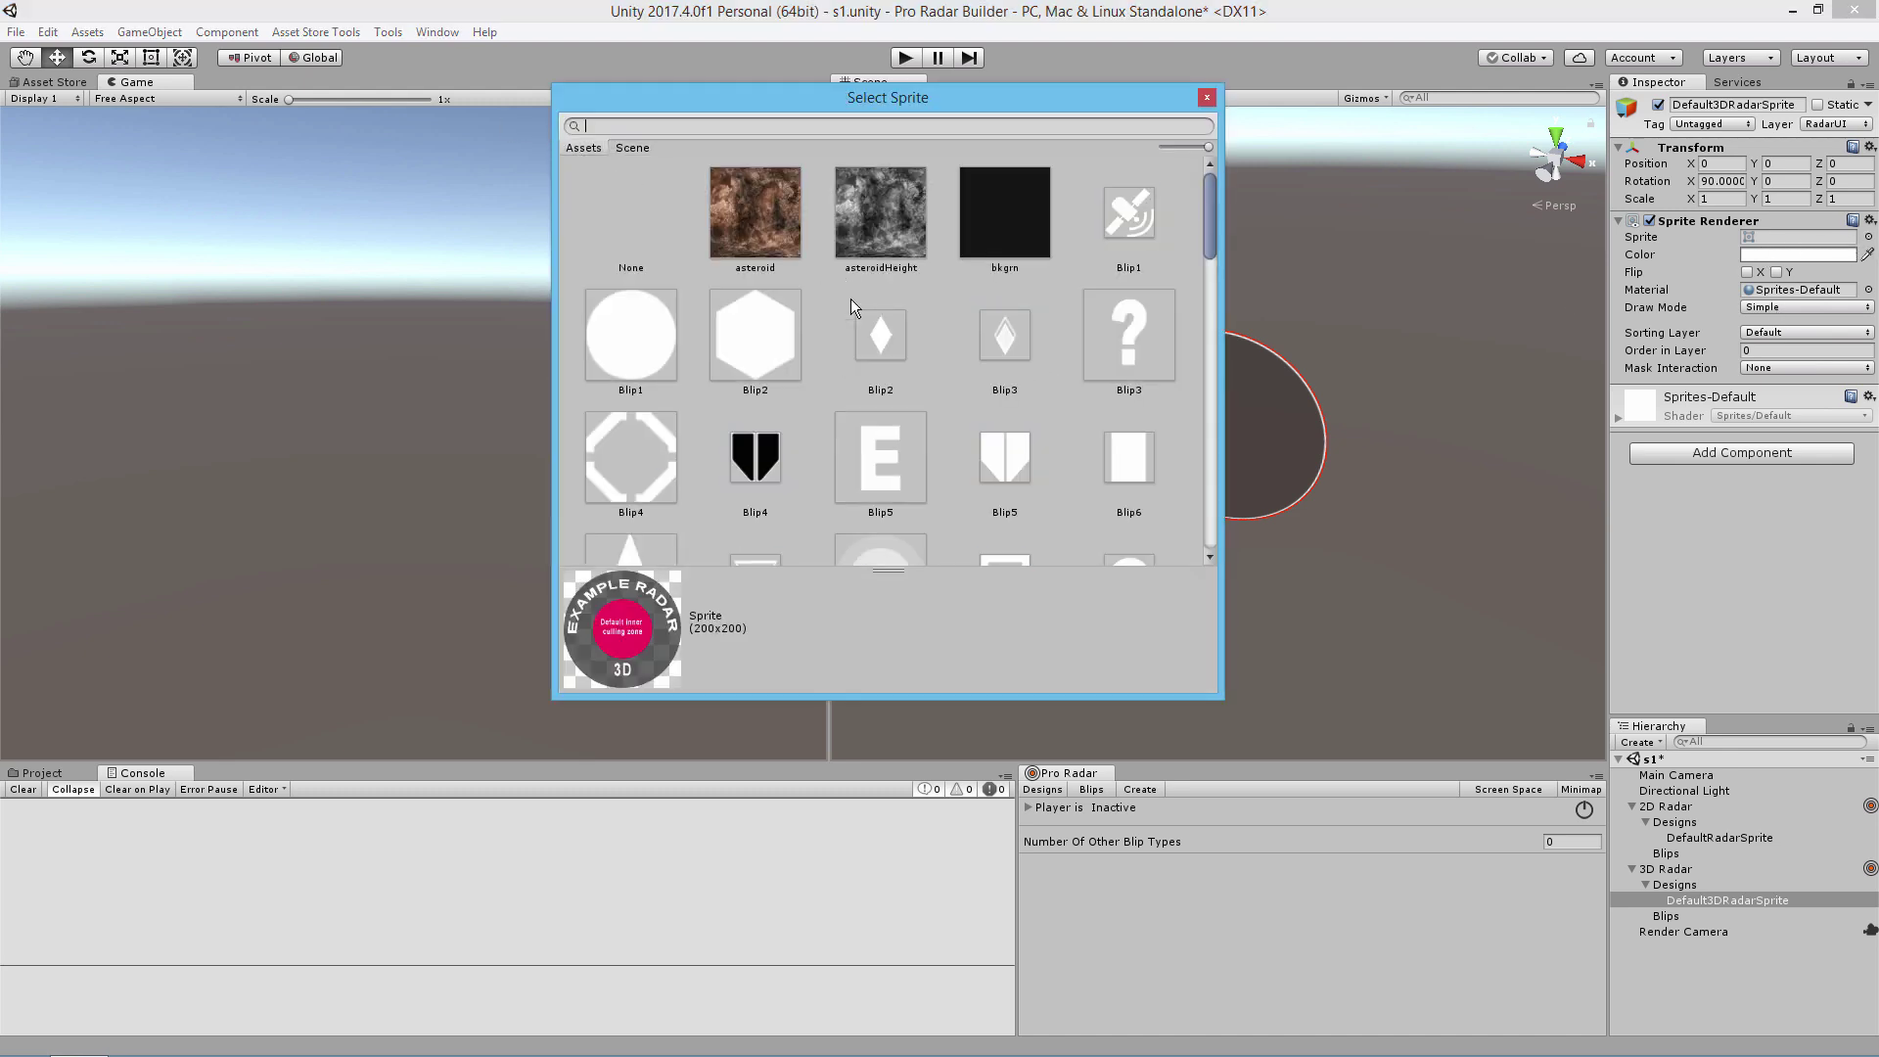
scroll(829, 315, down, 6)
click(769, 364)
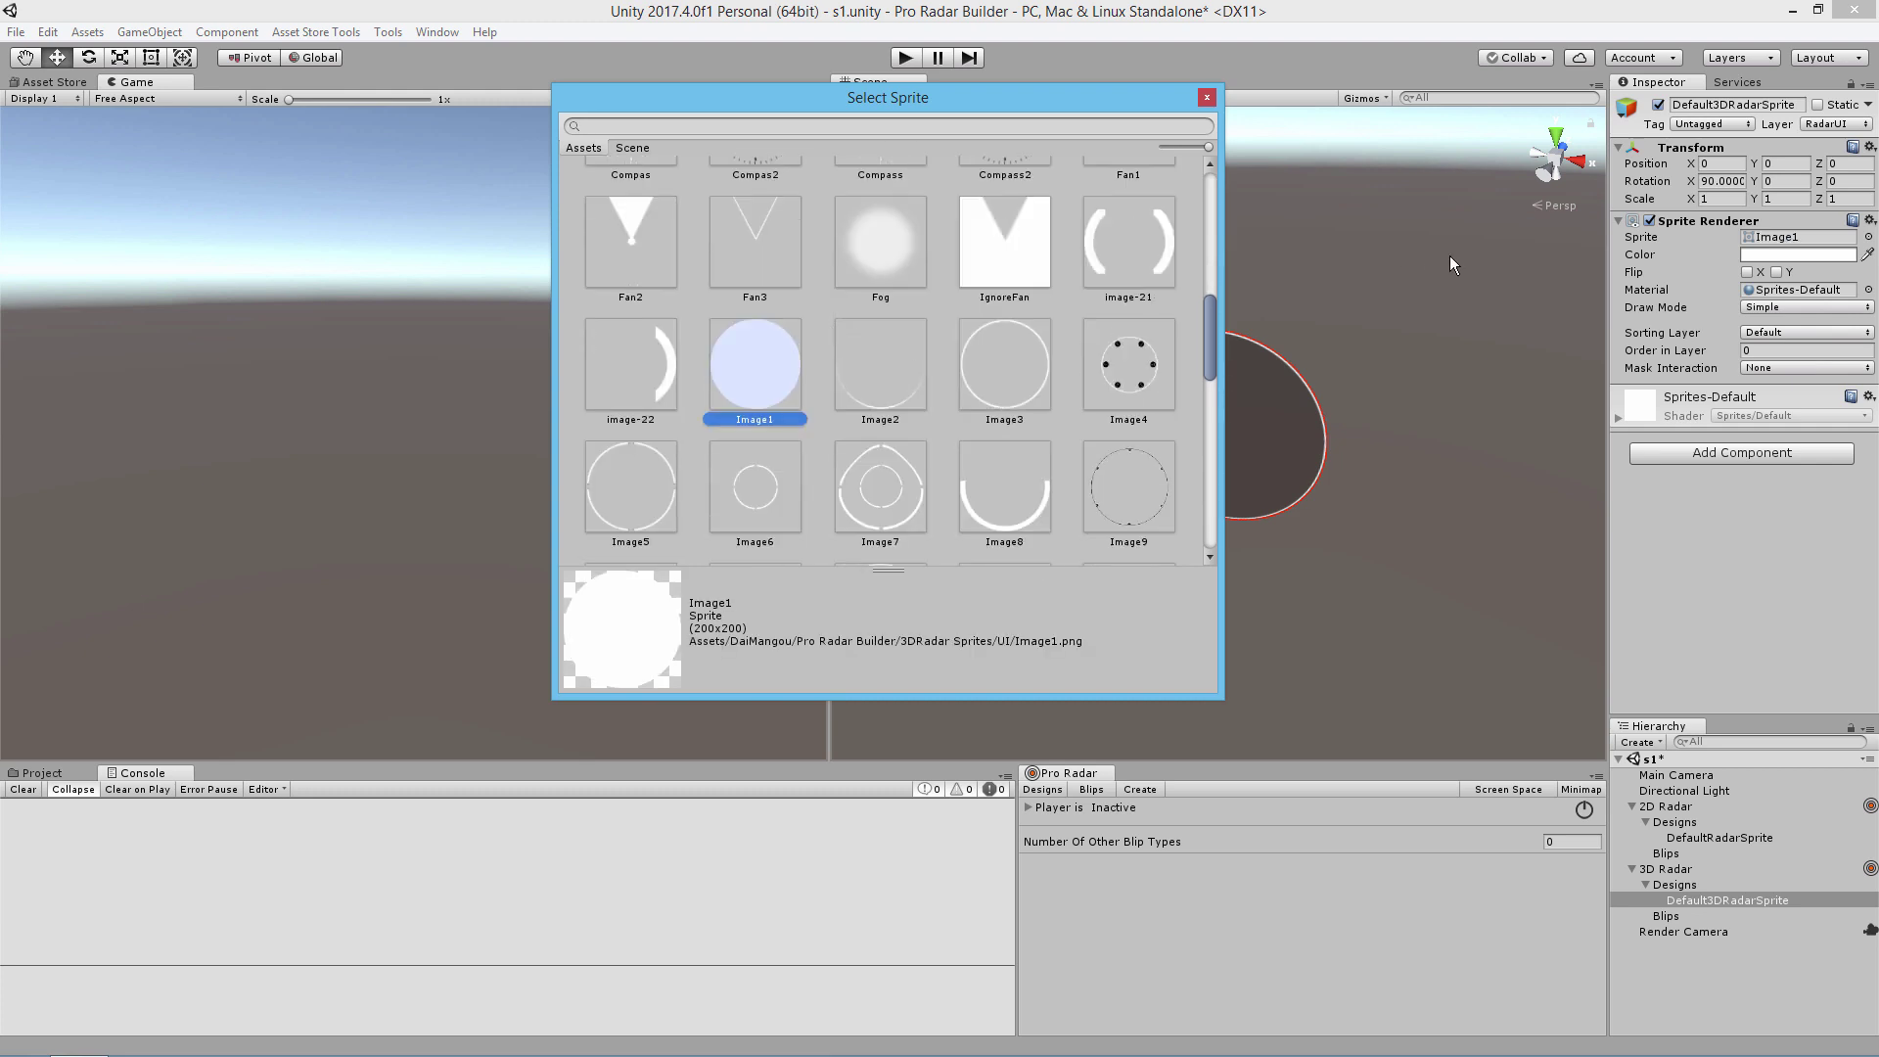
key(Return)
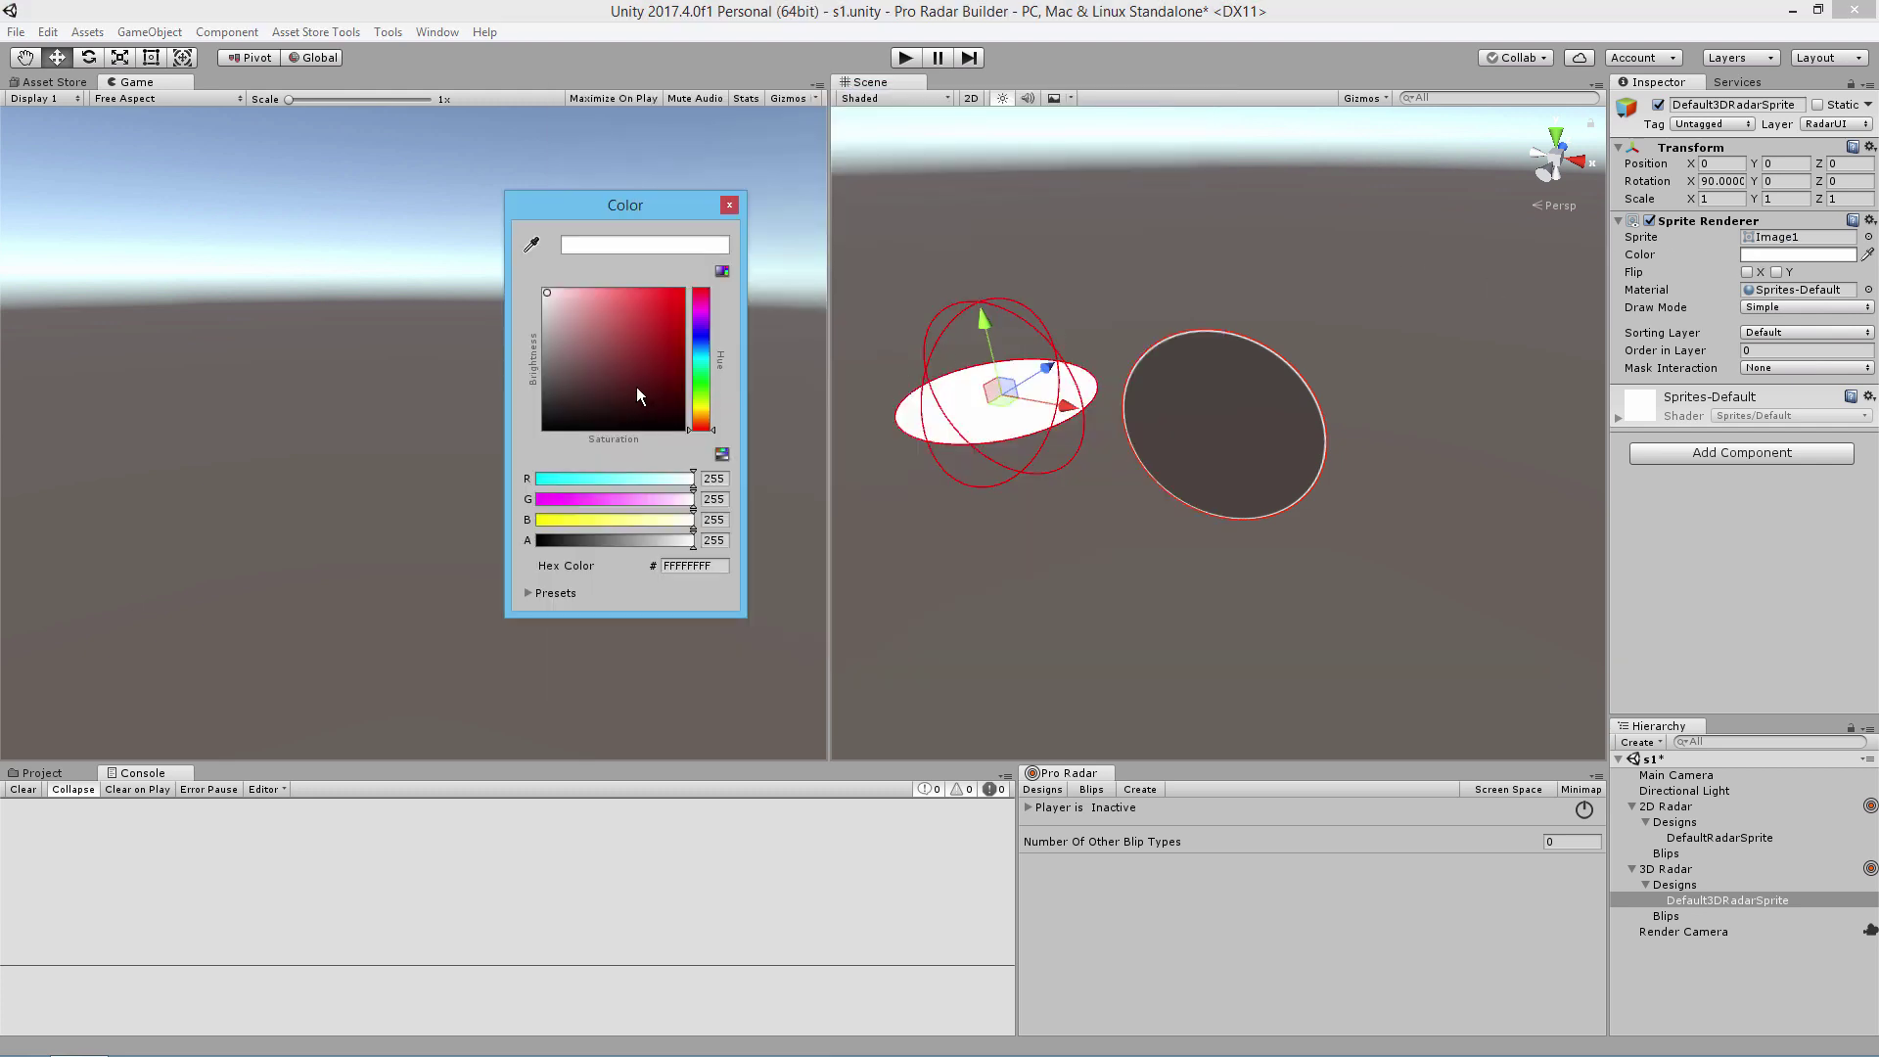
Step: Tint it translucent dark grey (alpha 149, 49474795) and duplicate the sprite layer
click(630, 540)
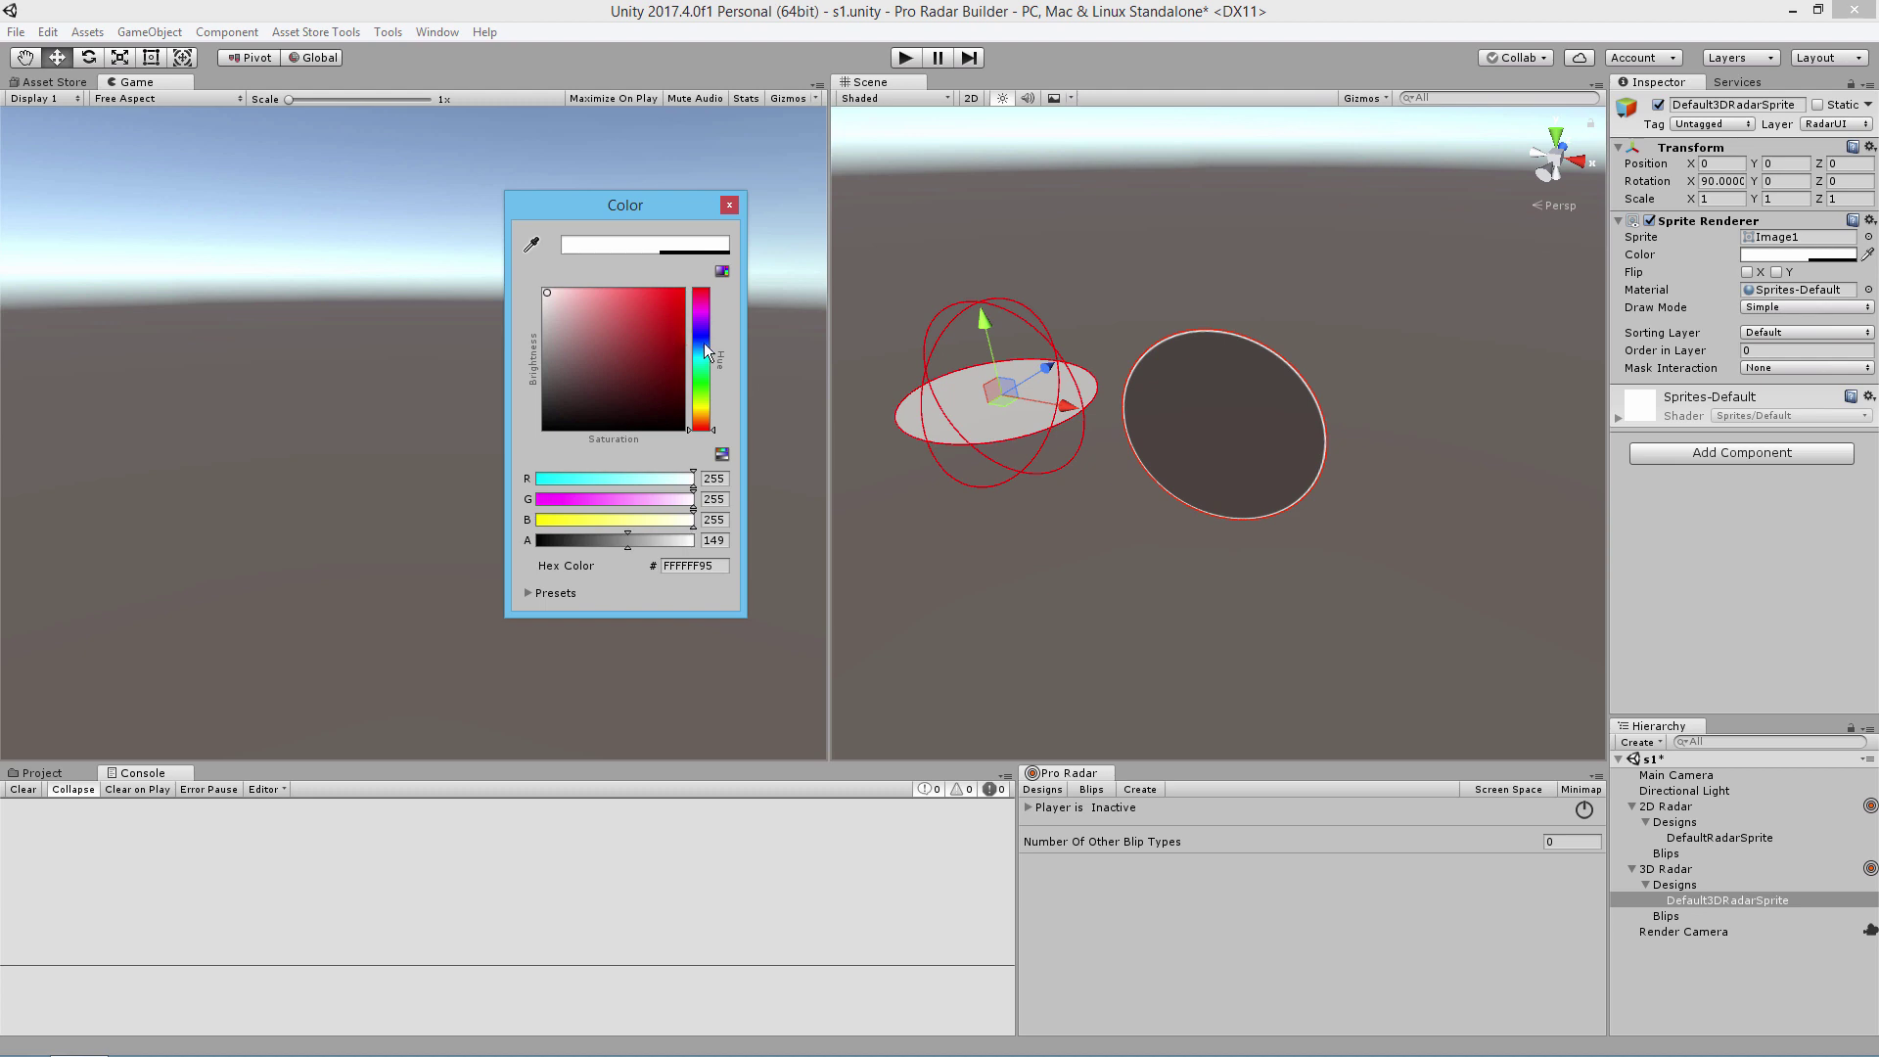
click(550, 388)
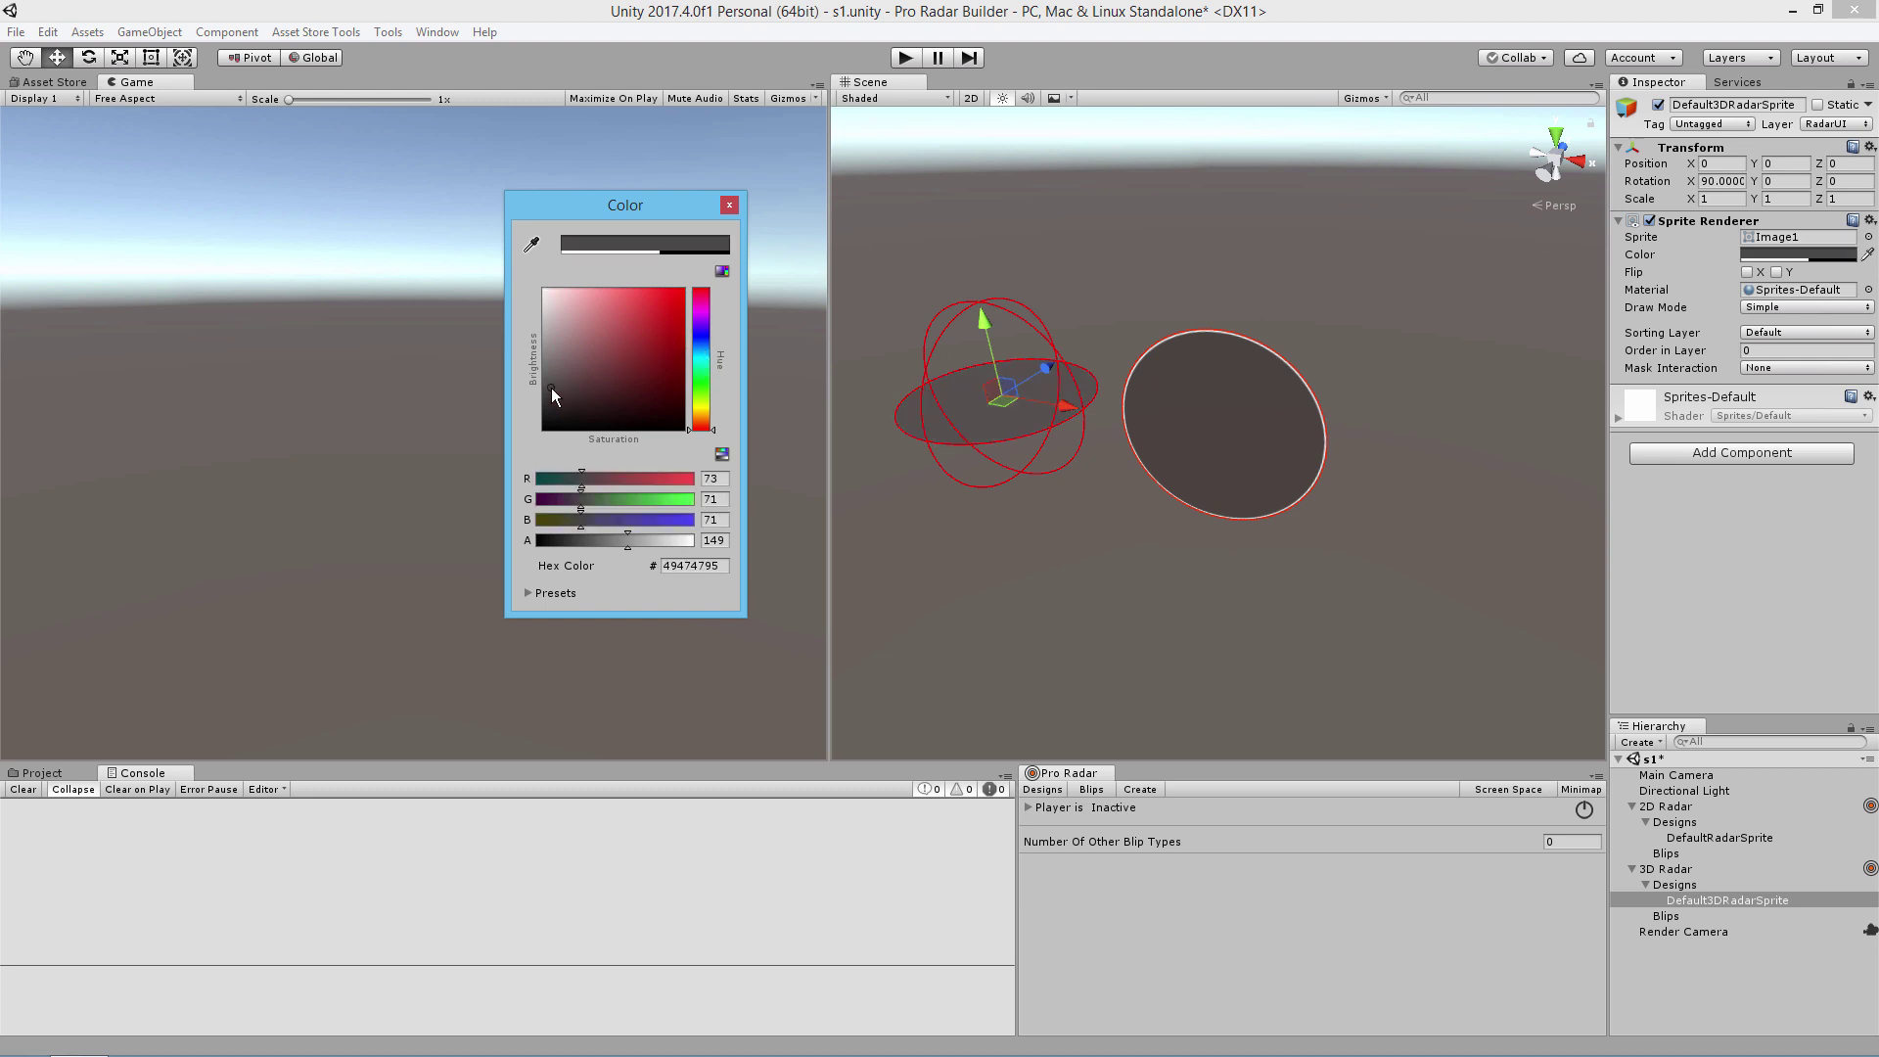
click(729, 205)
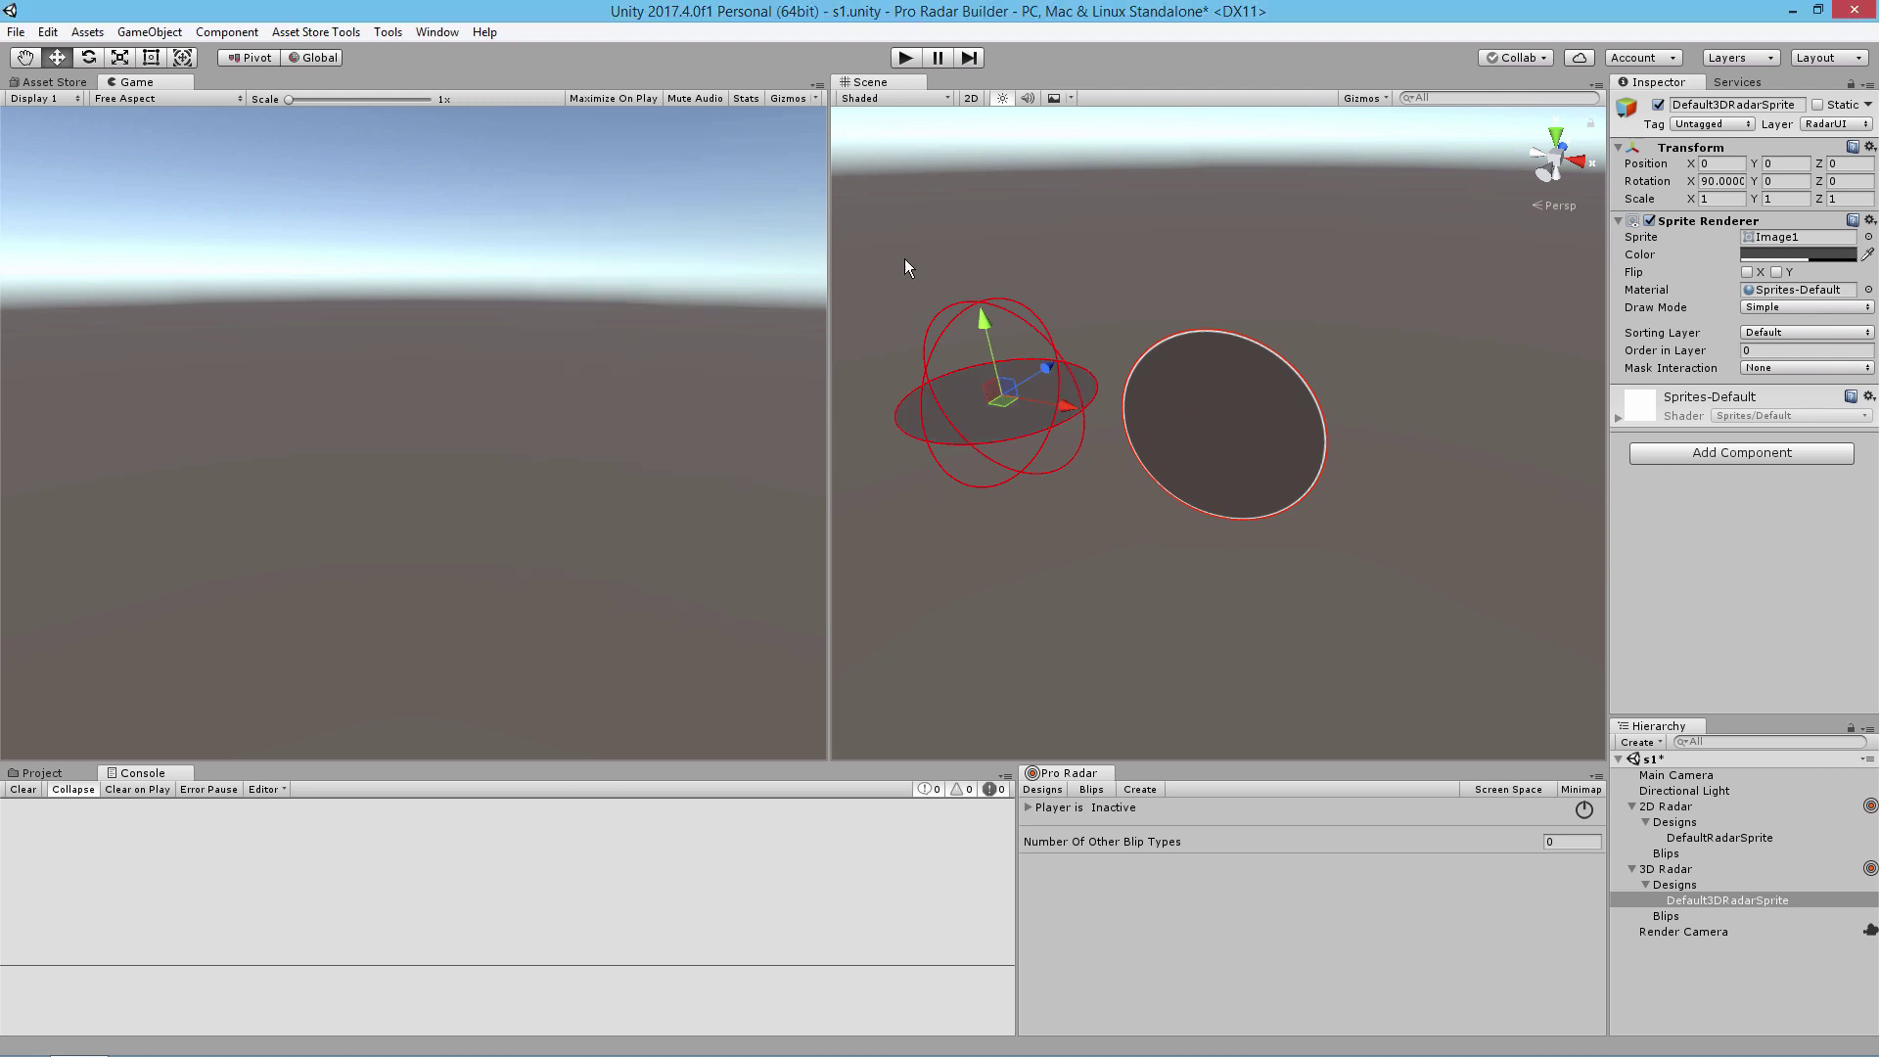
click(1682, 900)
key(ctrl+d)
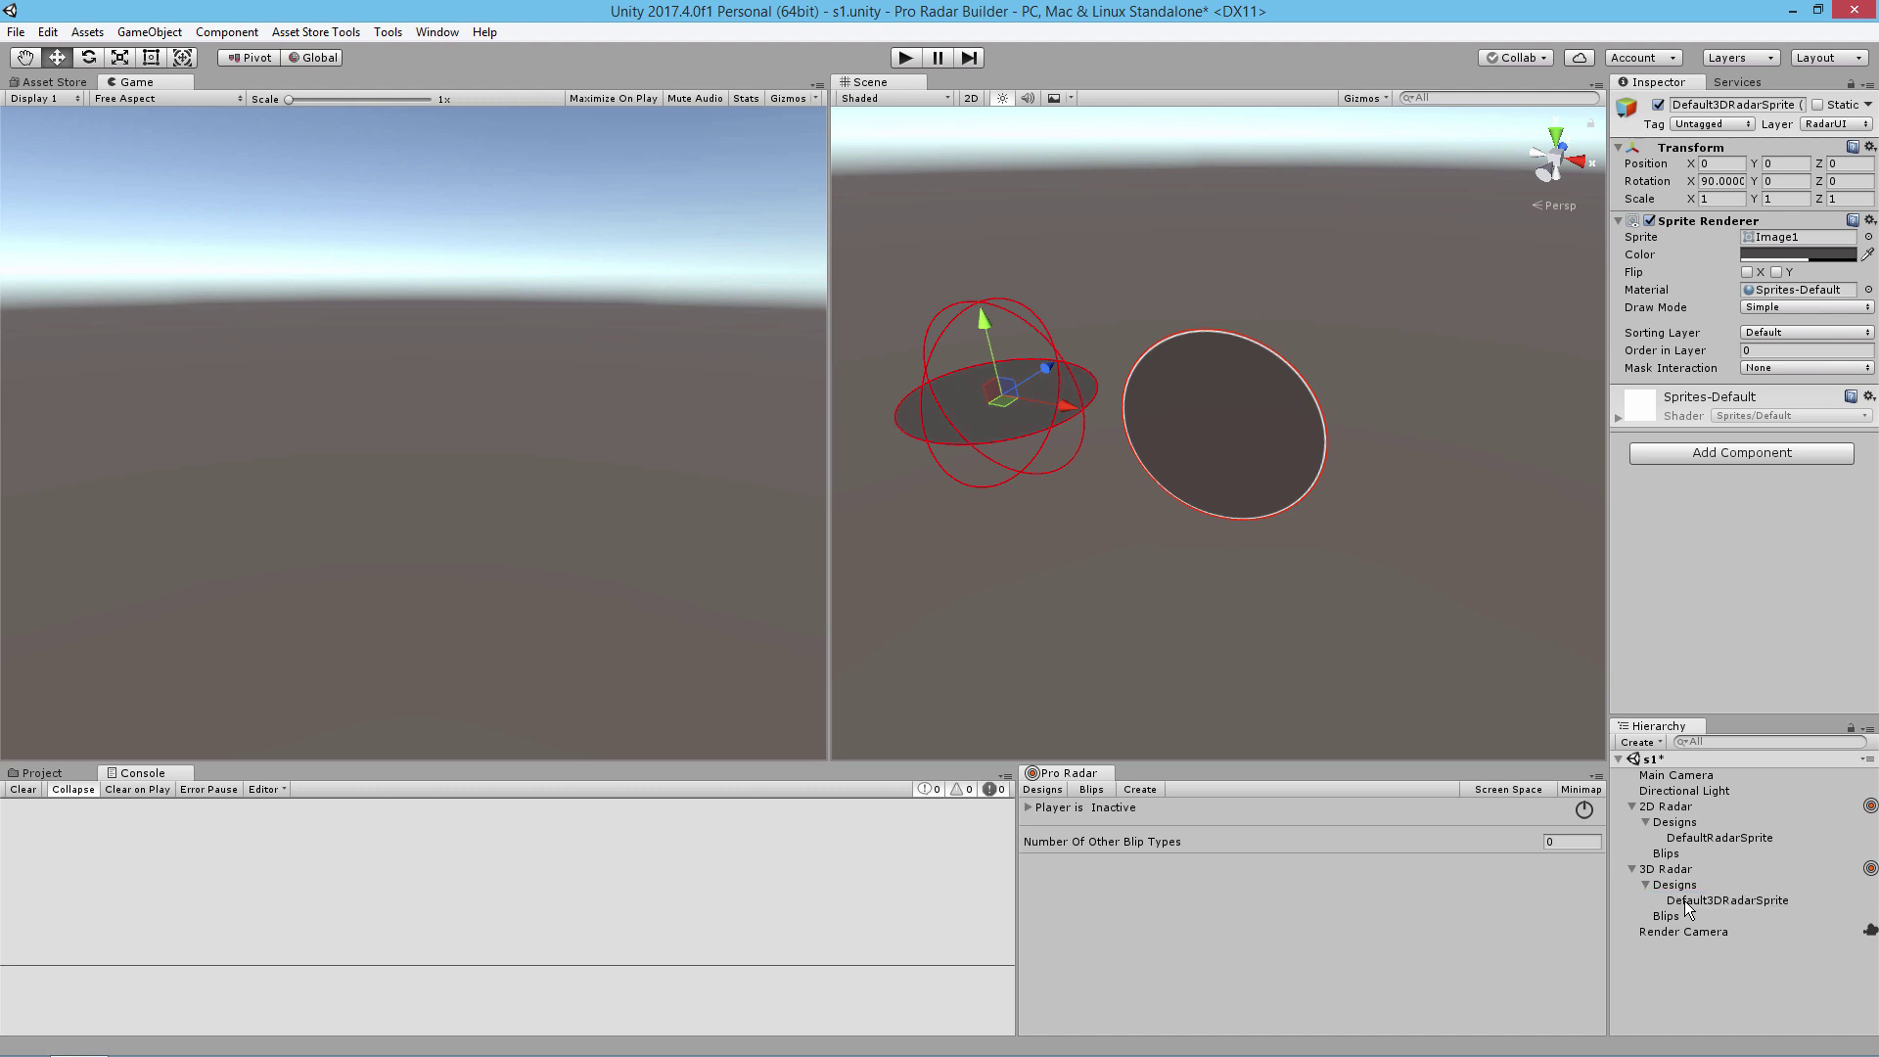
Step: Replace Image1 with the thinCircle sprite on Default3DRadarSprite (1)
click(1868, 237)
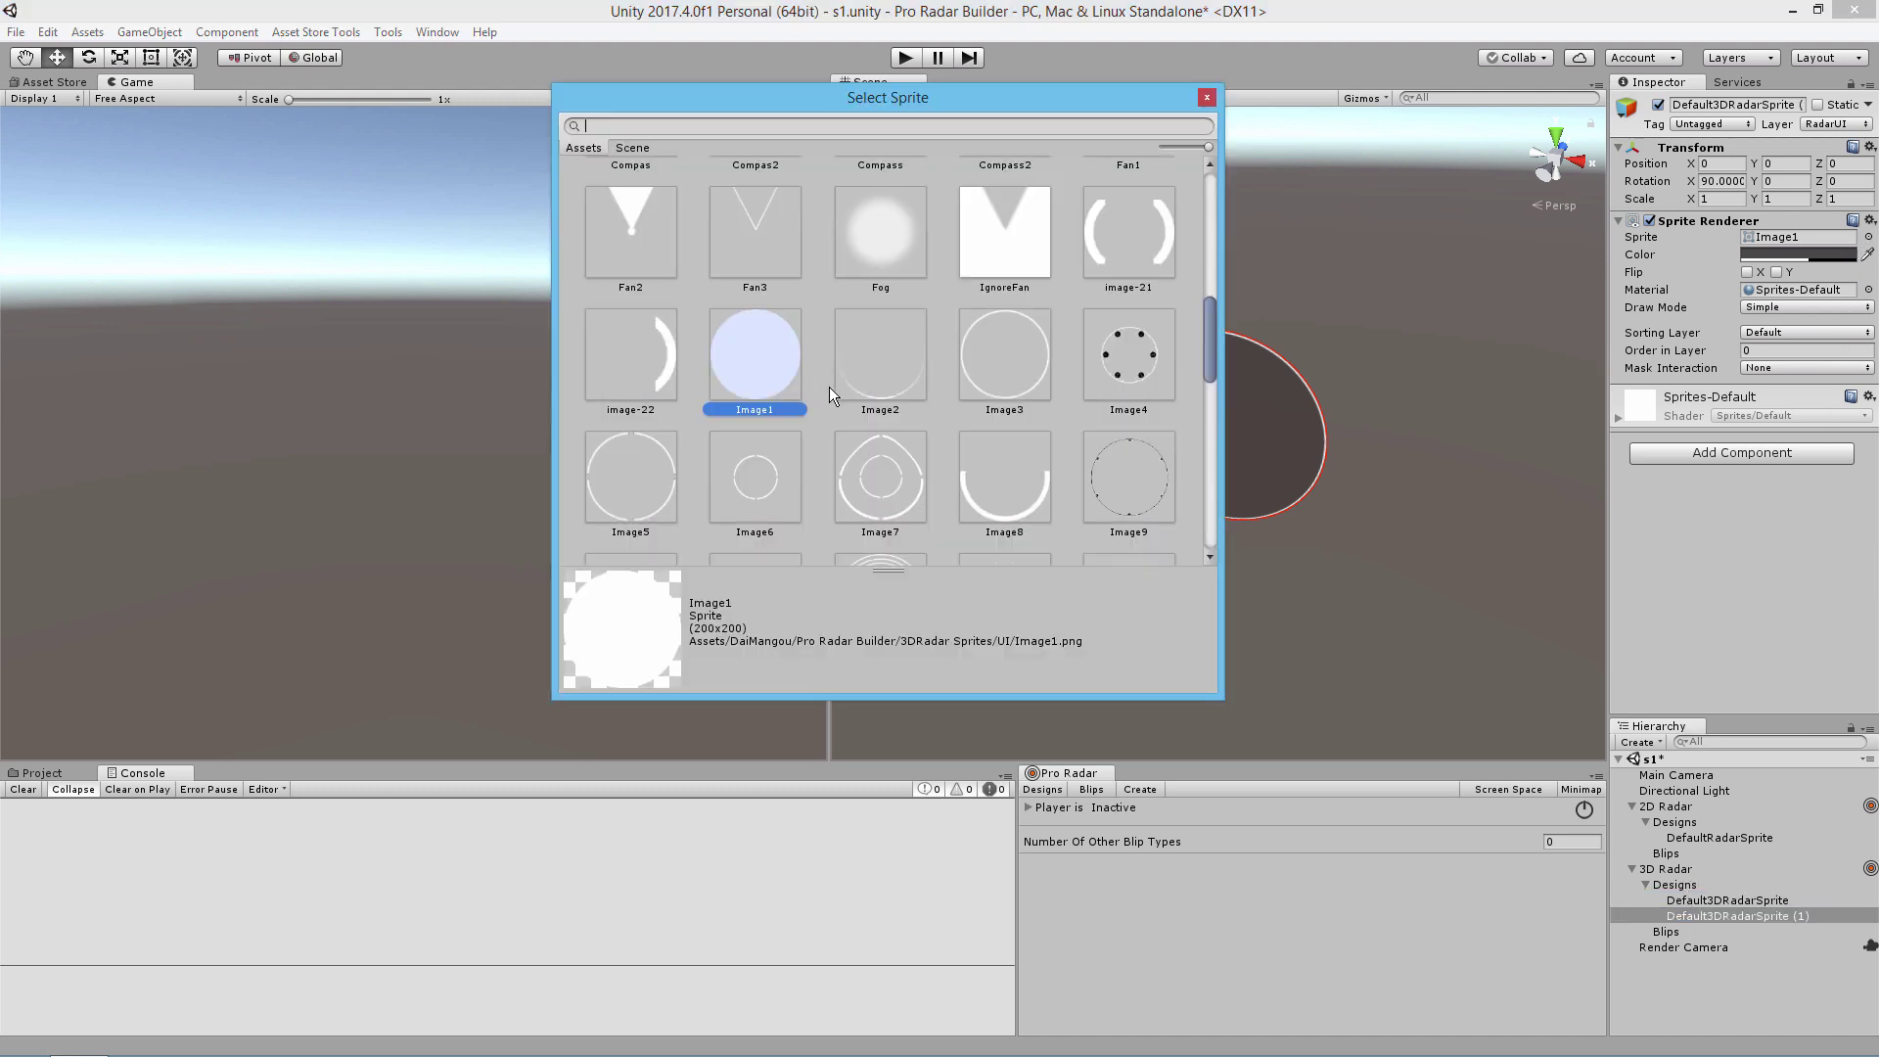
scroll(830, 387, down, 4)
scroll(832, 392, down, 4)
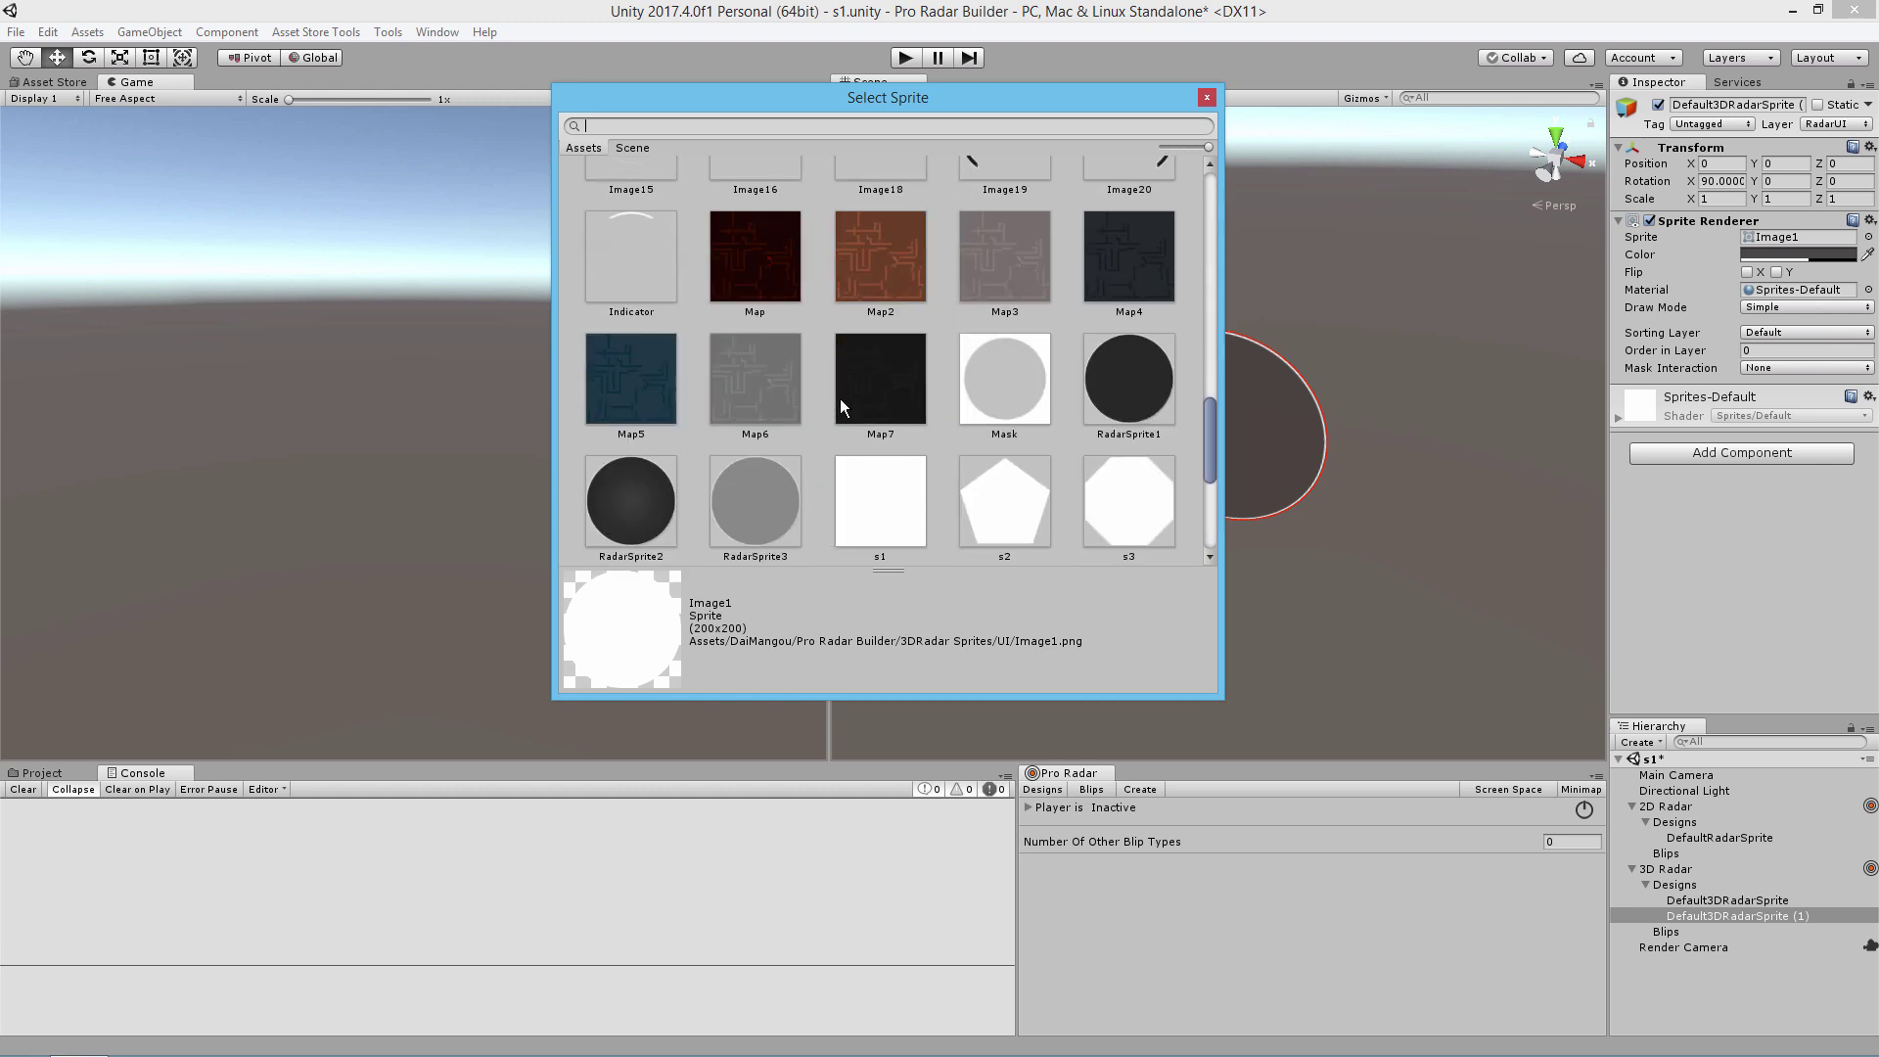
key(Escape)
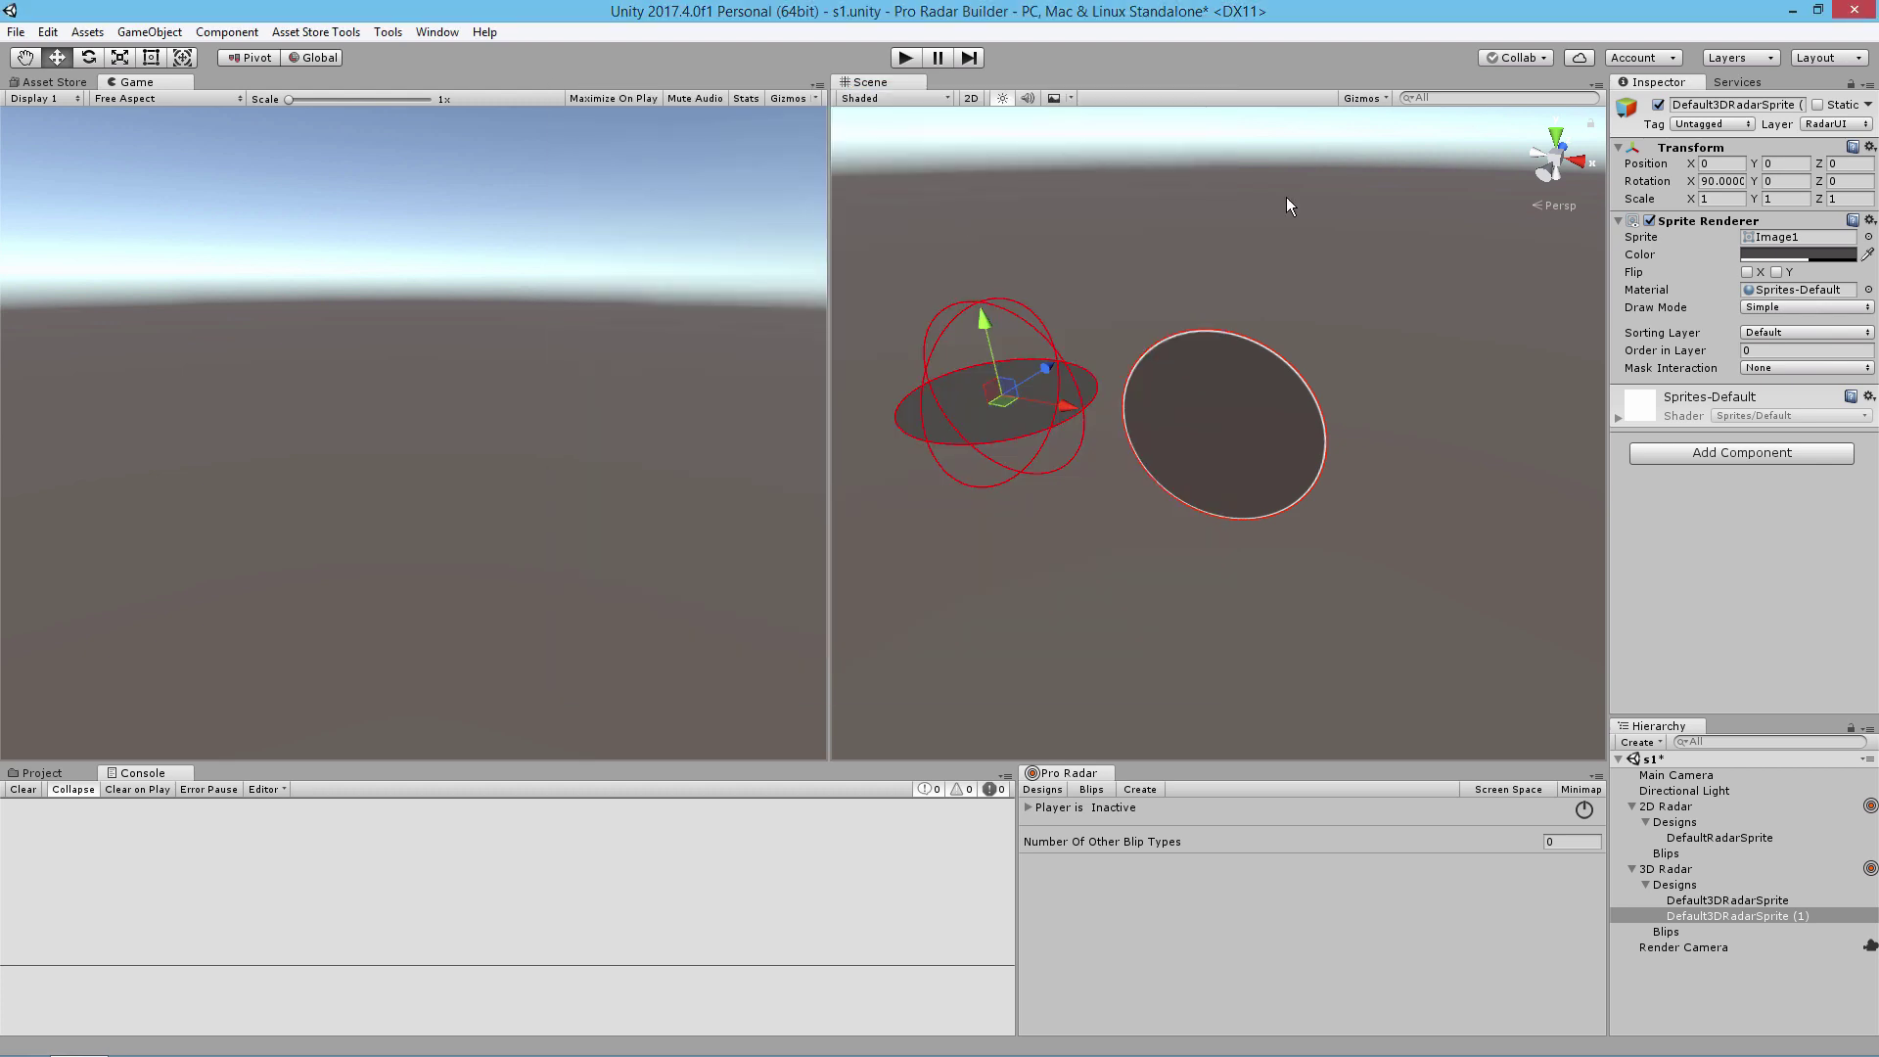
click(1867, 237)
scroll(824, 382, down, 6)
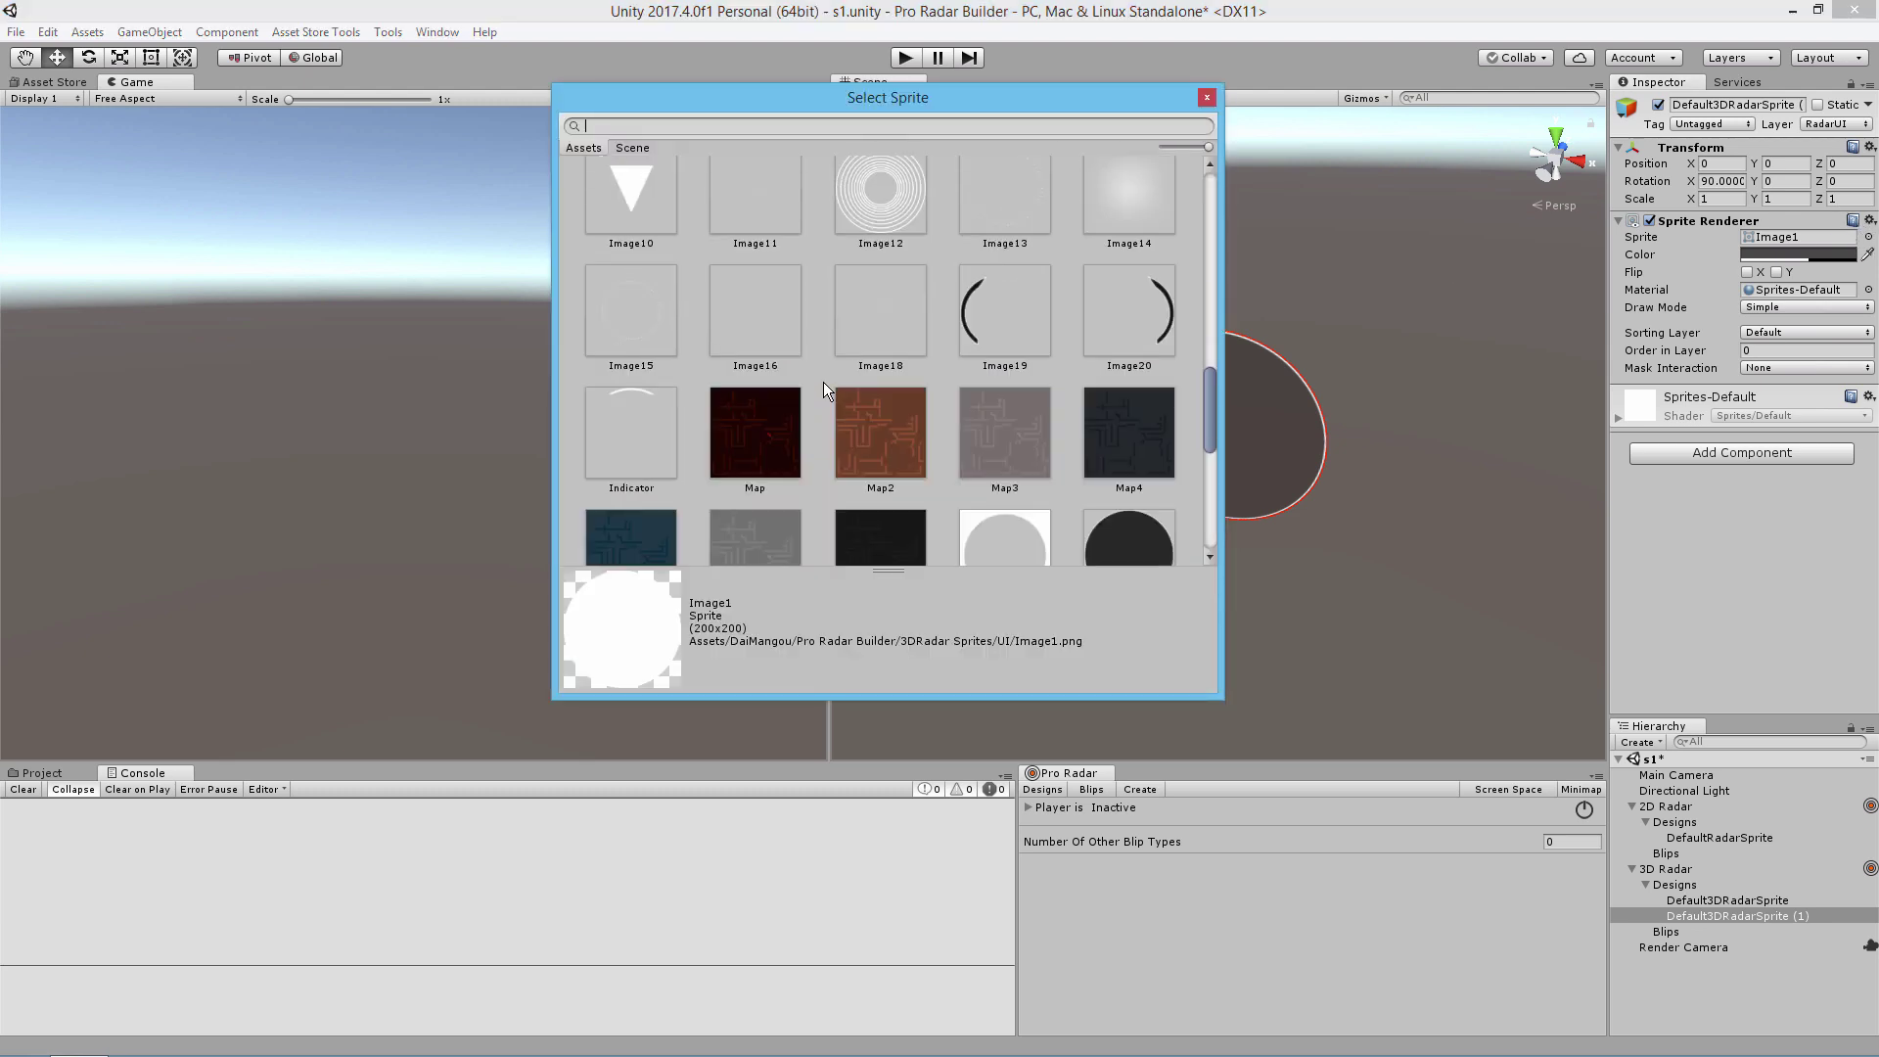
scroll(822, 386, down, 3)
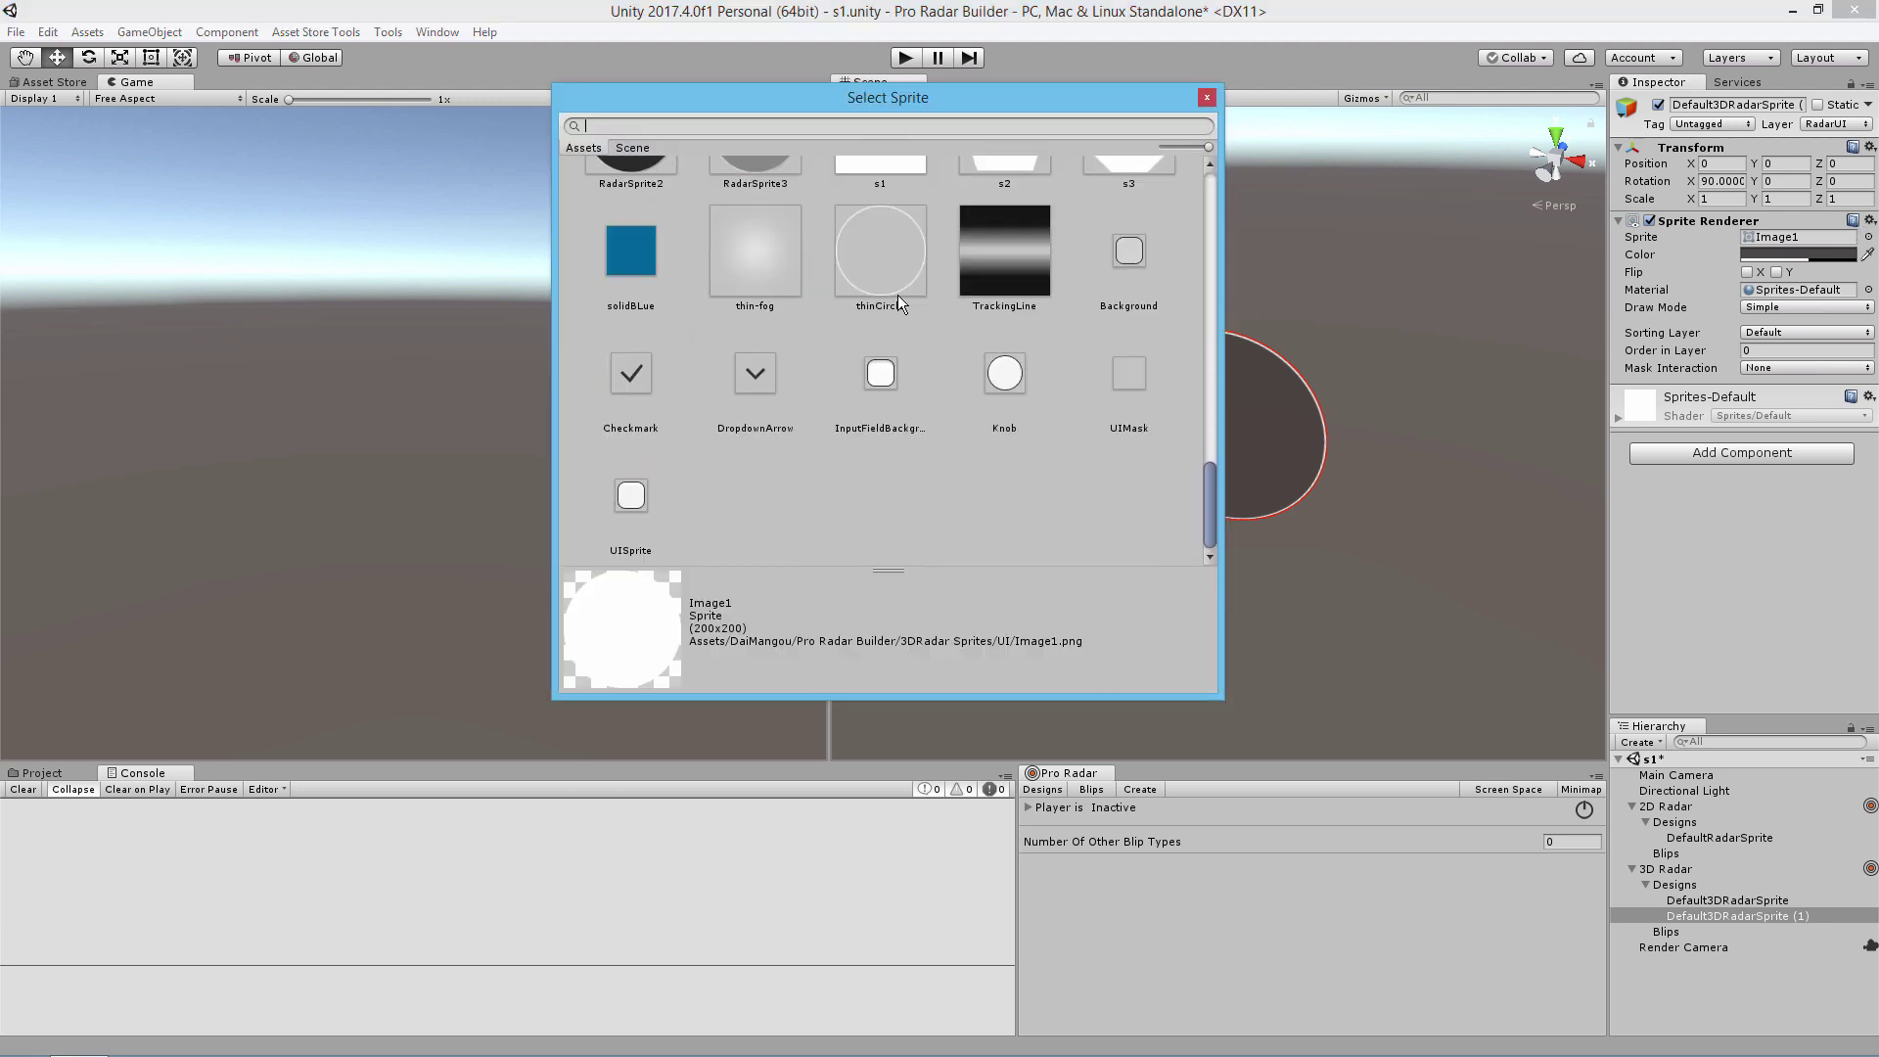
click(896, 296)
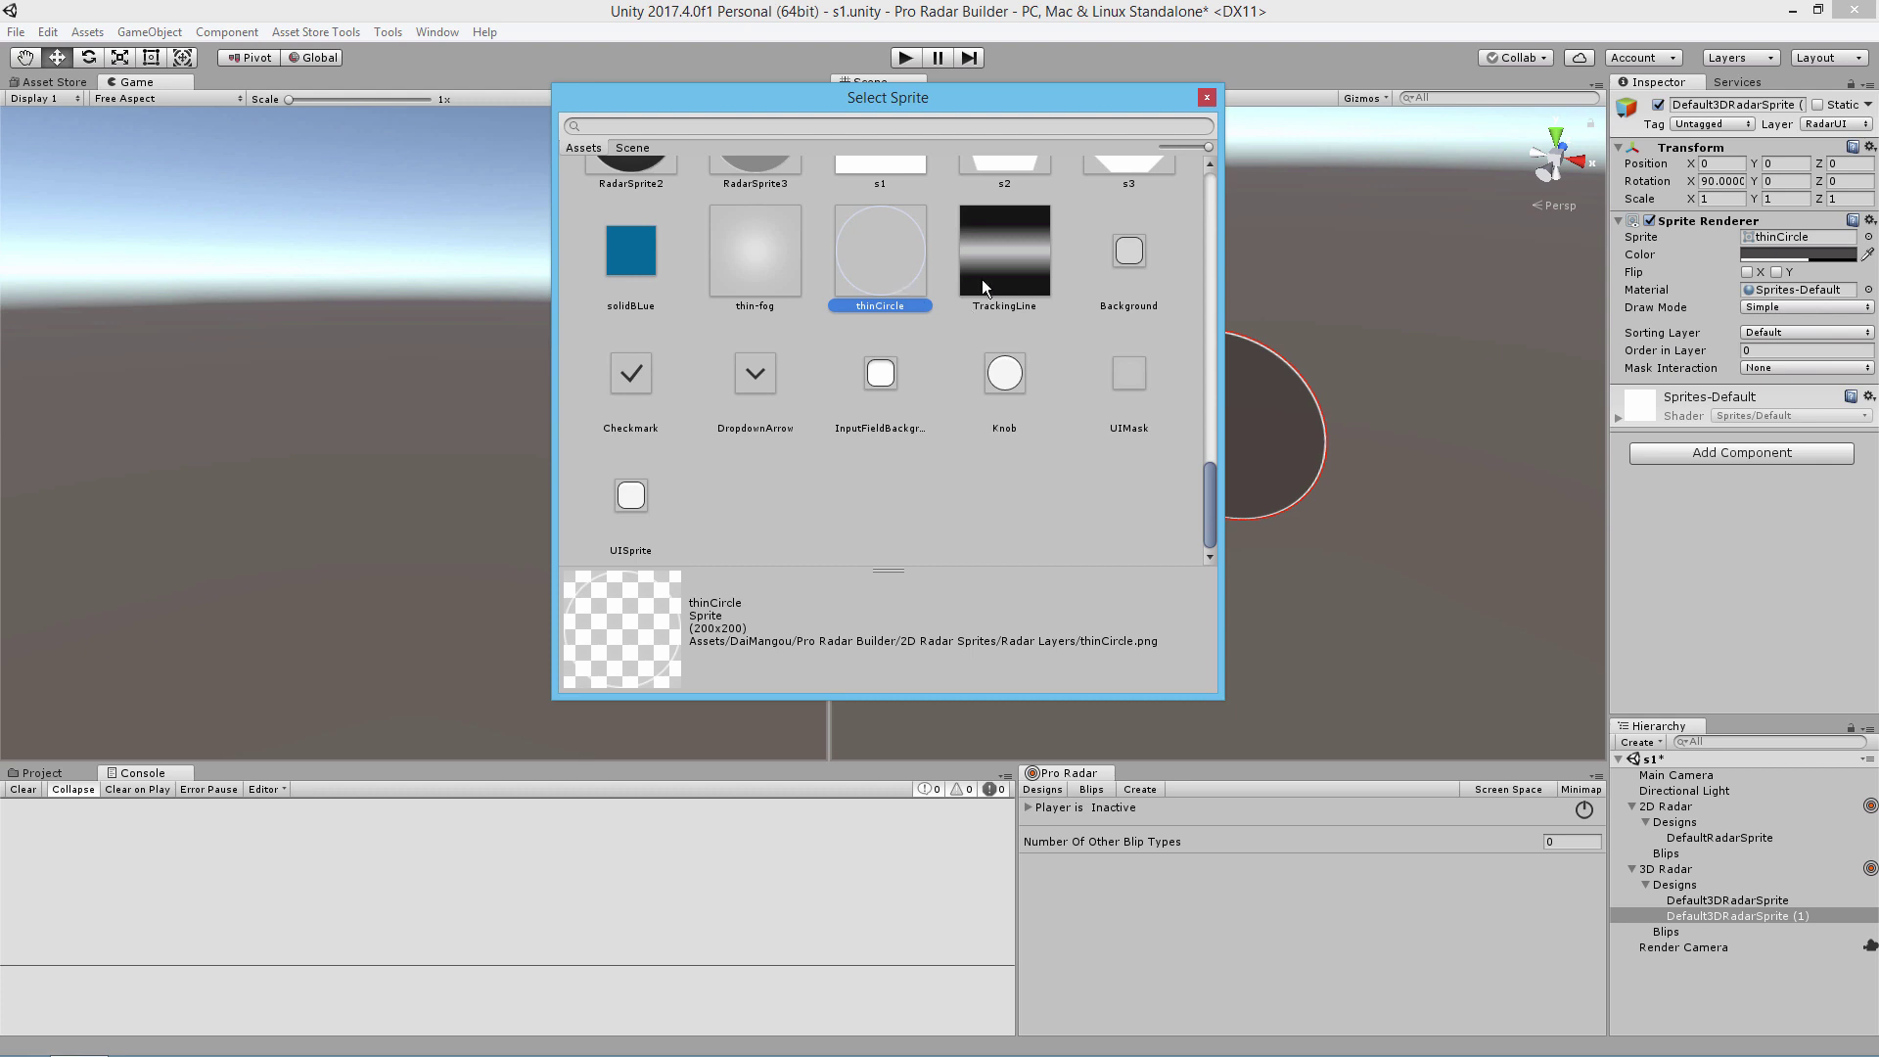
click(1758, 536)
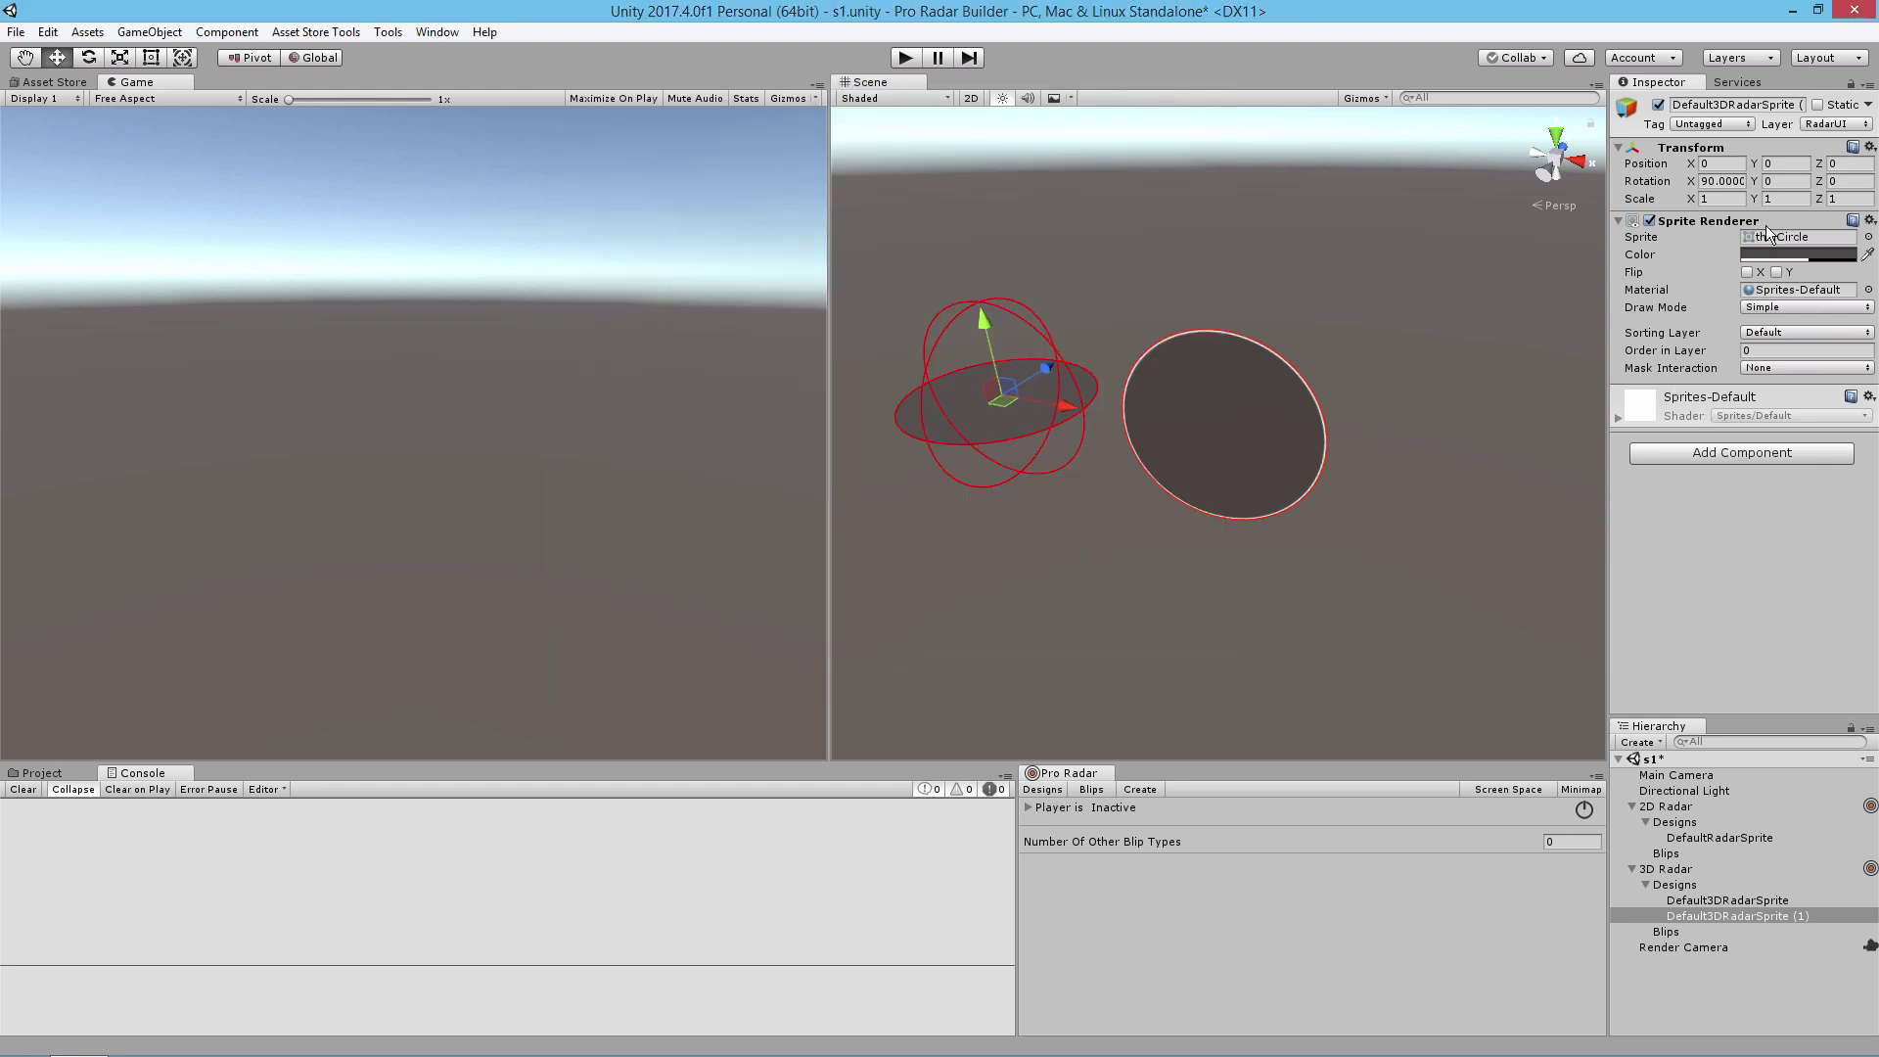
Step: Tint the thinCircle ring light blue (00B0F895)
click(1753, 254)
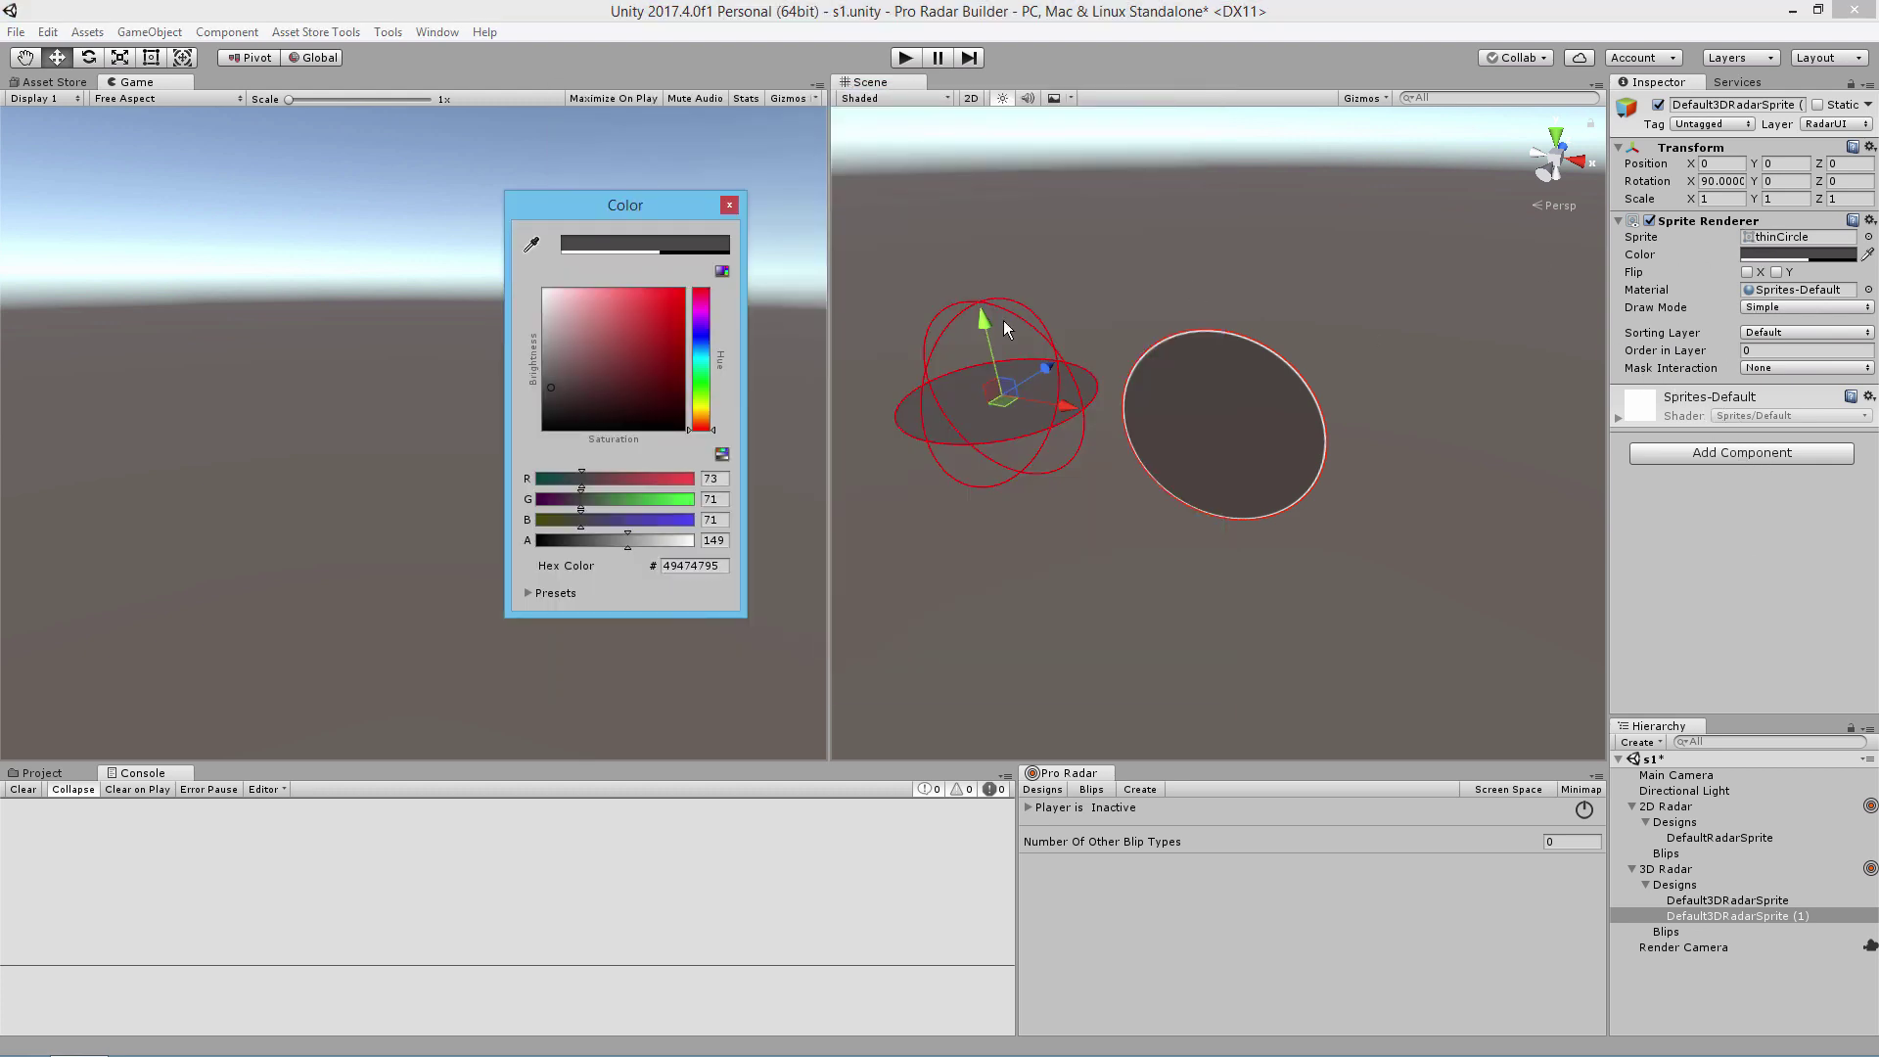
click(698, 355)
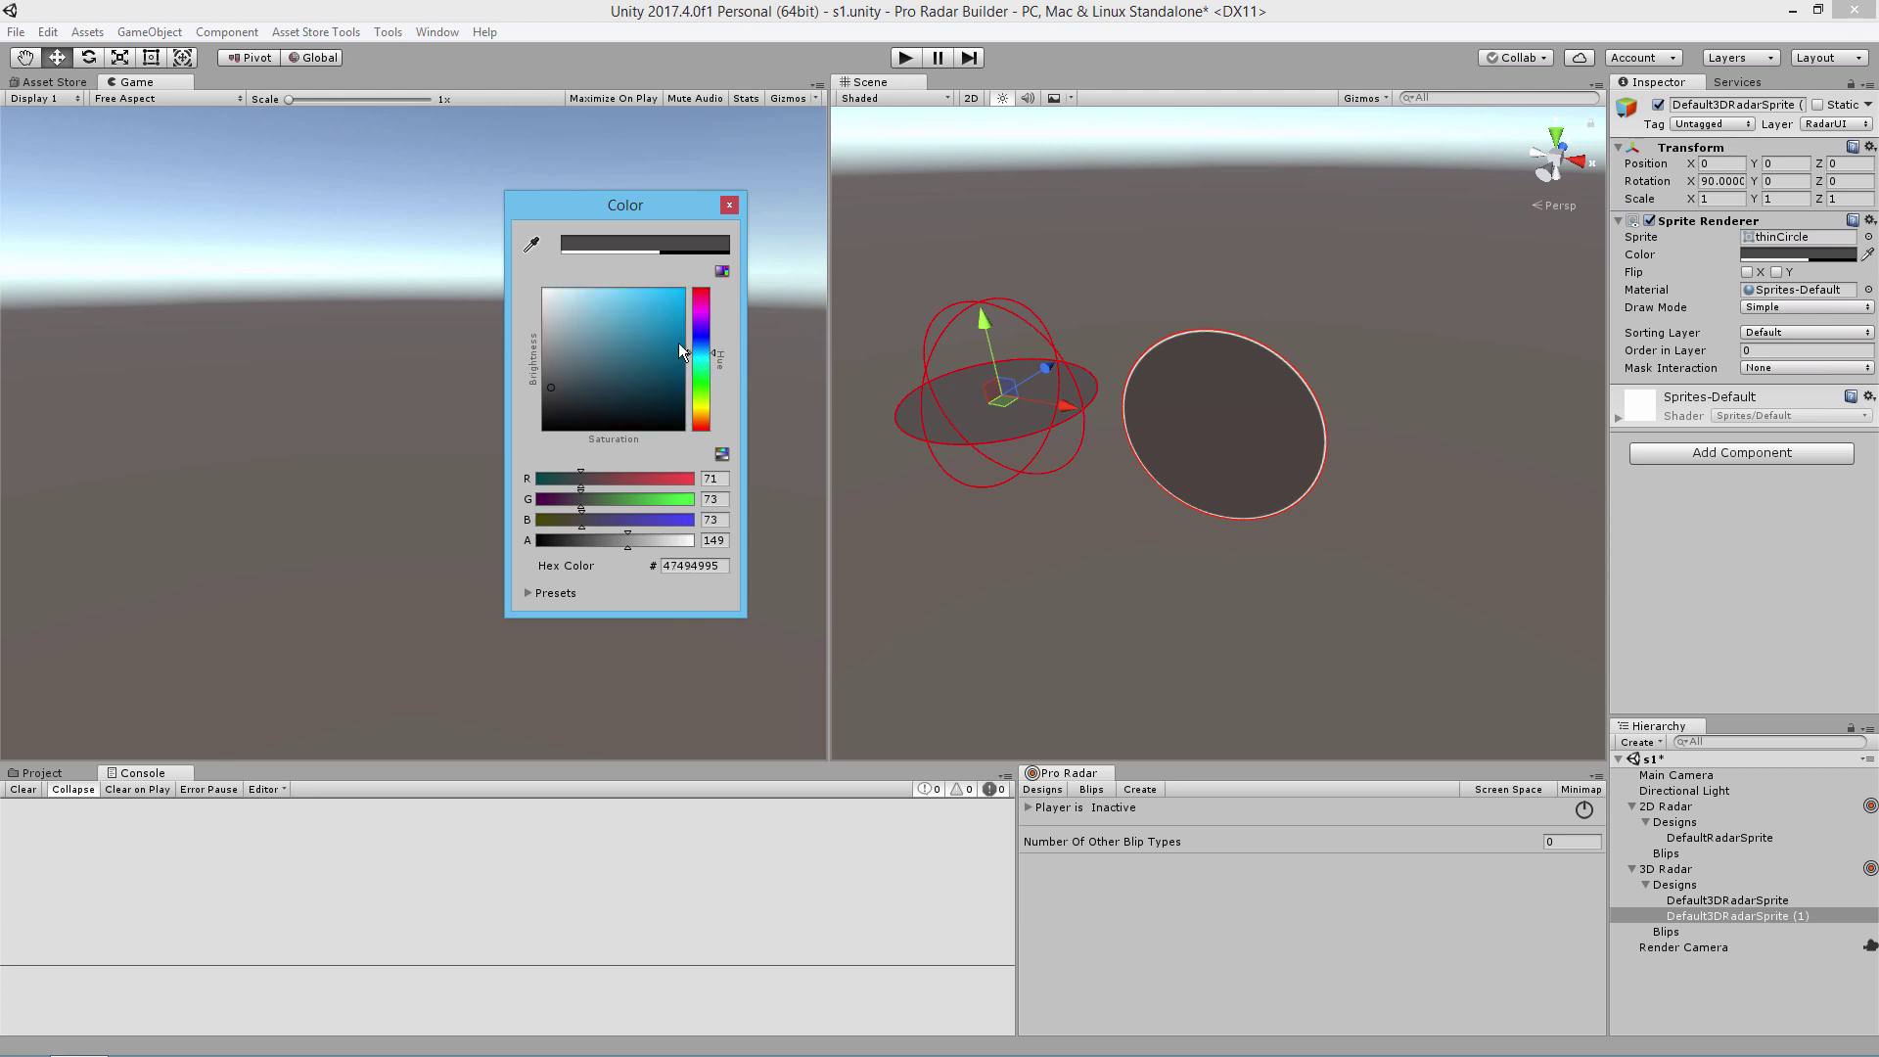
drag(666, 311, 682, 296)
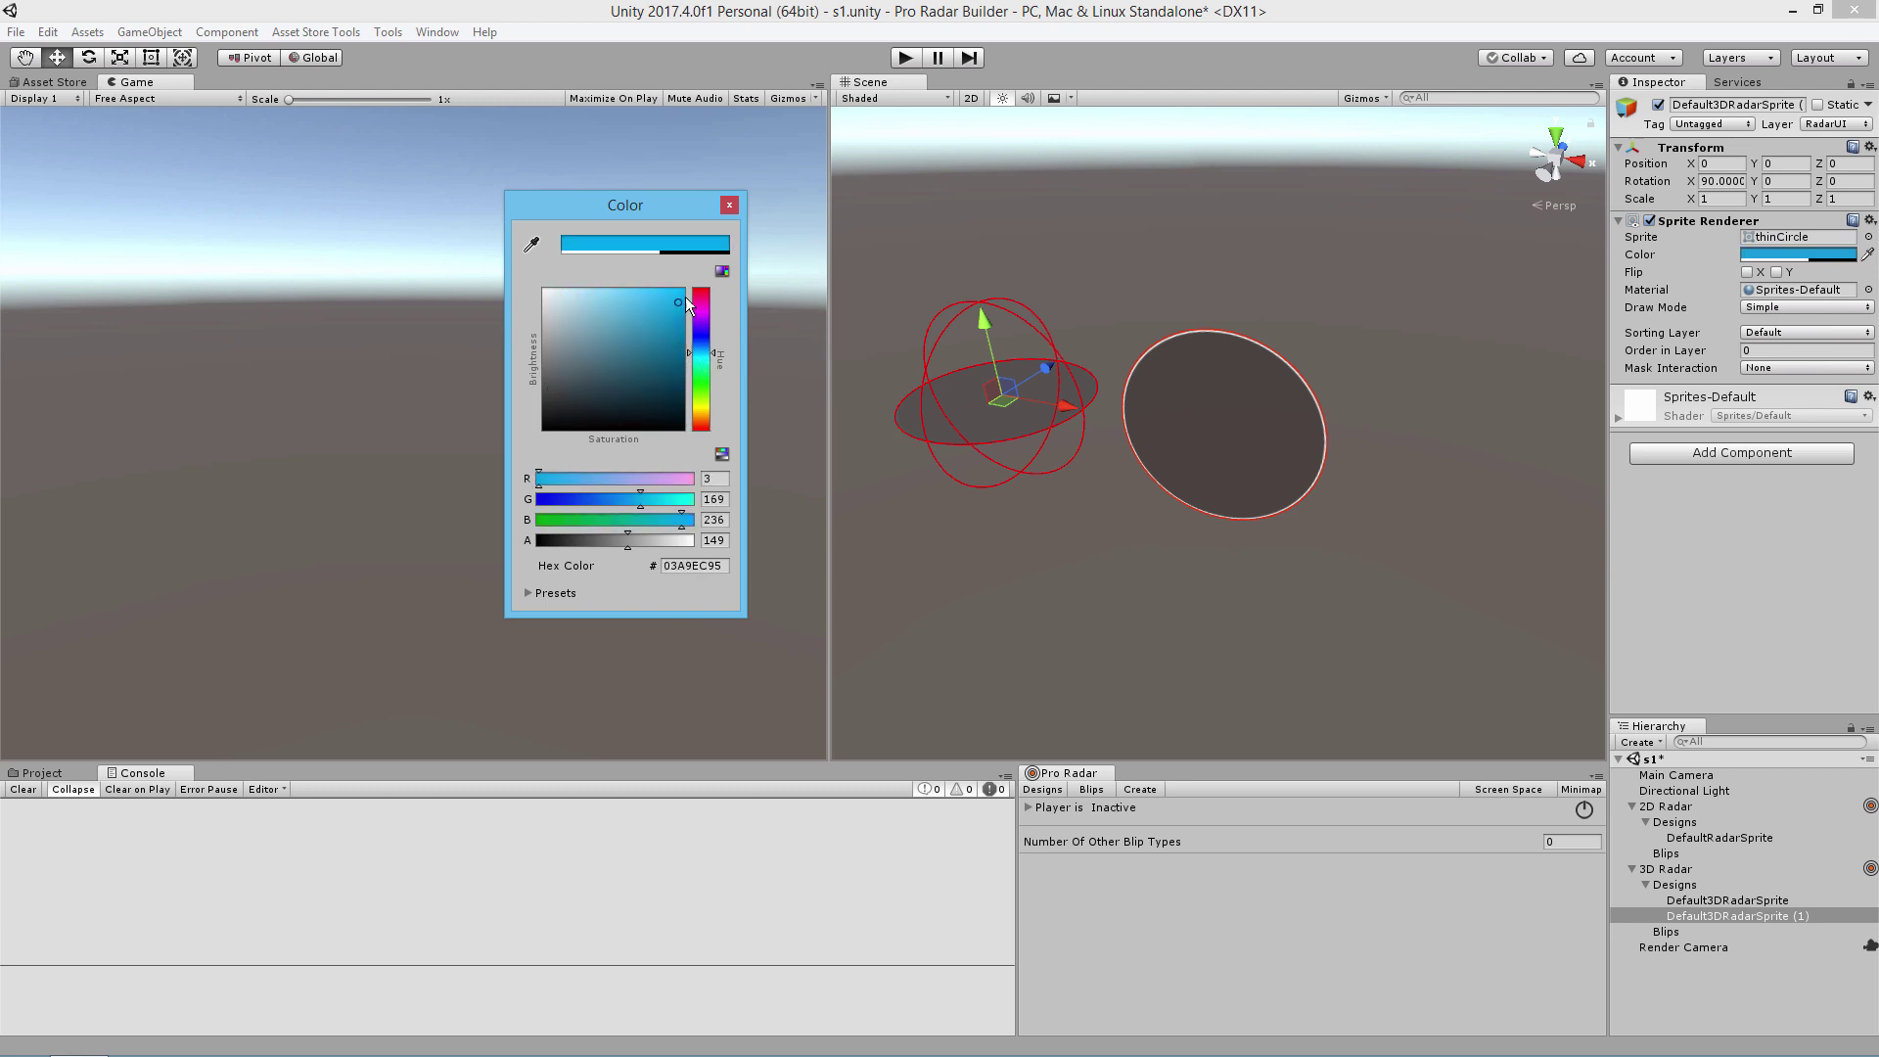
click(728, 205)
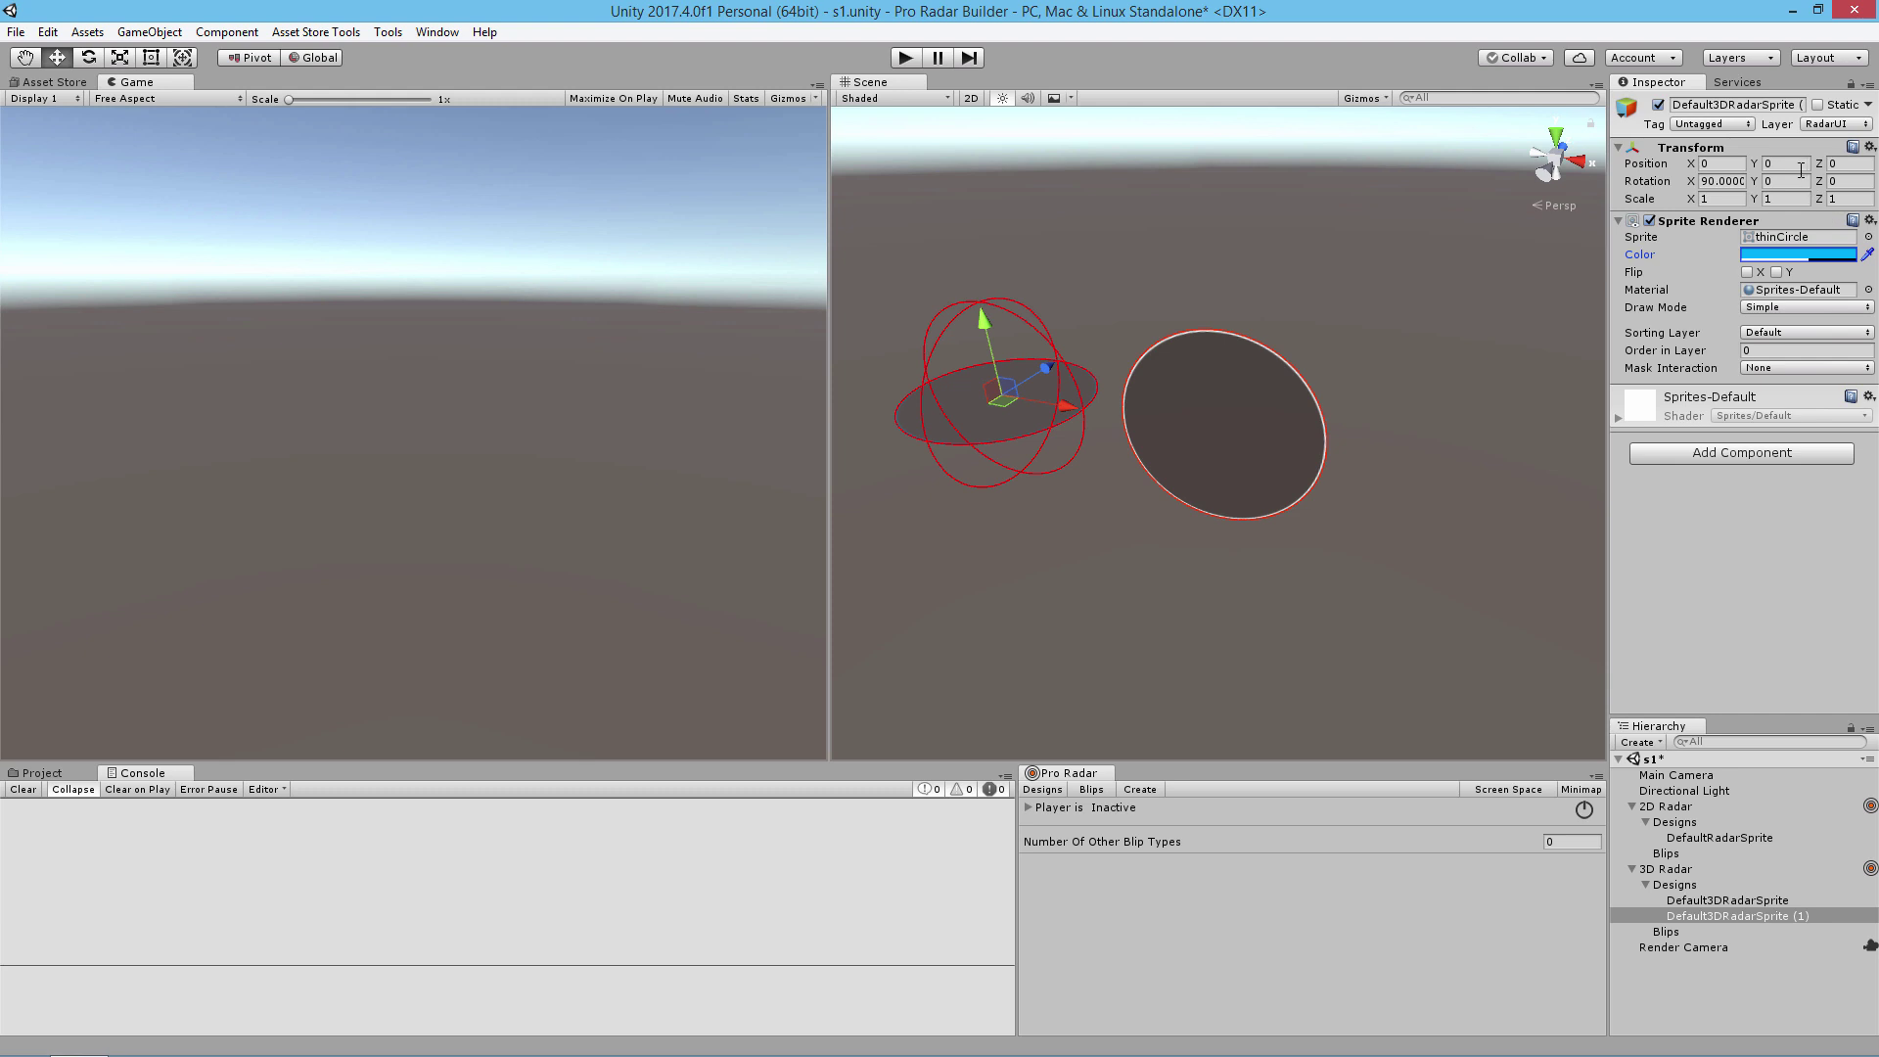
Step: Set Default3DRadarSprite (1) Transform Position Y to 0.01, then deselect
click(1795, 166)
text(0.01)
click(1260, 219)
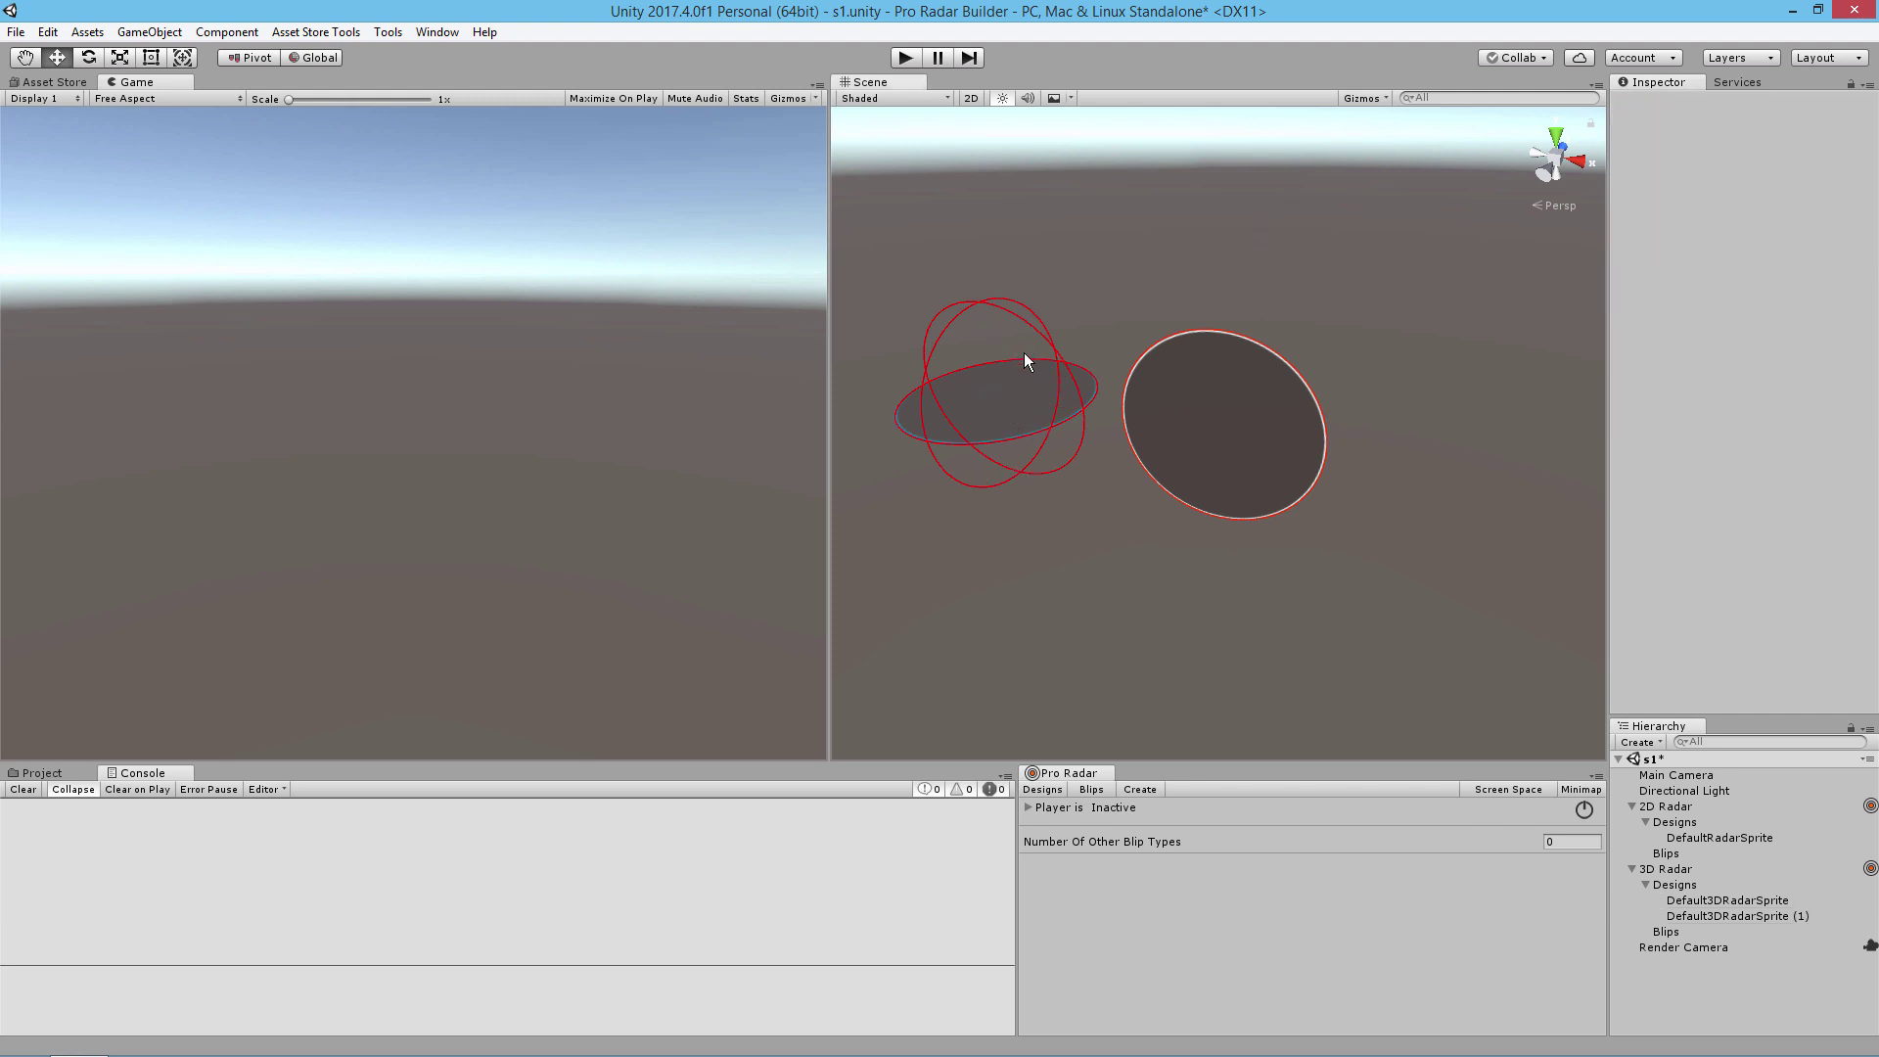
Step: Uncheck Visualize in the 2D Radar's Pro Radar Designs settings
click(1008, 395)
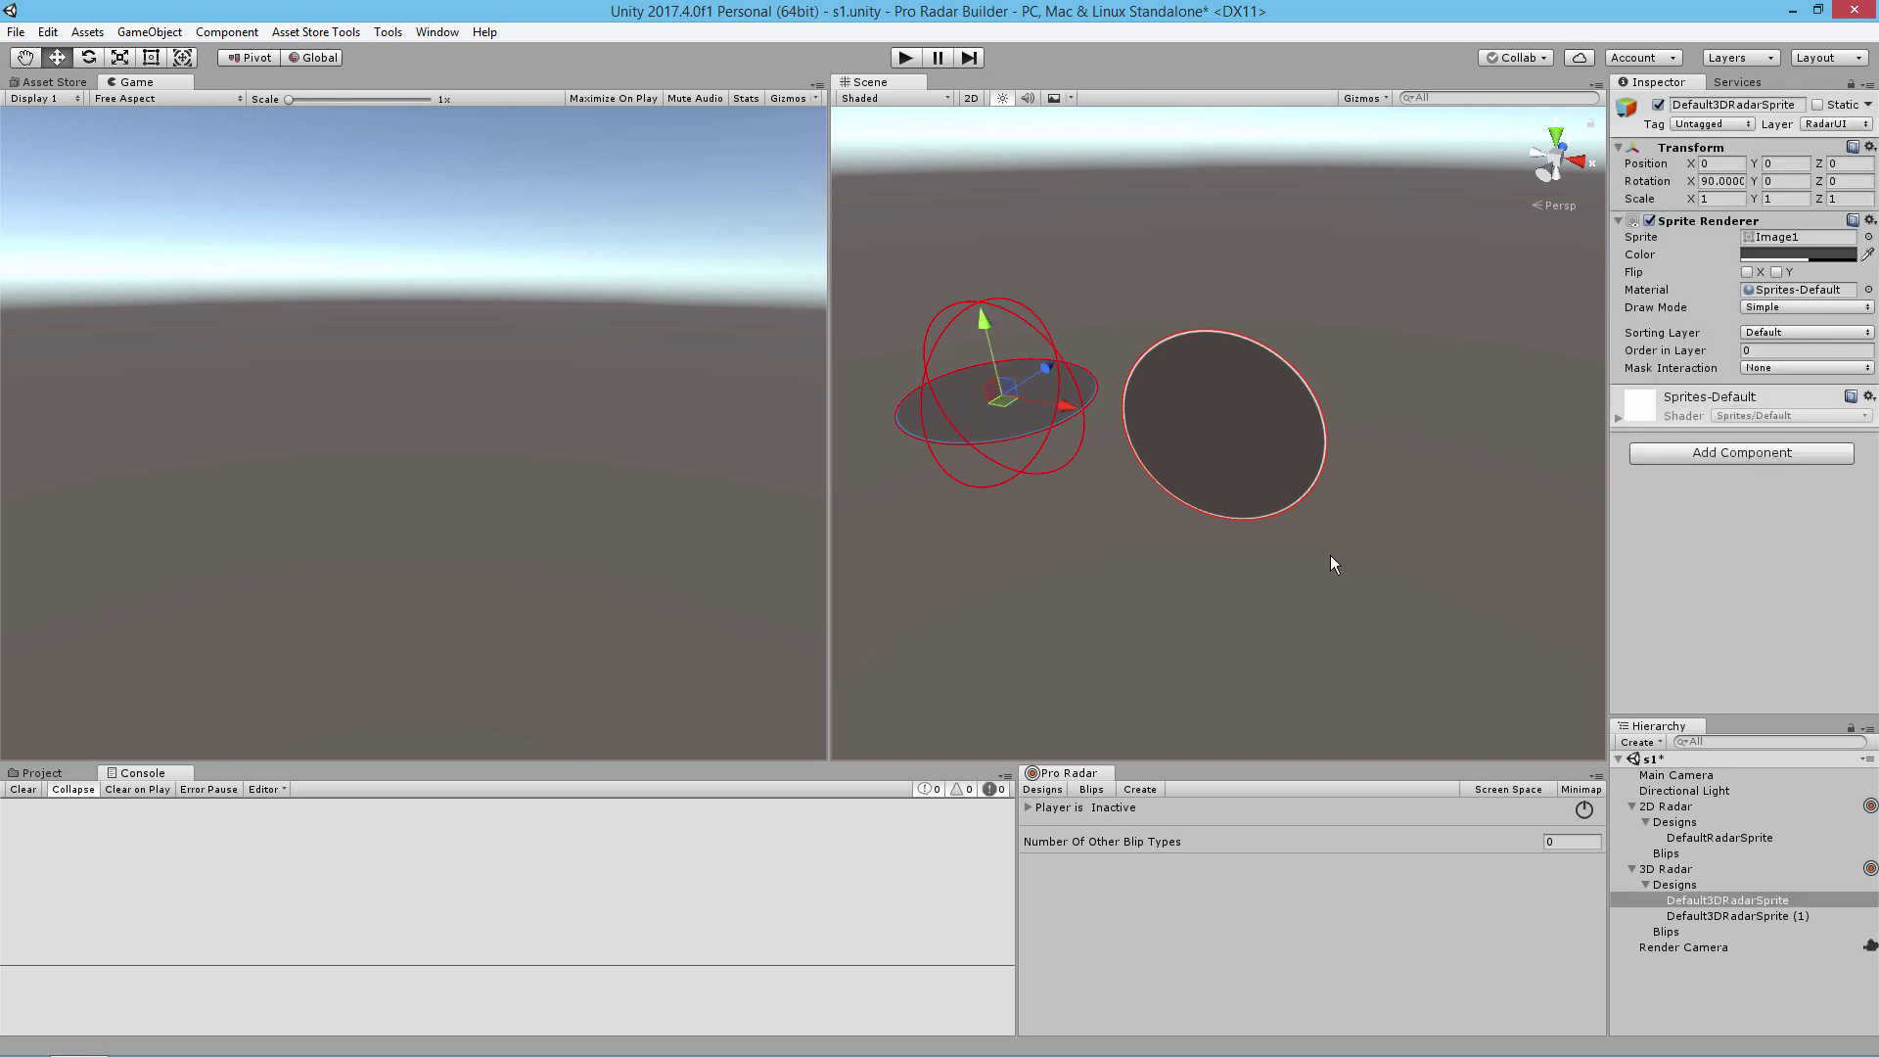
click(1399, 636)
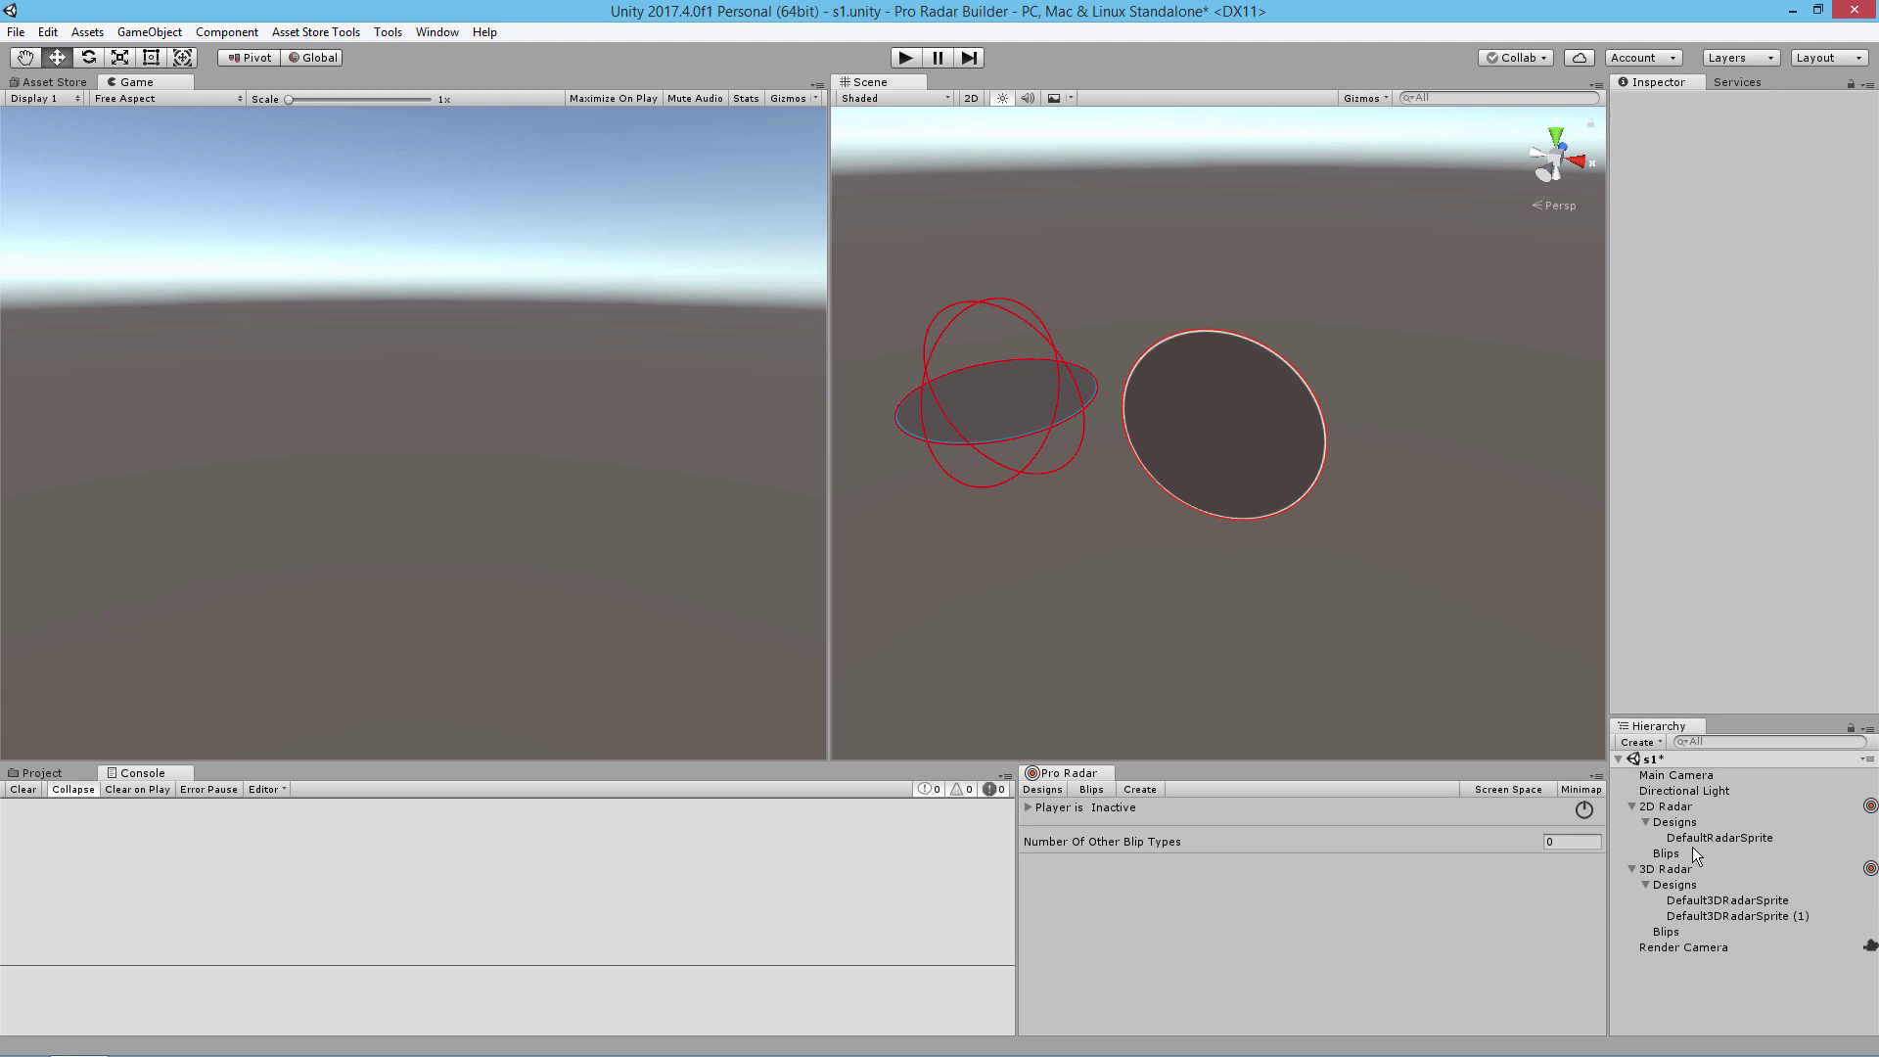
click(1648, 806)
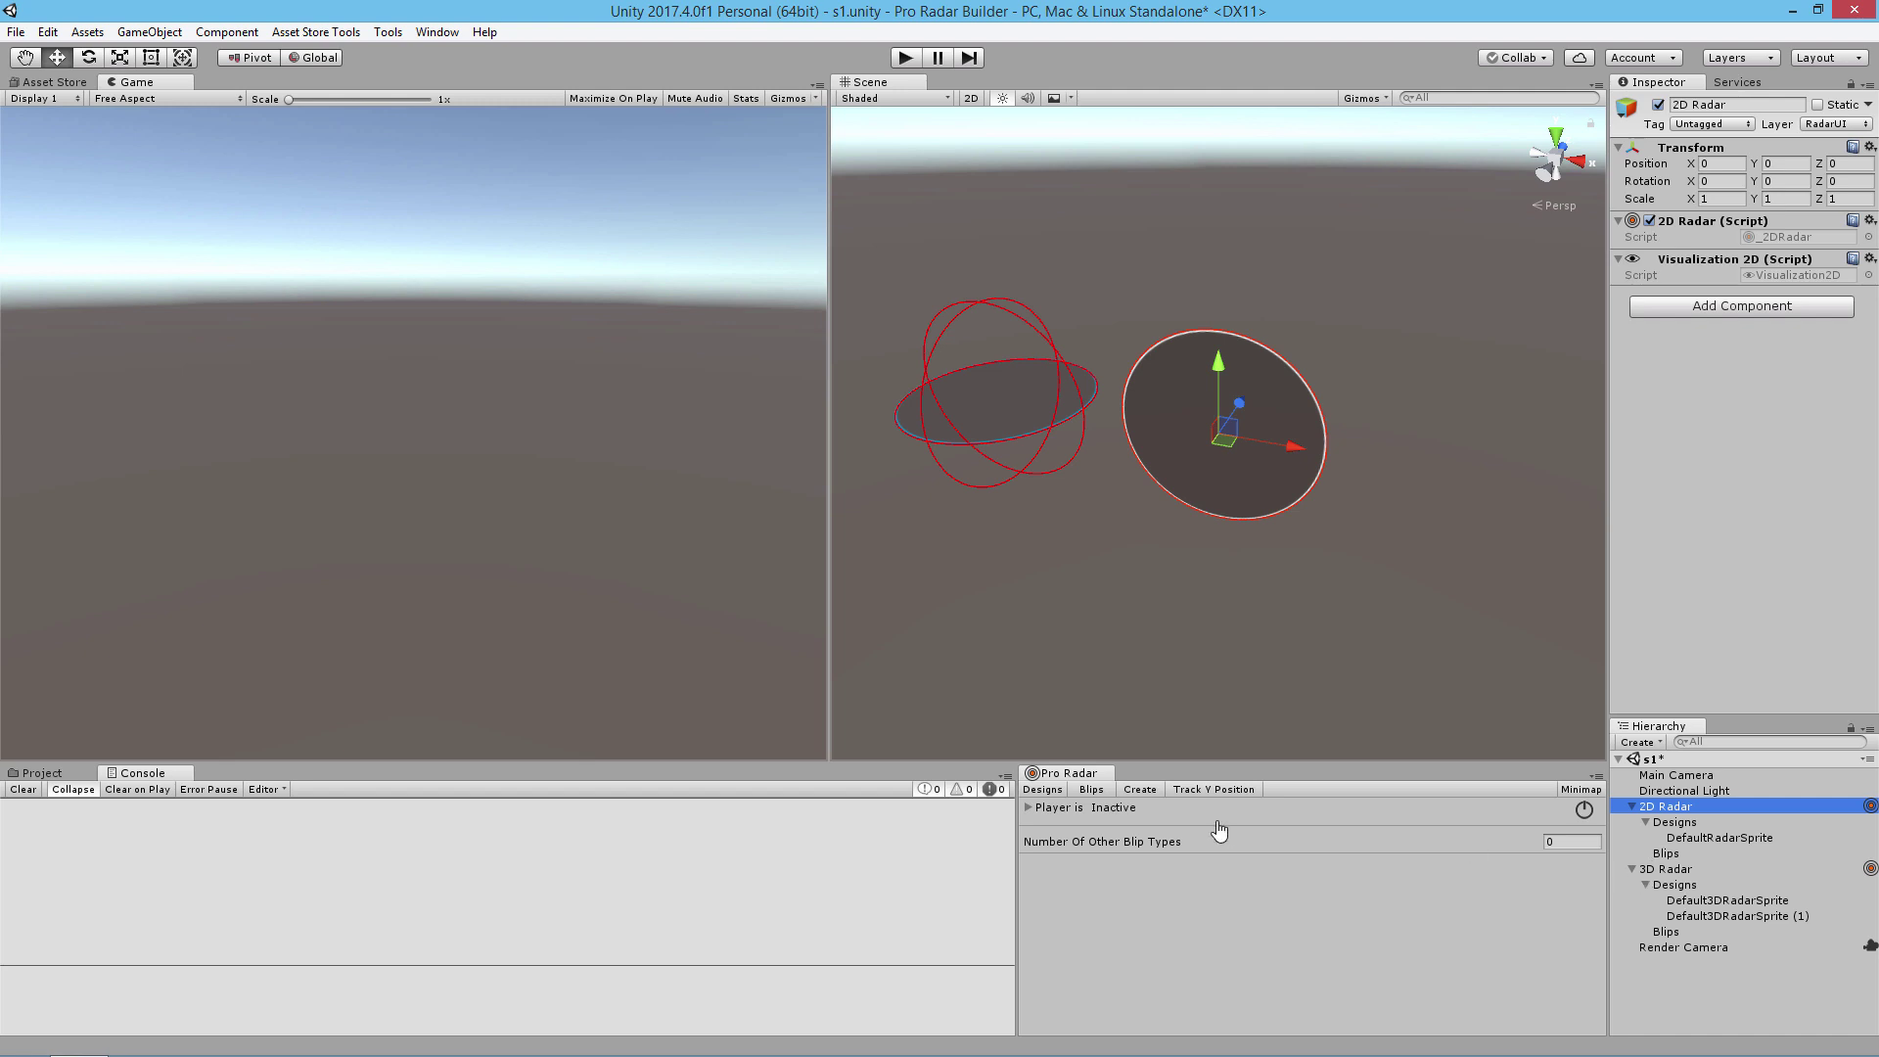
click(1047, 790)
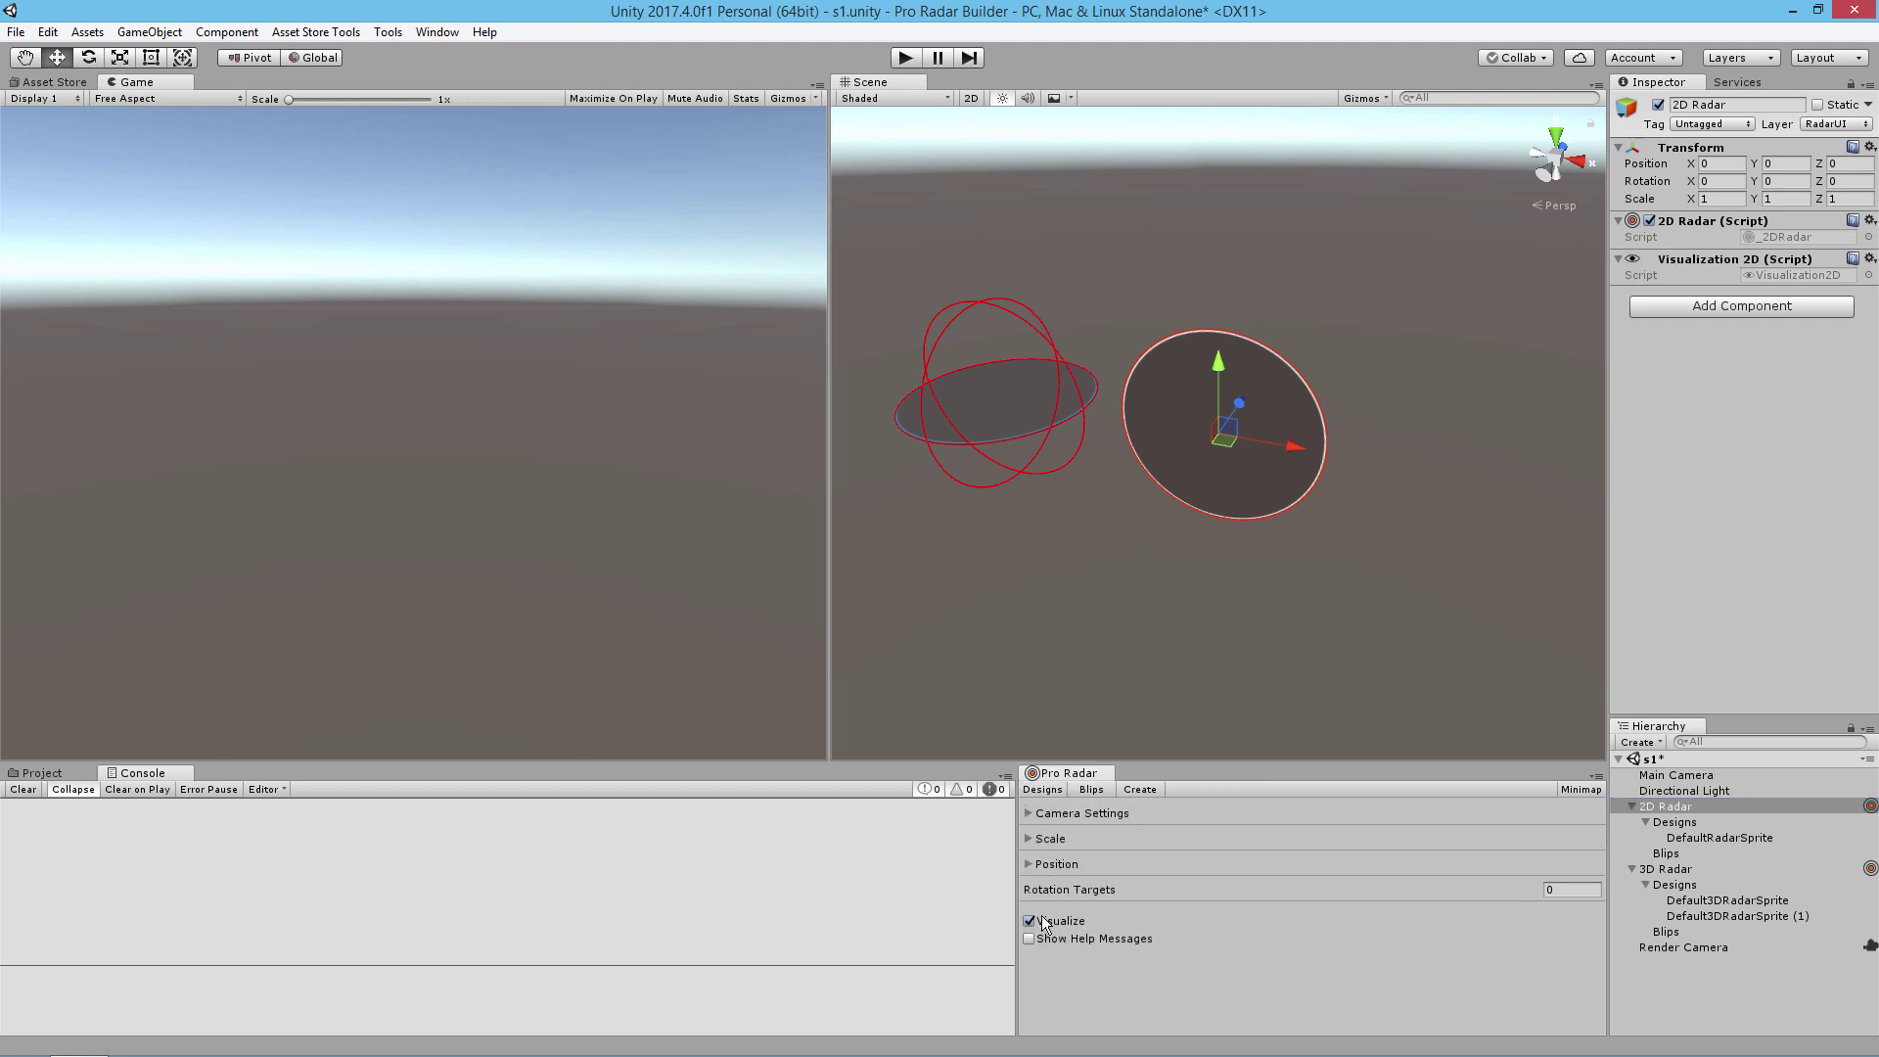
click(1029, 920)
Step: Uncheck Visualize on the 3D Radar and frame both radar discs in the Scene view
click(1659, 868)
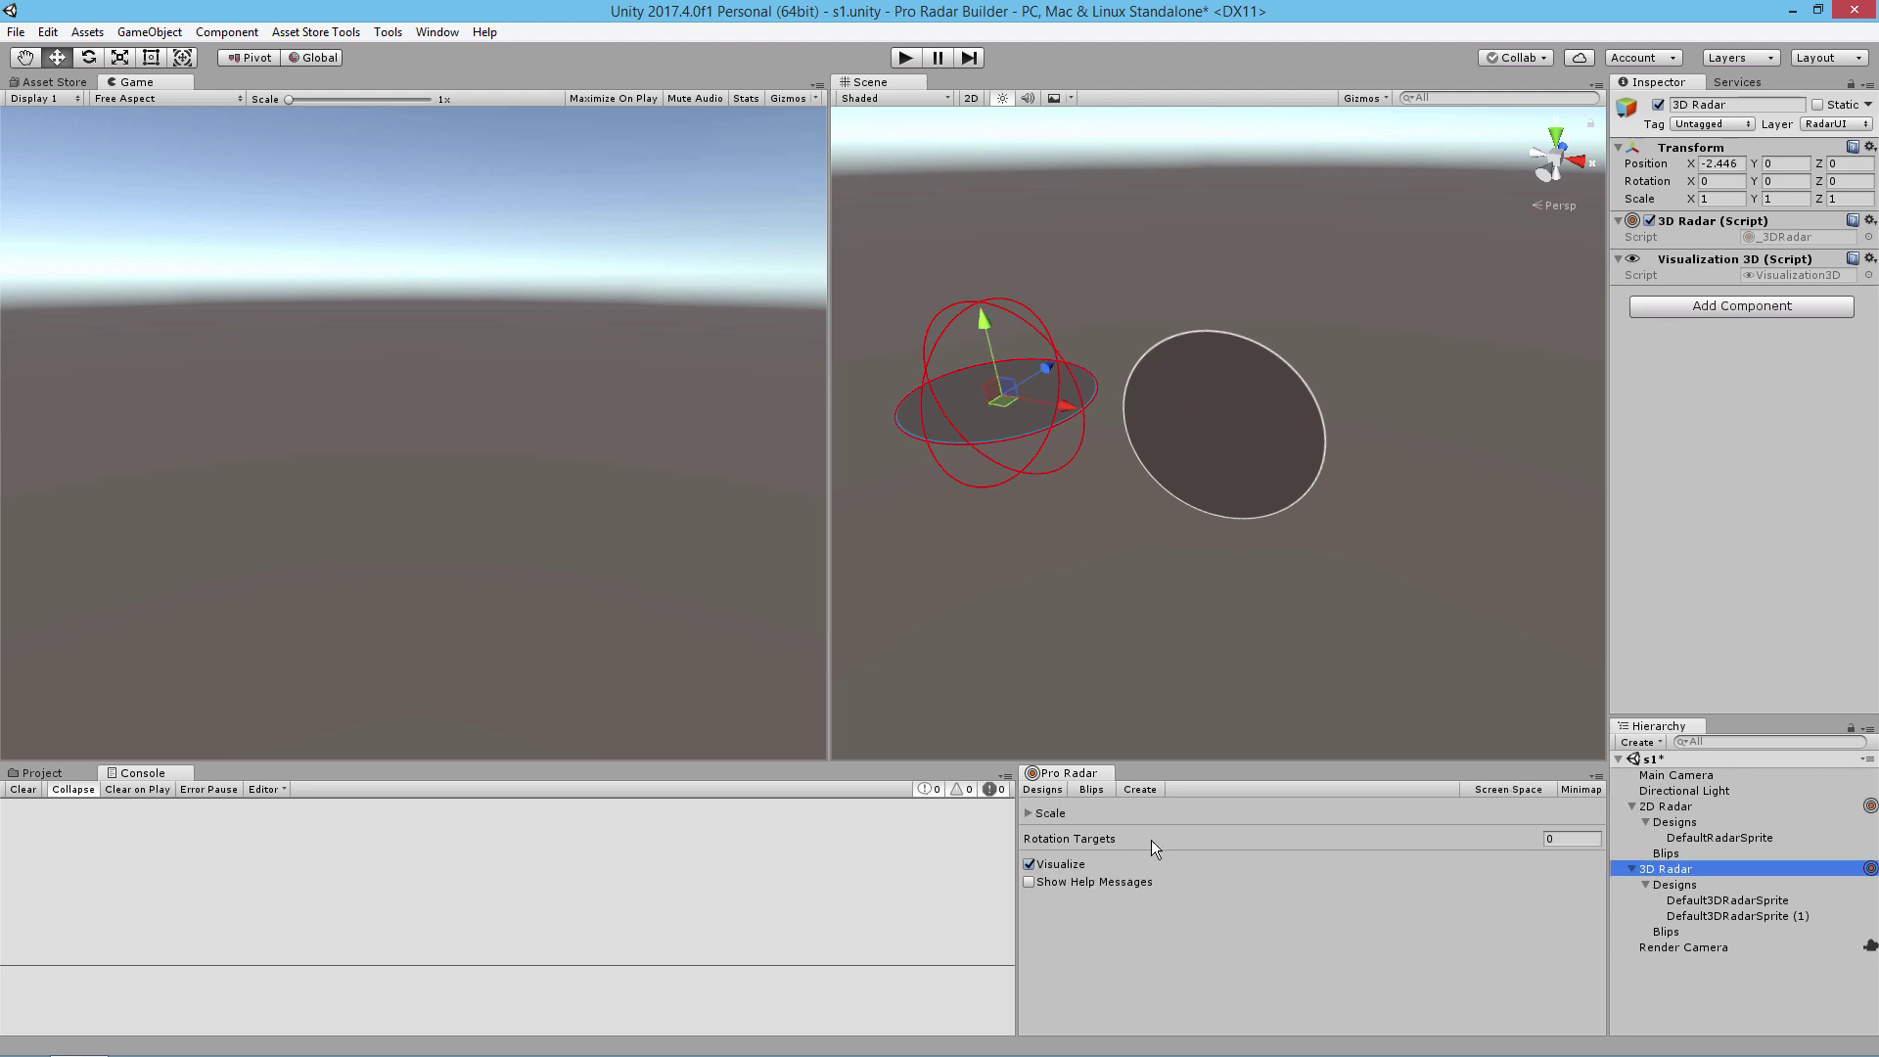
click(1028, 863)
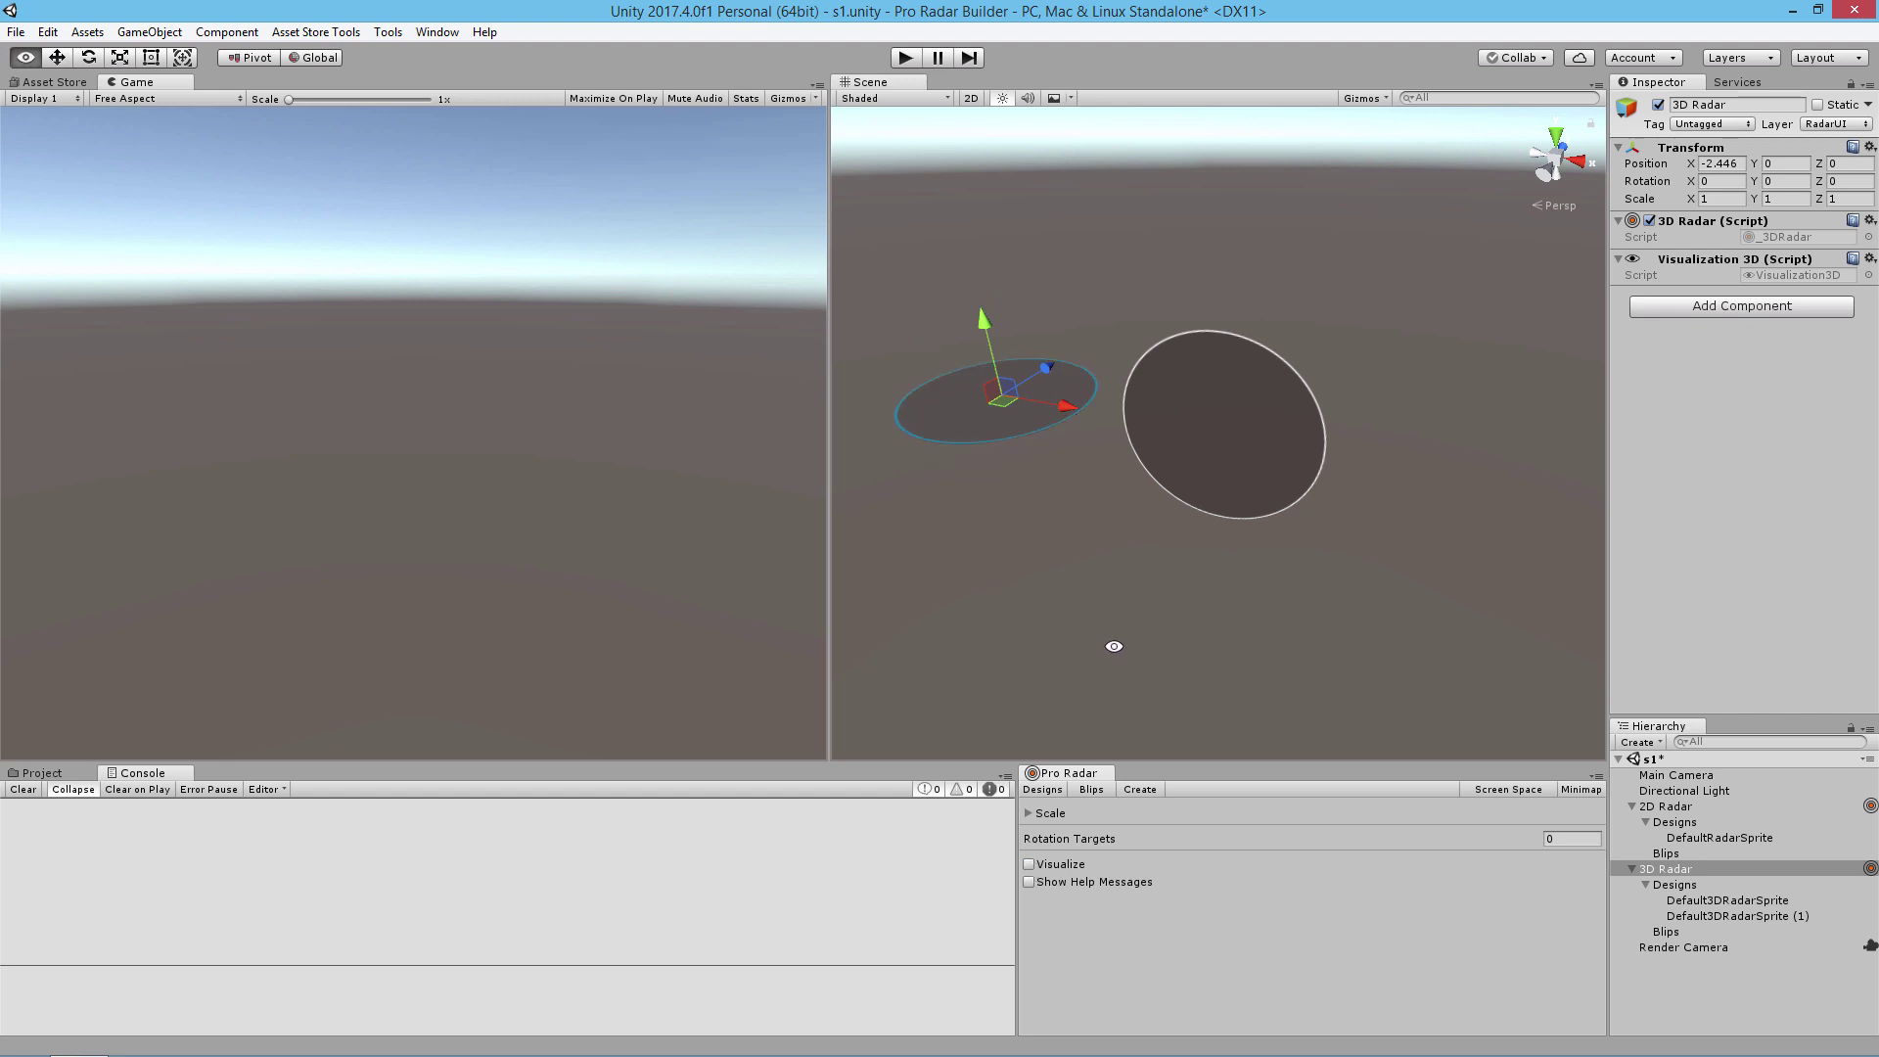
alt+drag(1115, 643, 1056, 411)
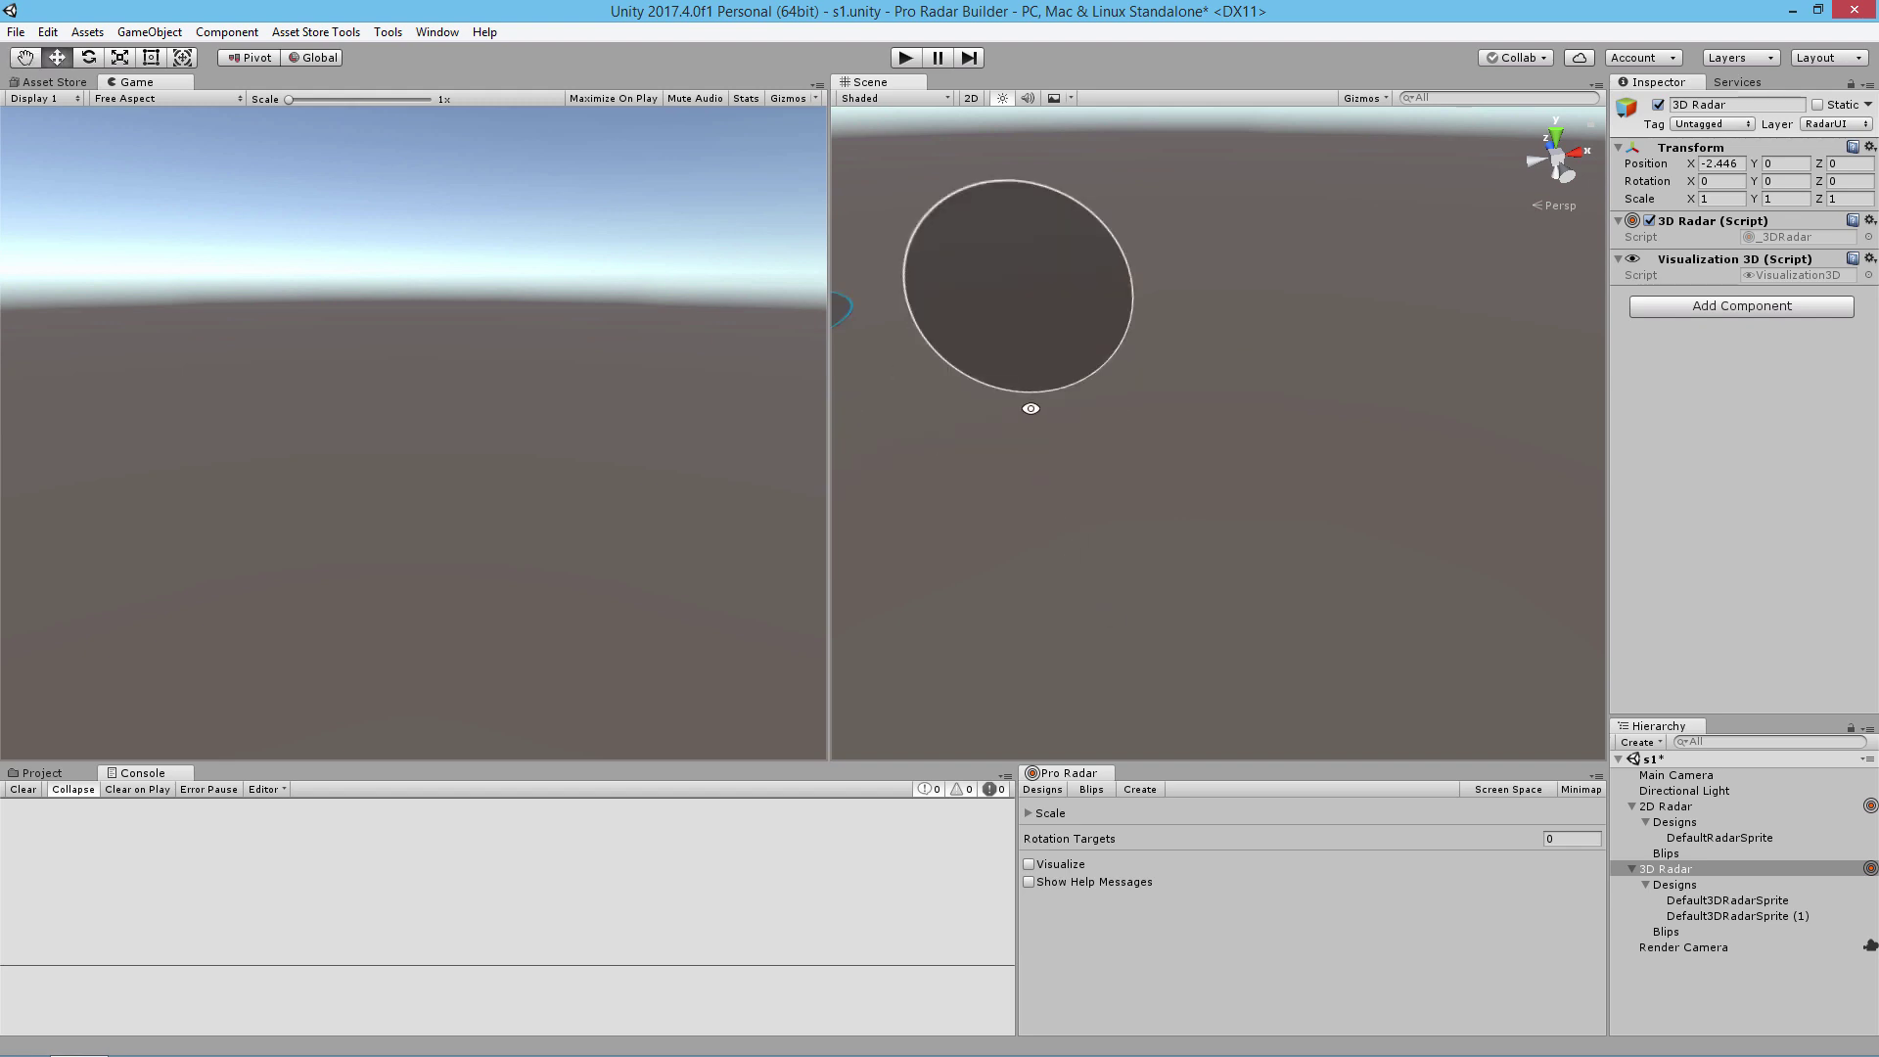
alt+click(1087, 463)
drag(1145, 528, 1406, 607)
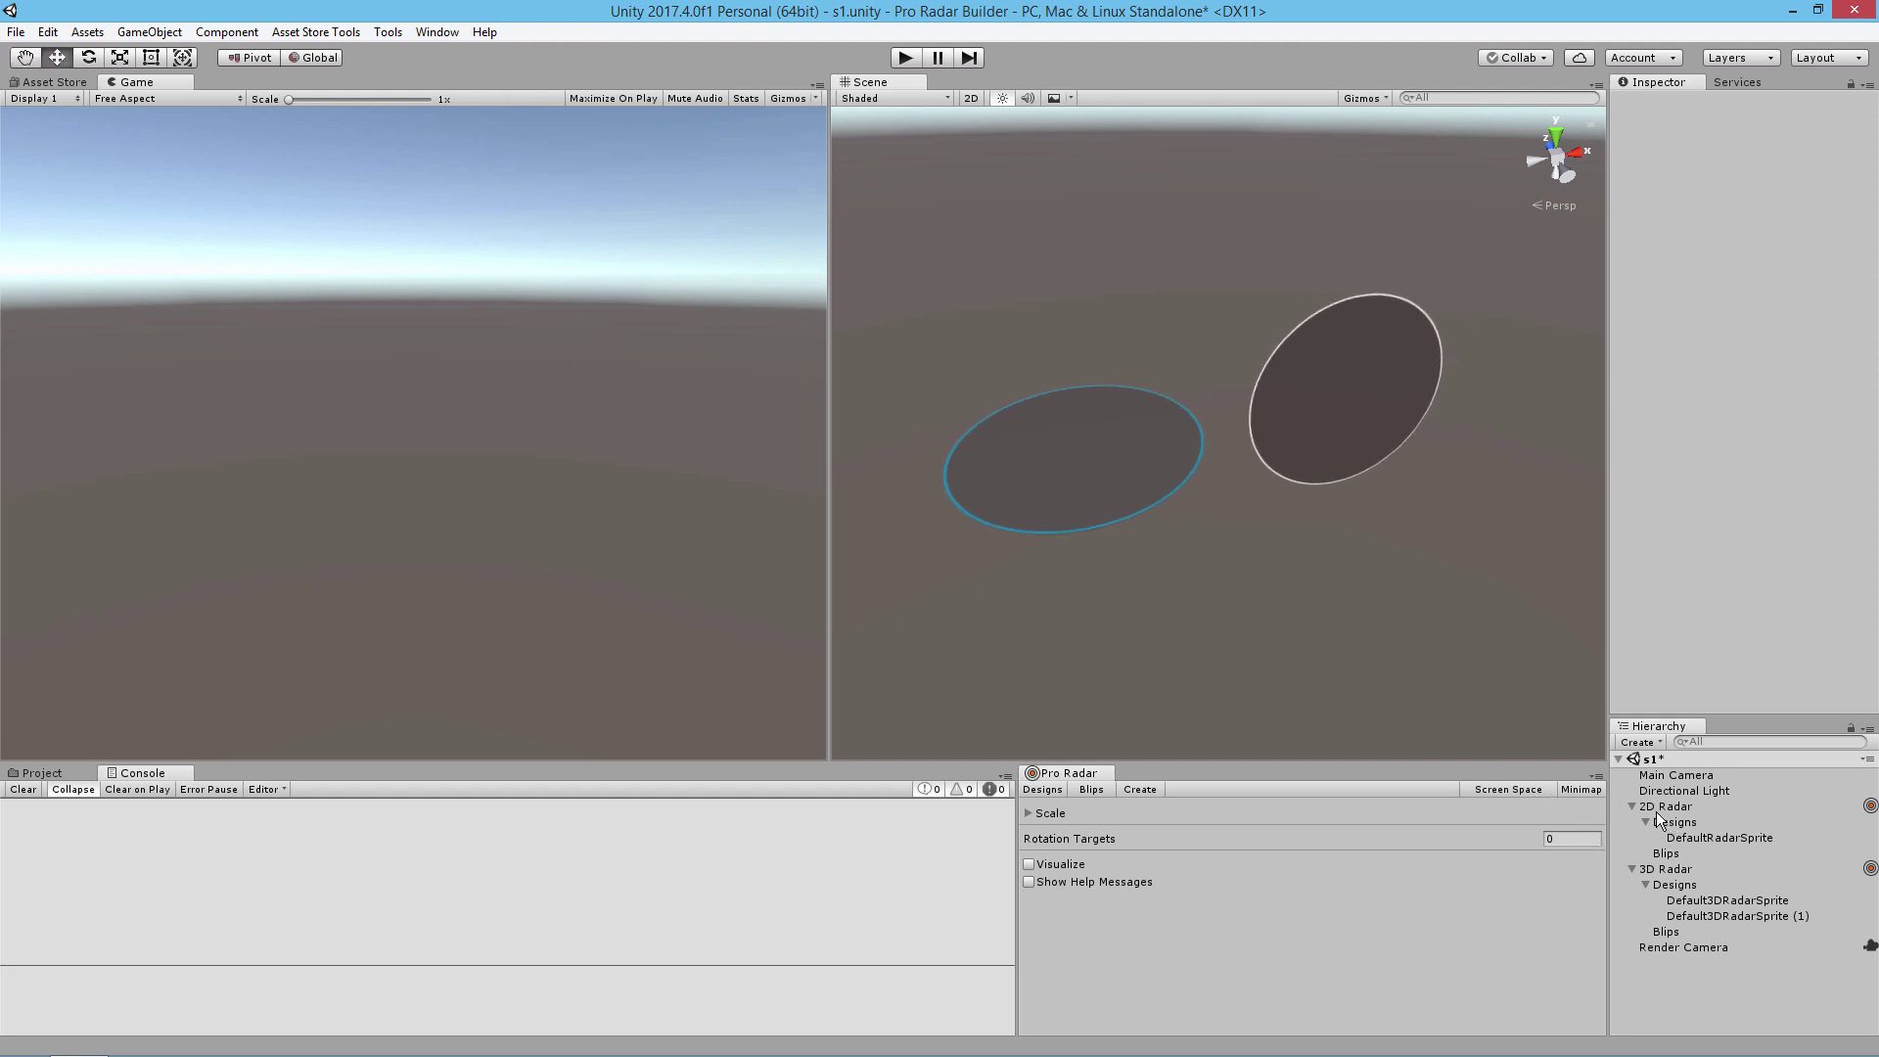
Step: Assign Render Camera to the 2D Radar's Rendering Camera field under Camera Settings
click(1630, 869)
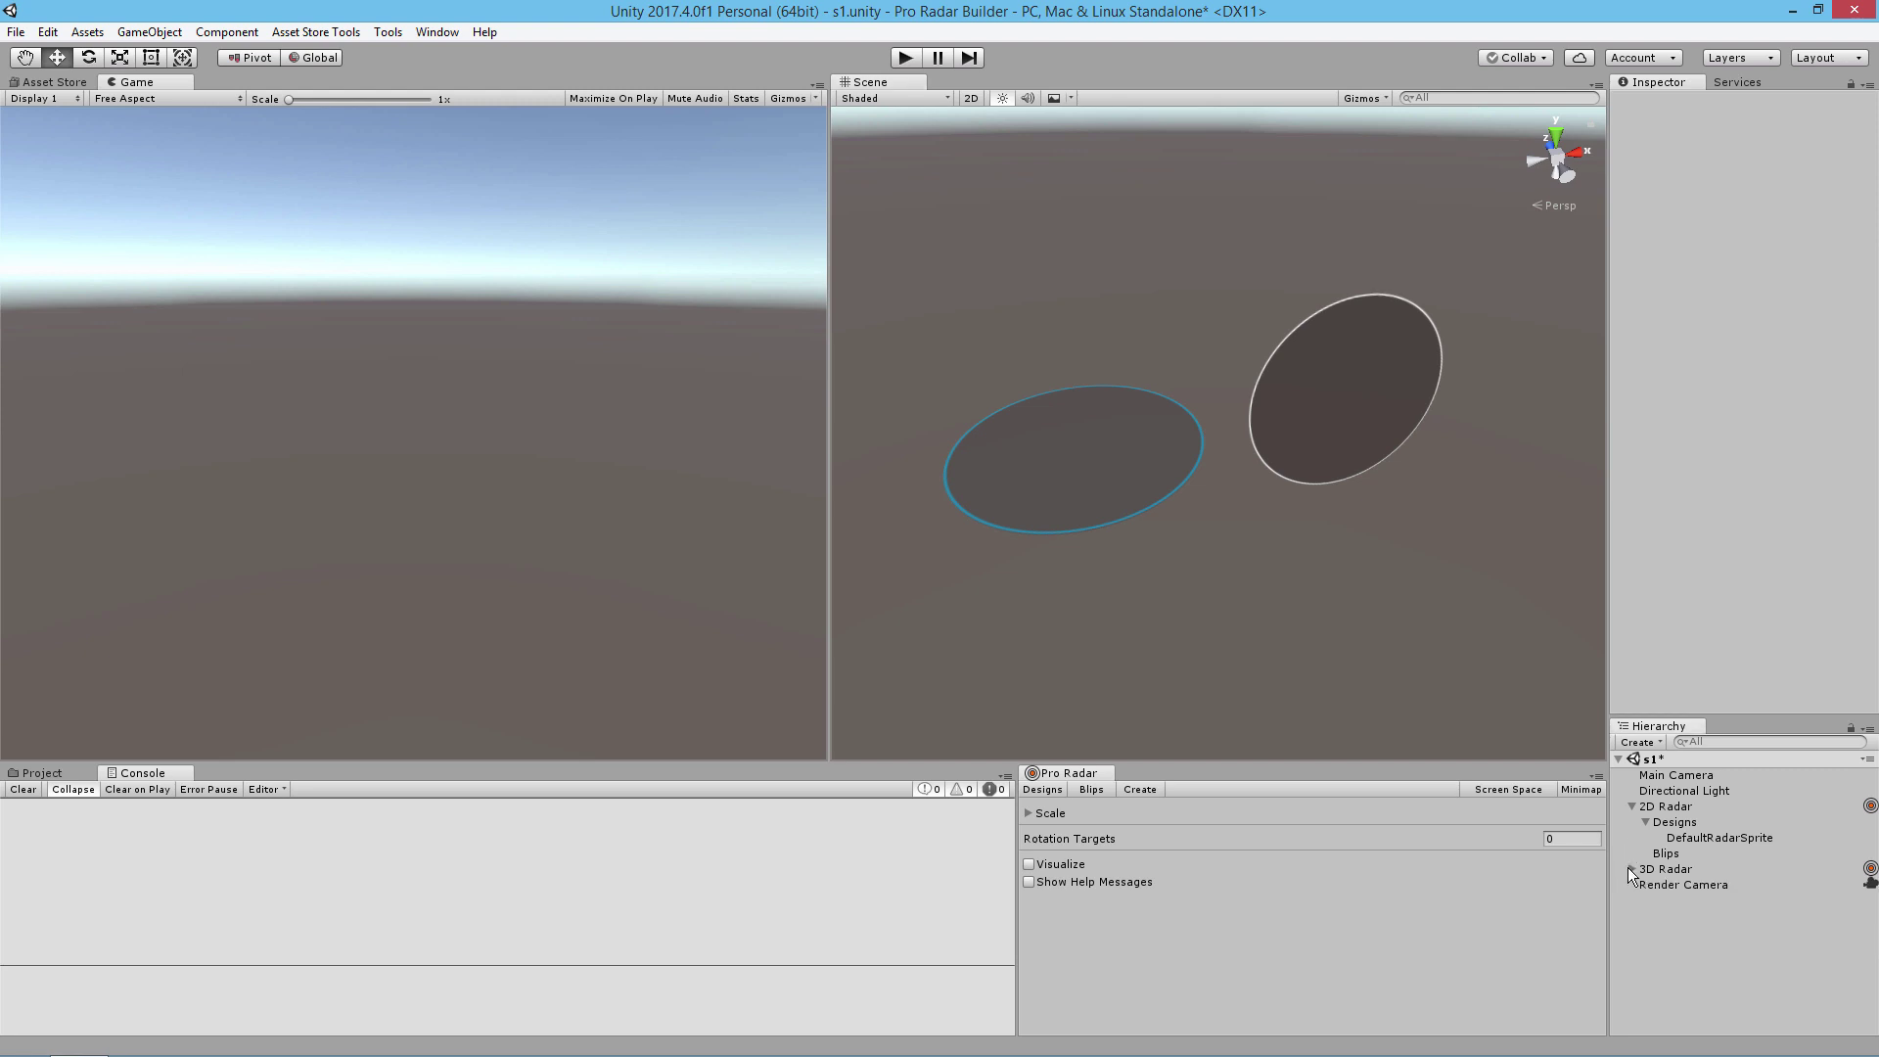
click(1660, 807)
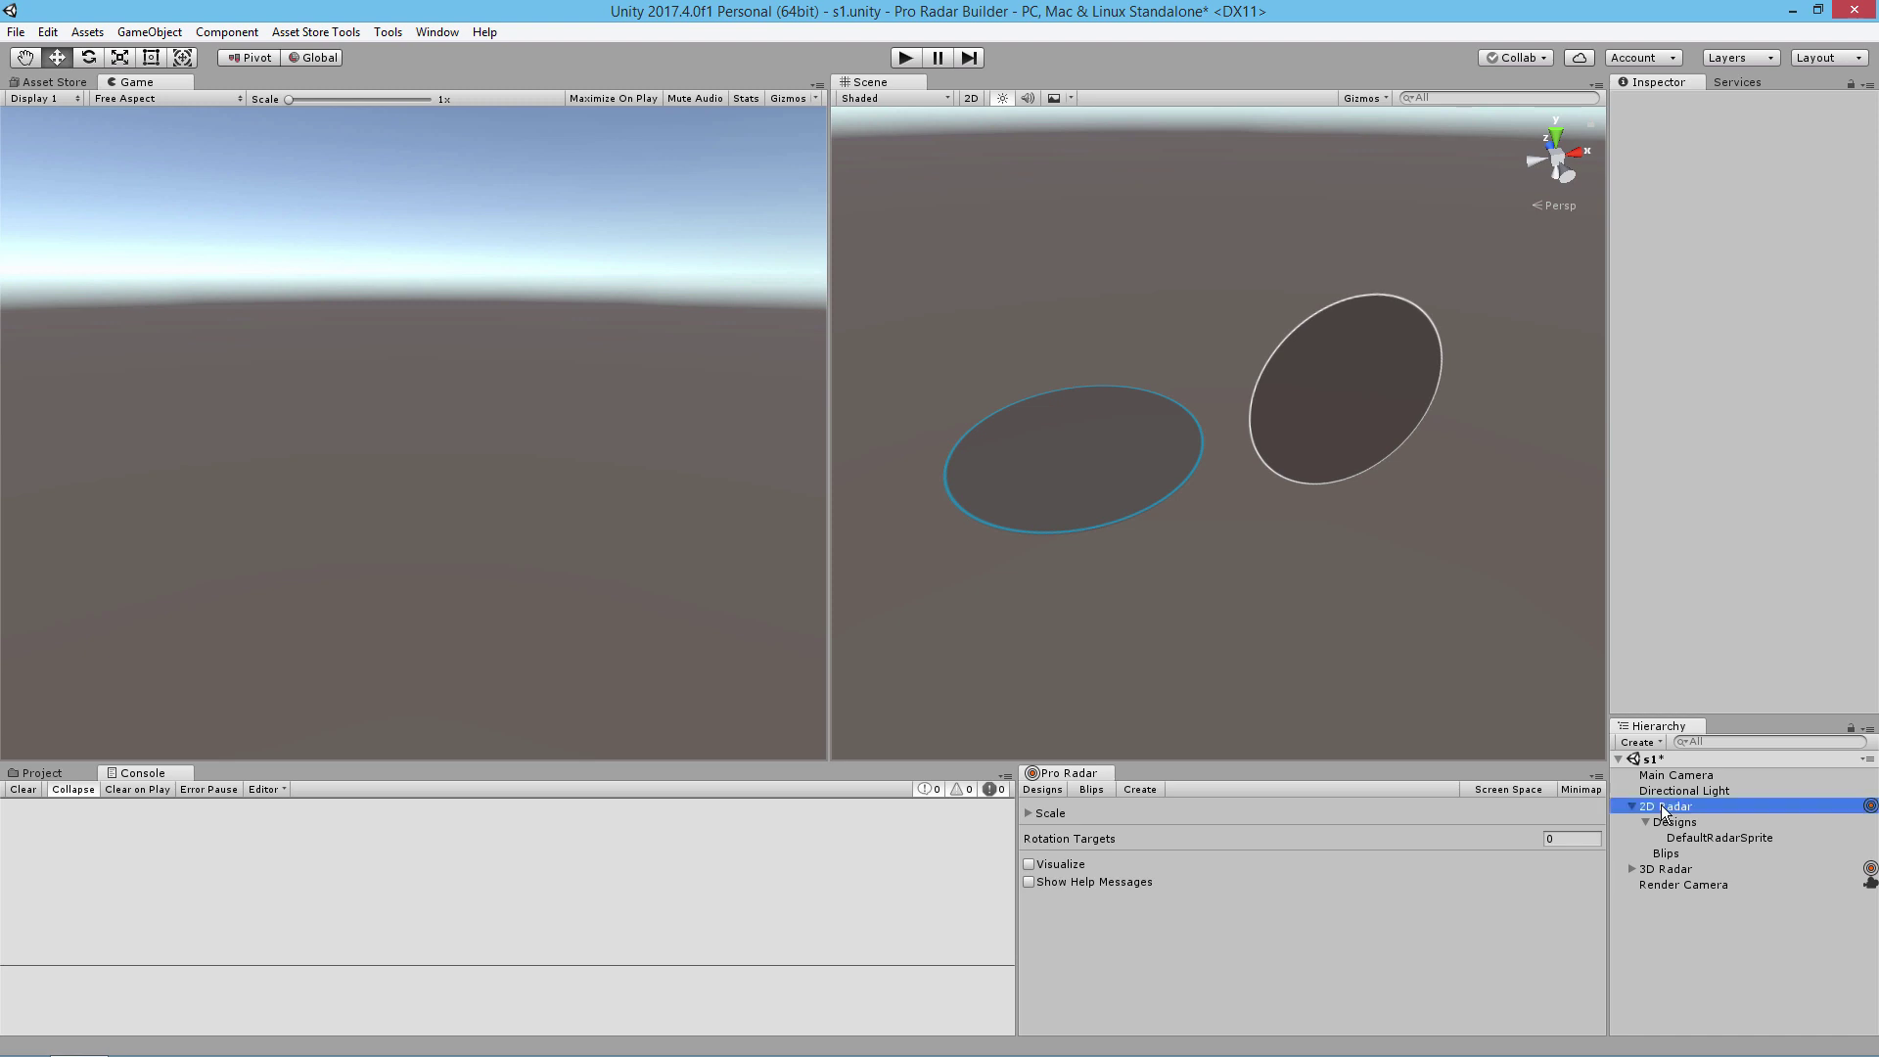
click(1043, 793)
click(1030, 813)
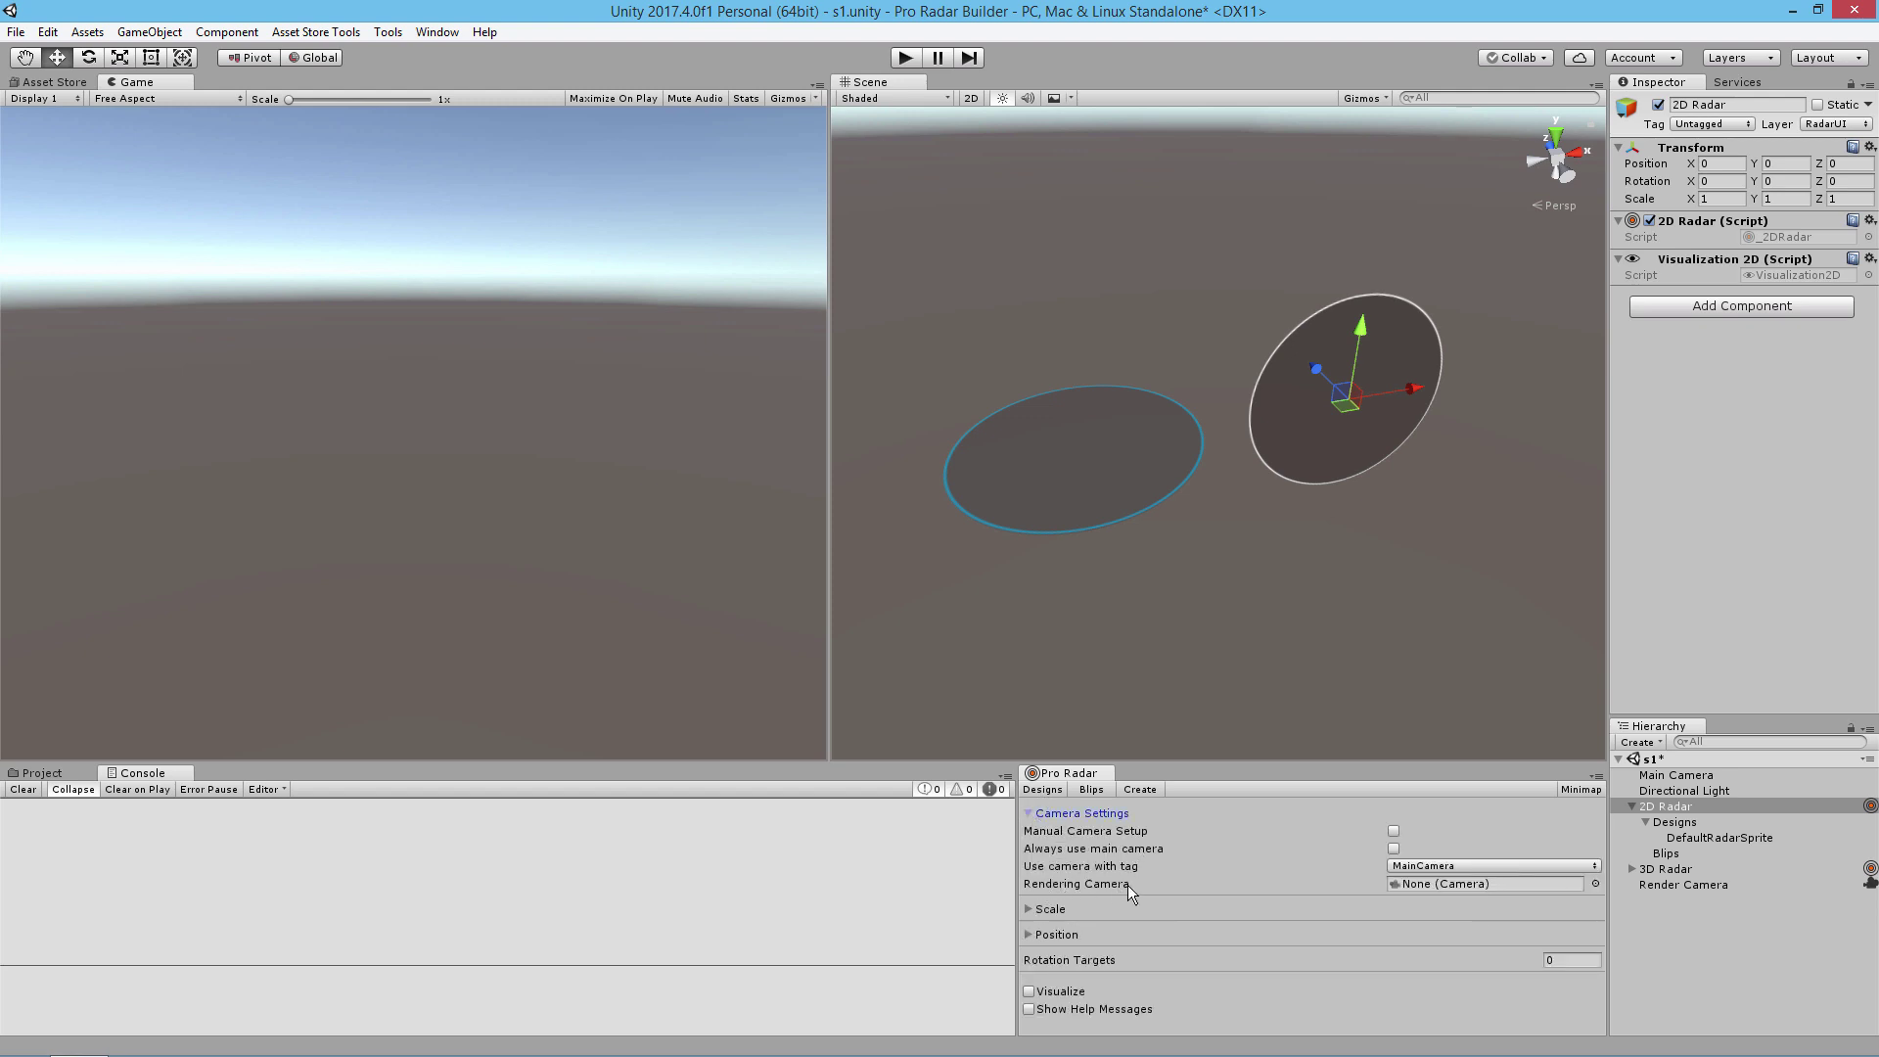
drag(1614, 887, 1473, 892)
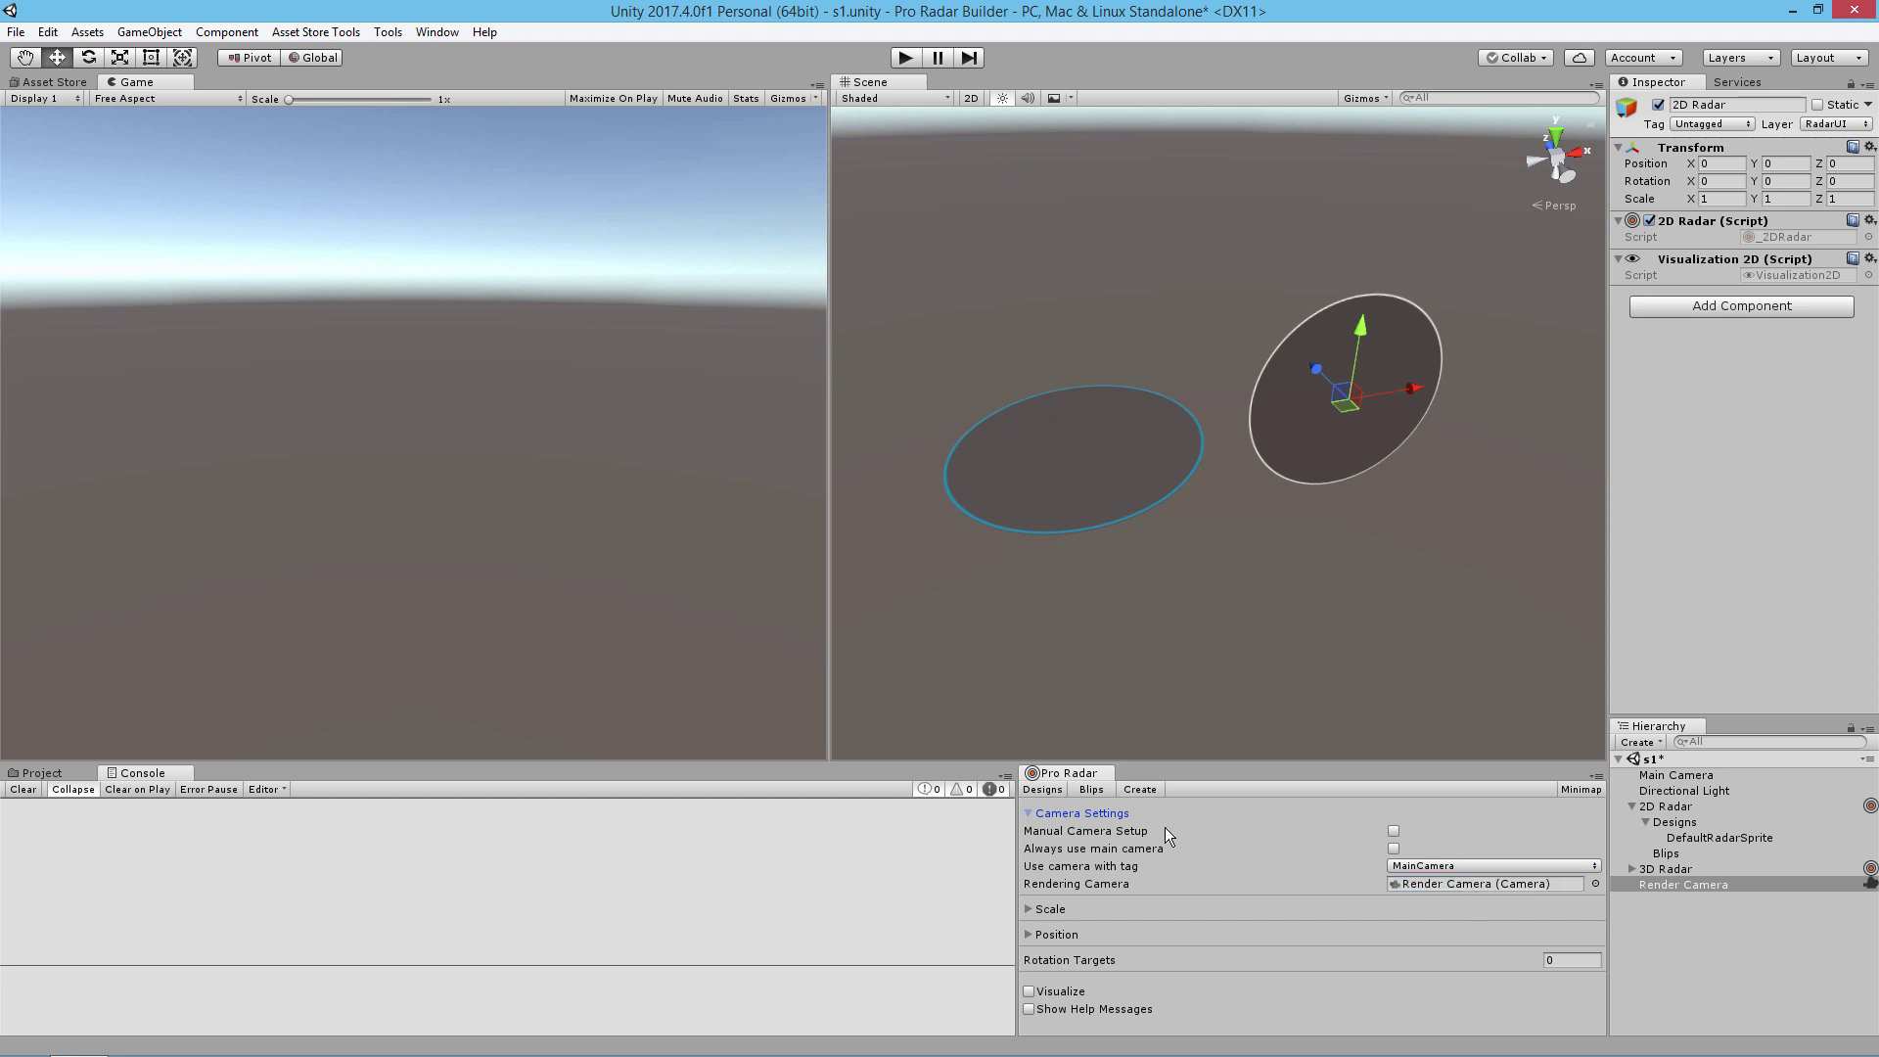
click(1036, 814)
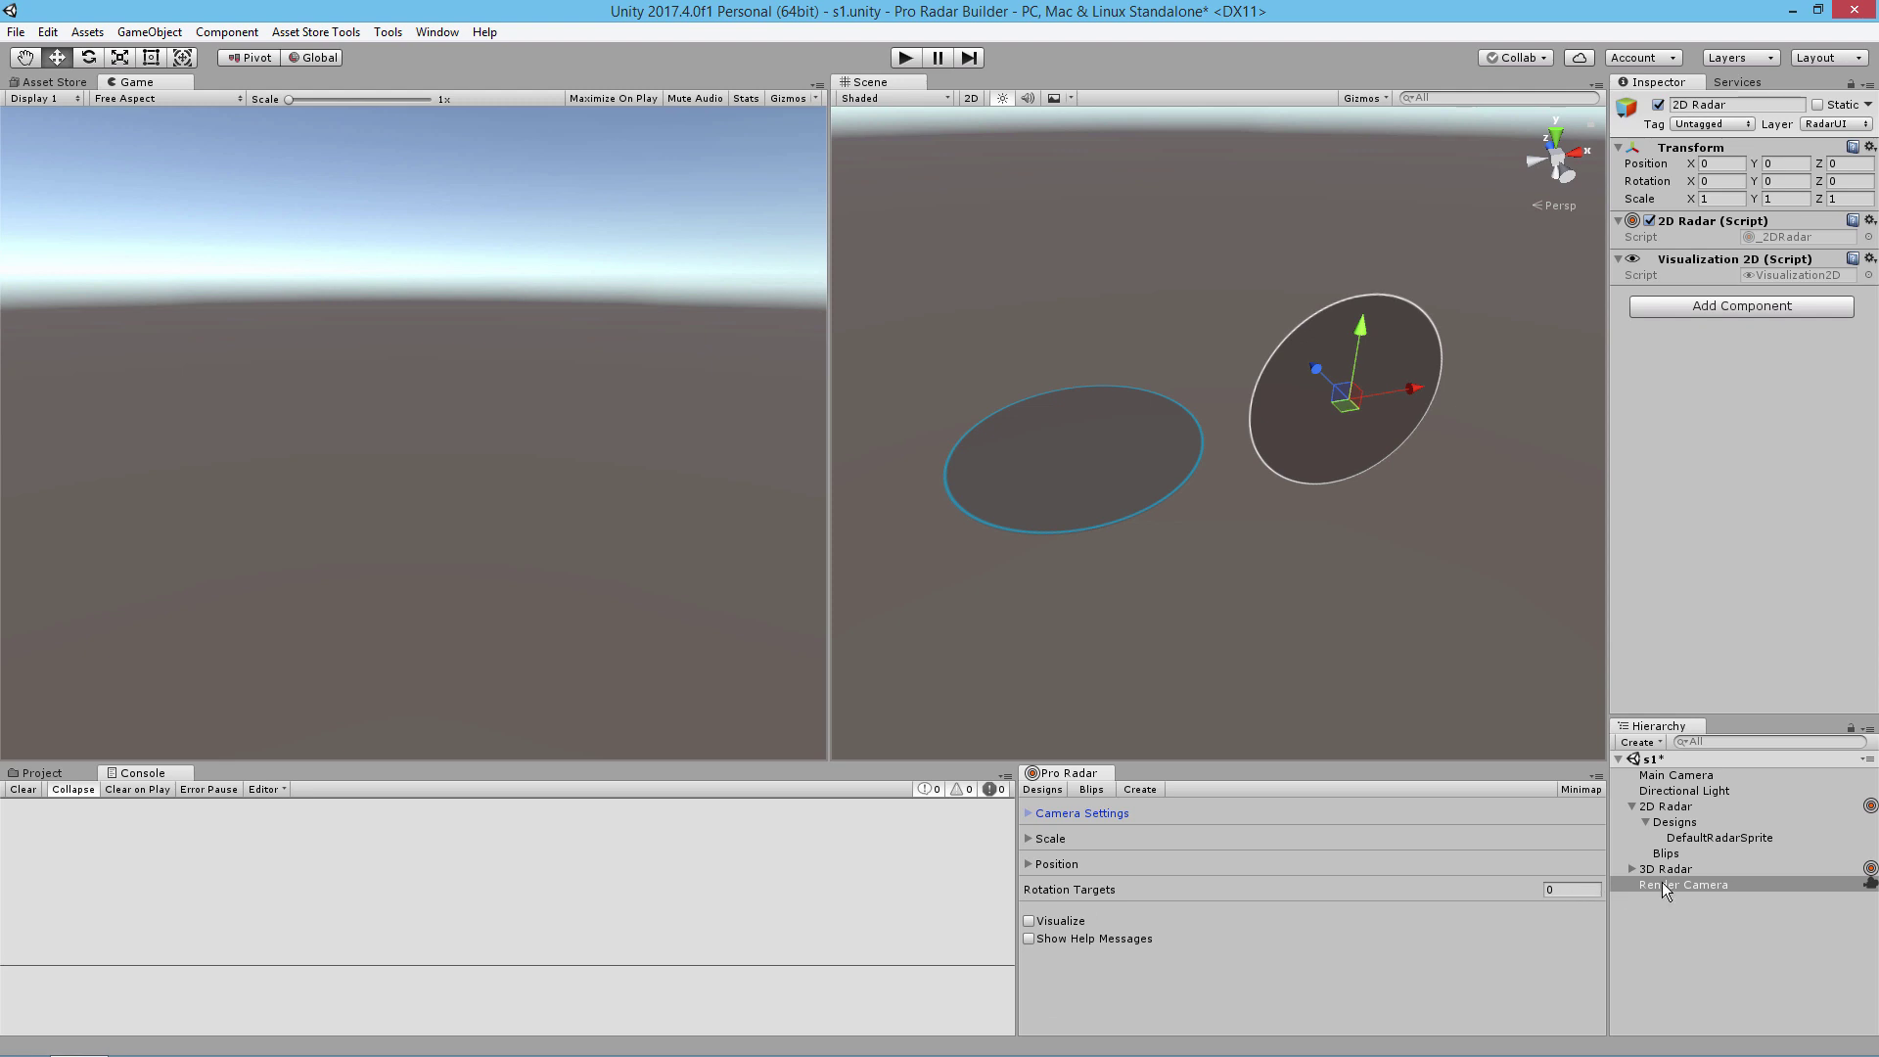
click(1629, 807)
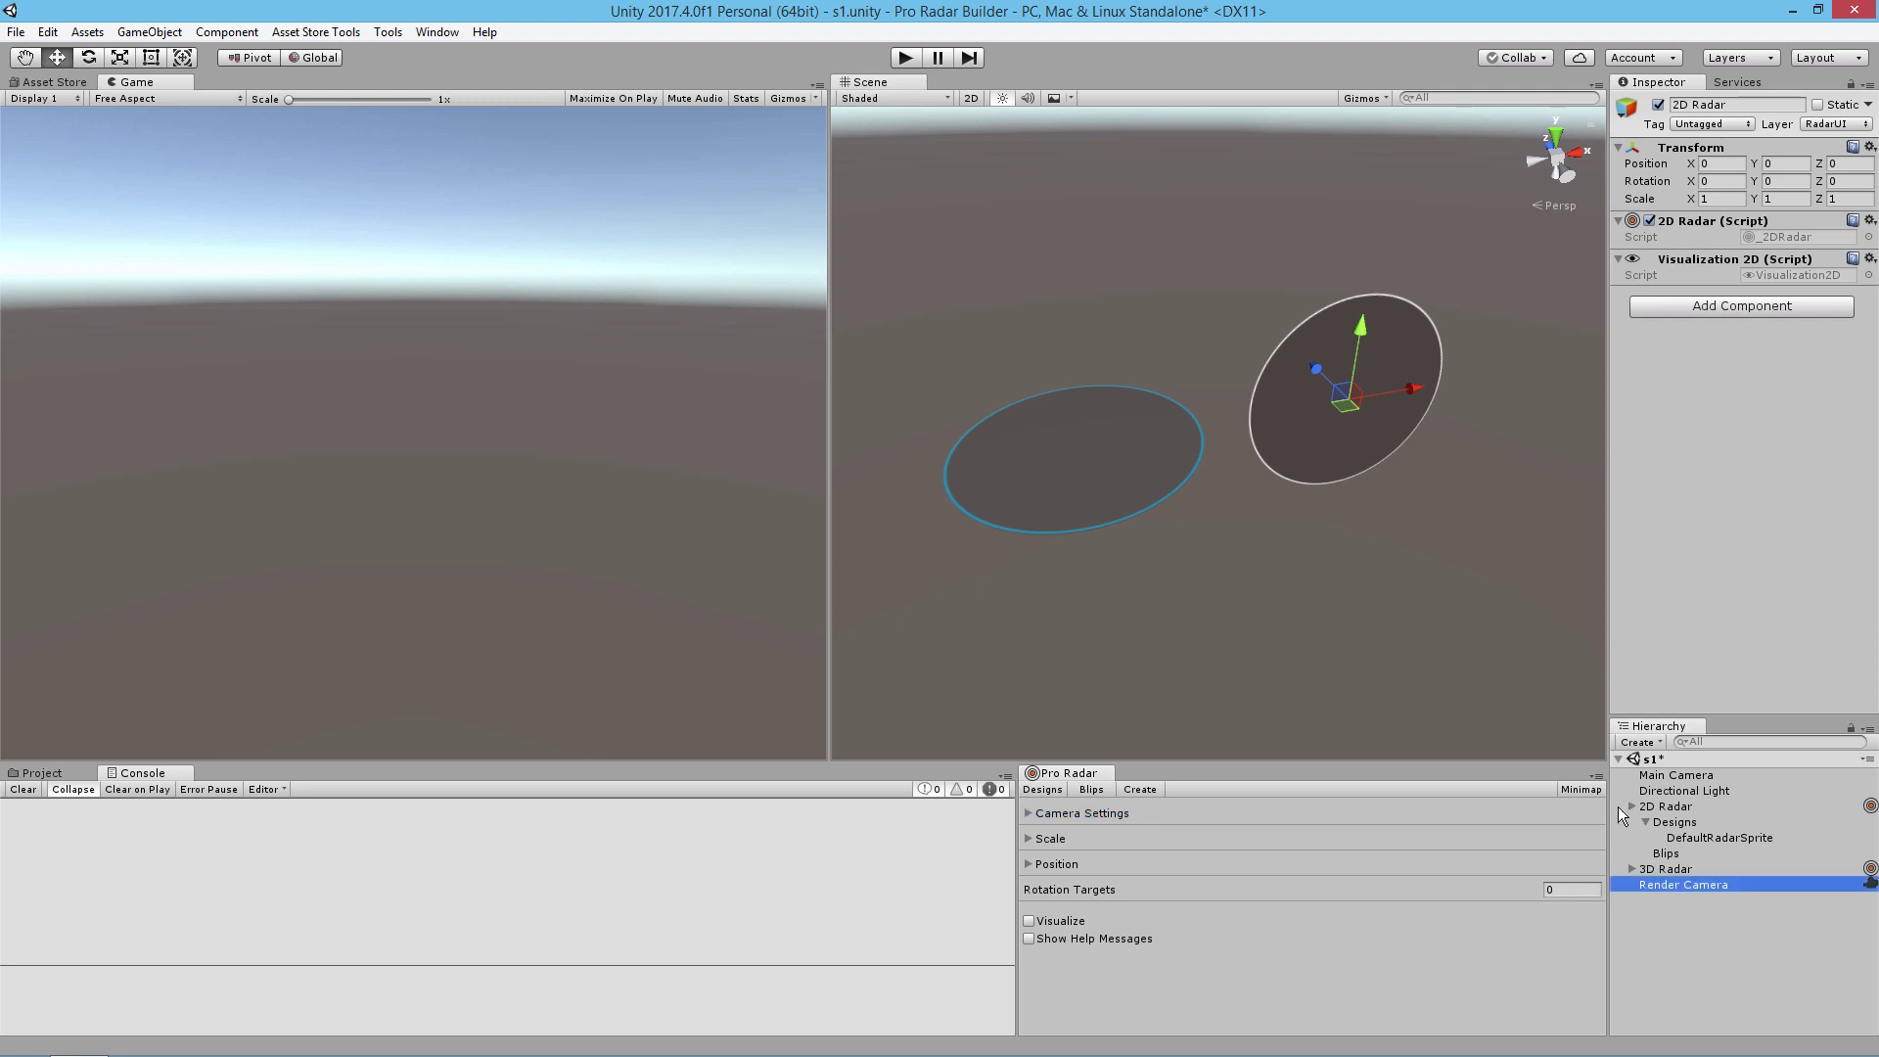
click(900, 57)
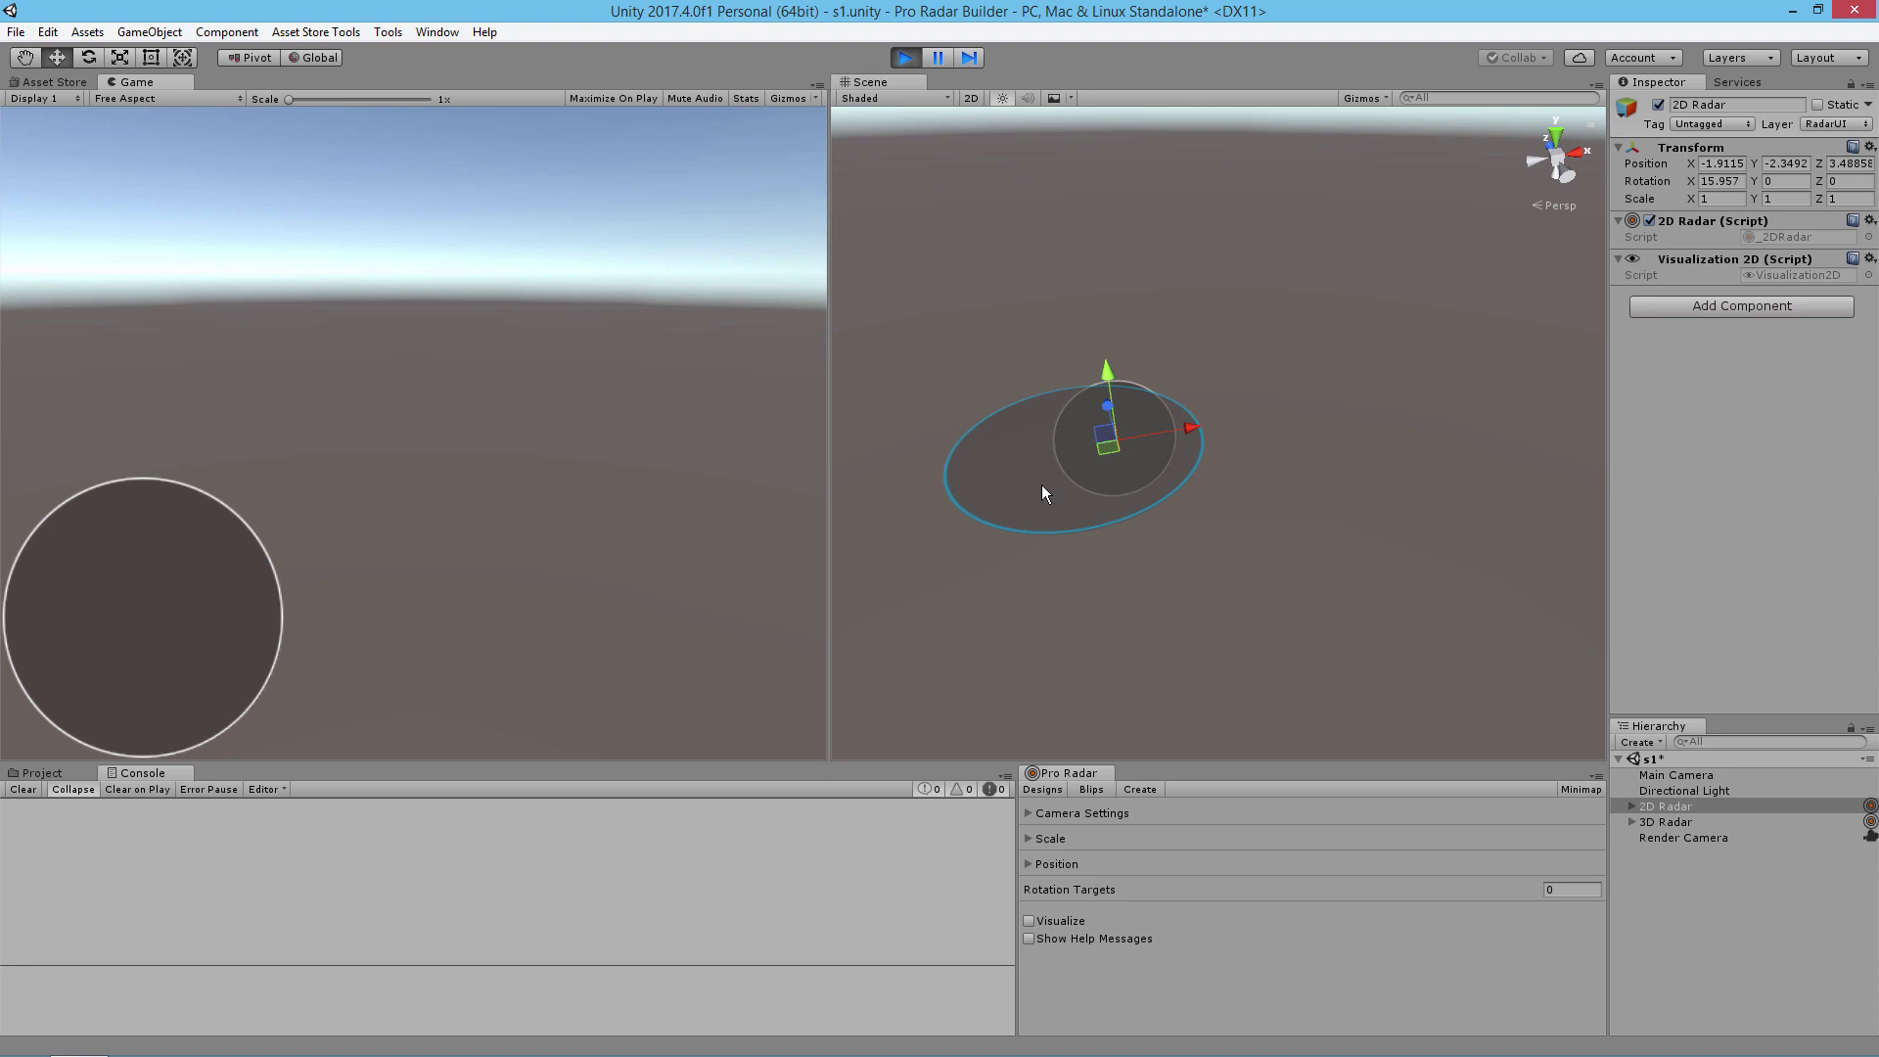
click(903, 58)
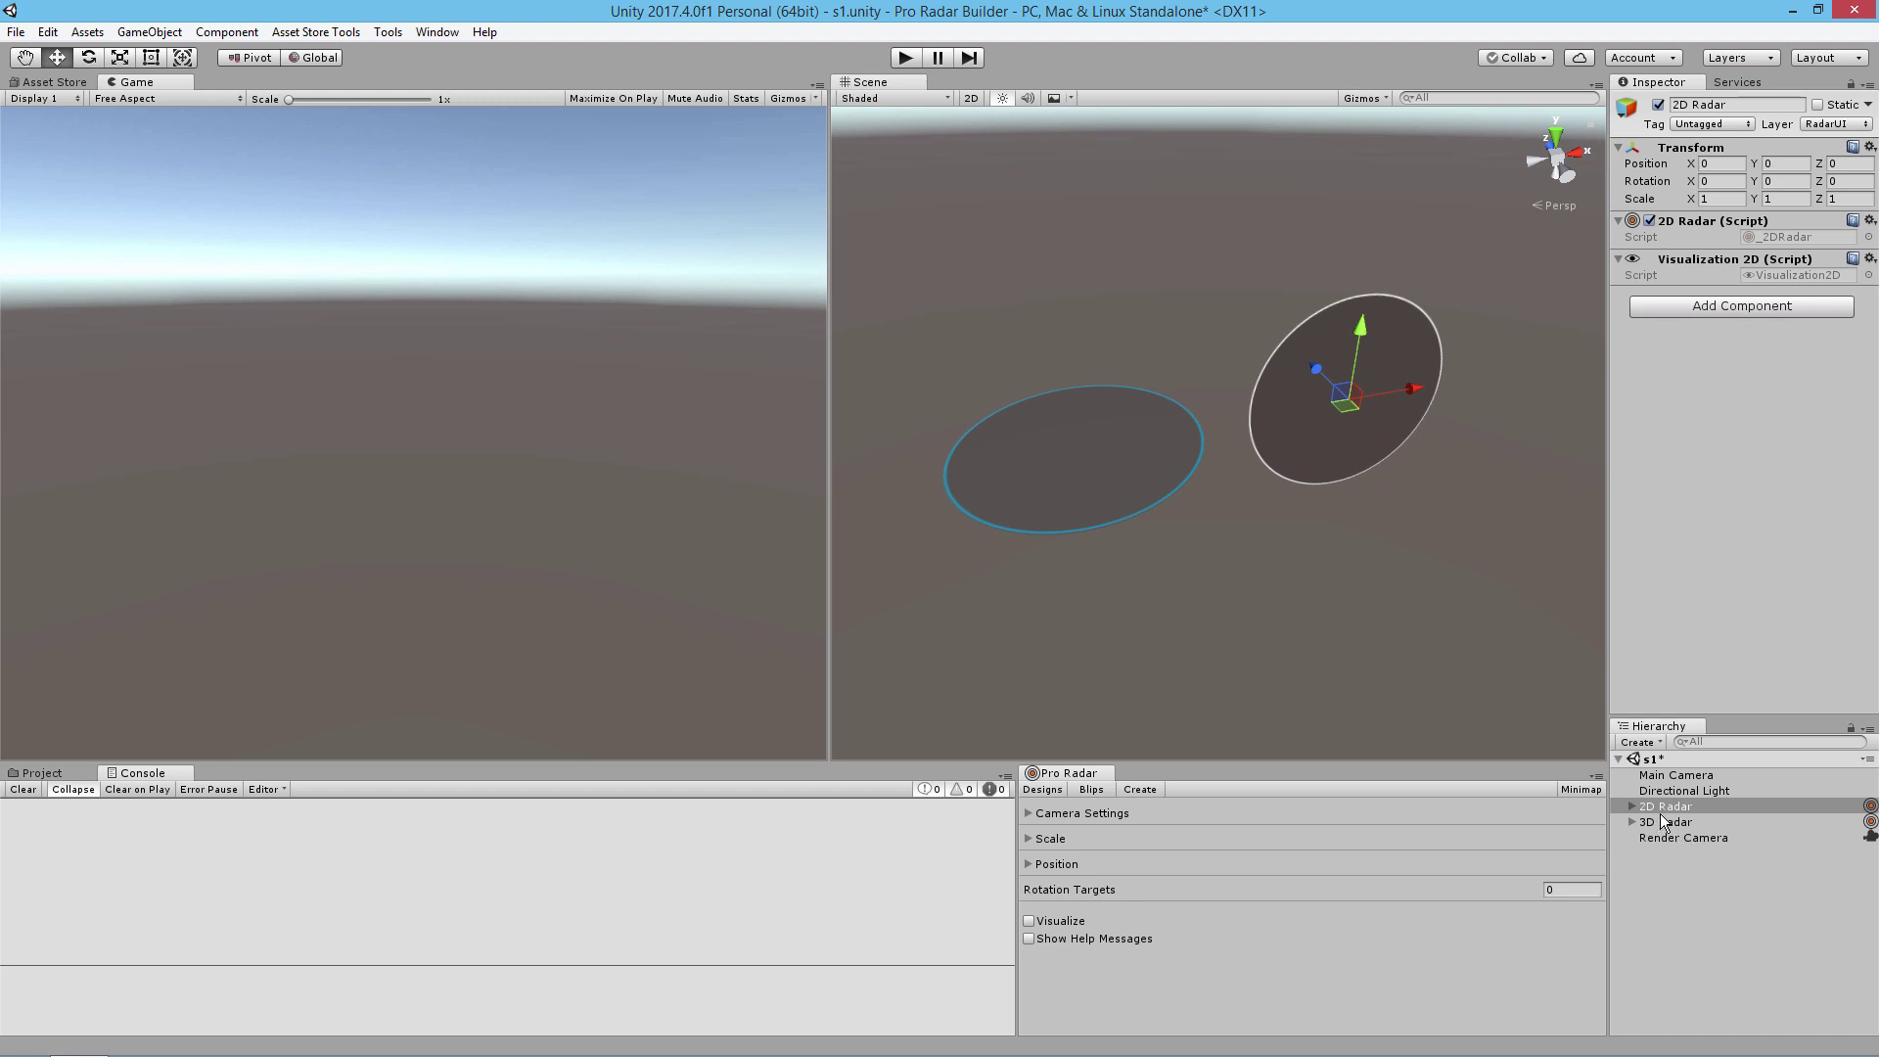
Step: Duplicate DefaultRadarSprite and set the copy's sprite to Compass
click(1321, 437)
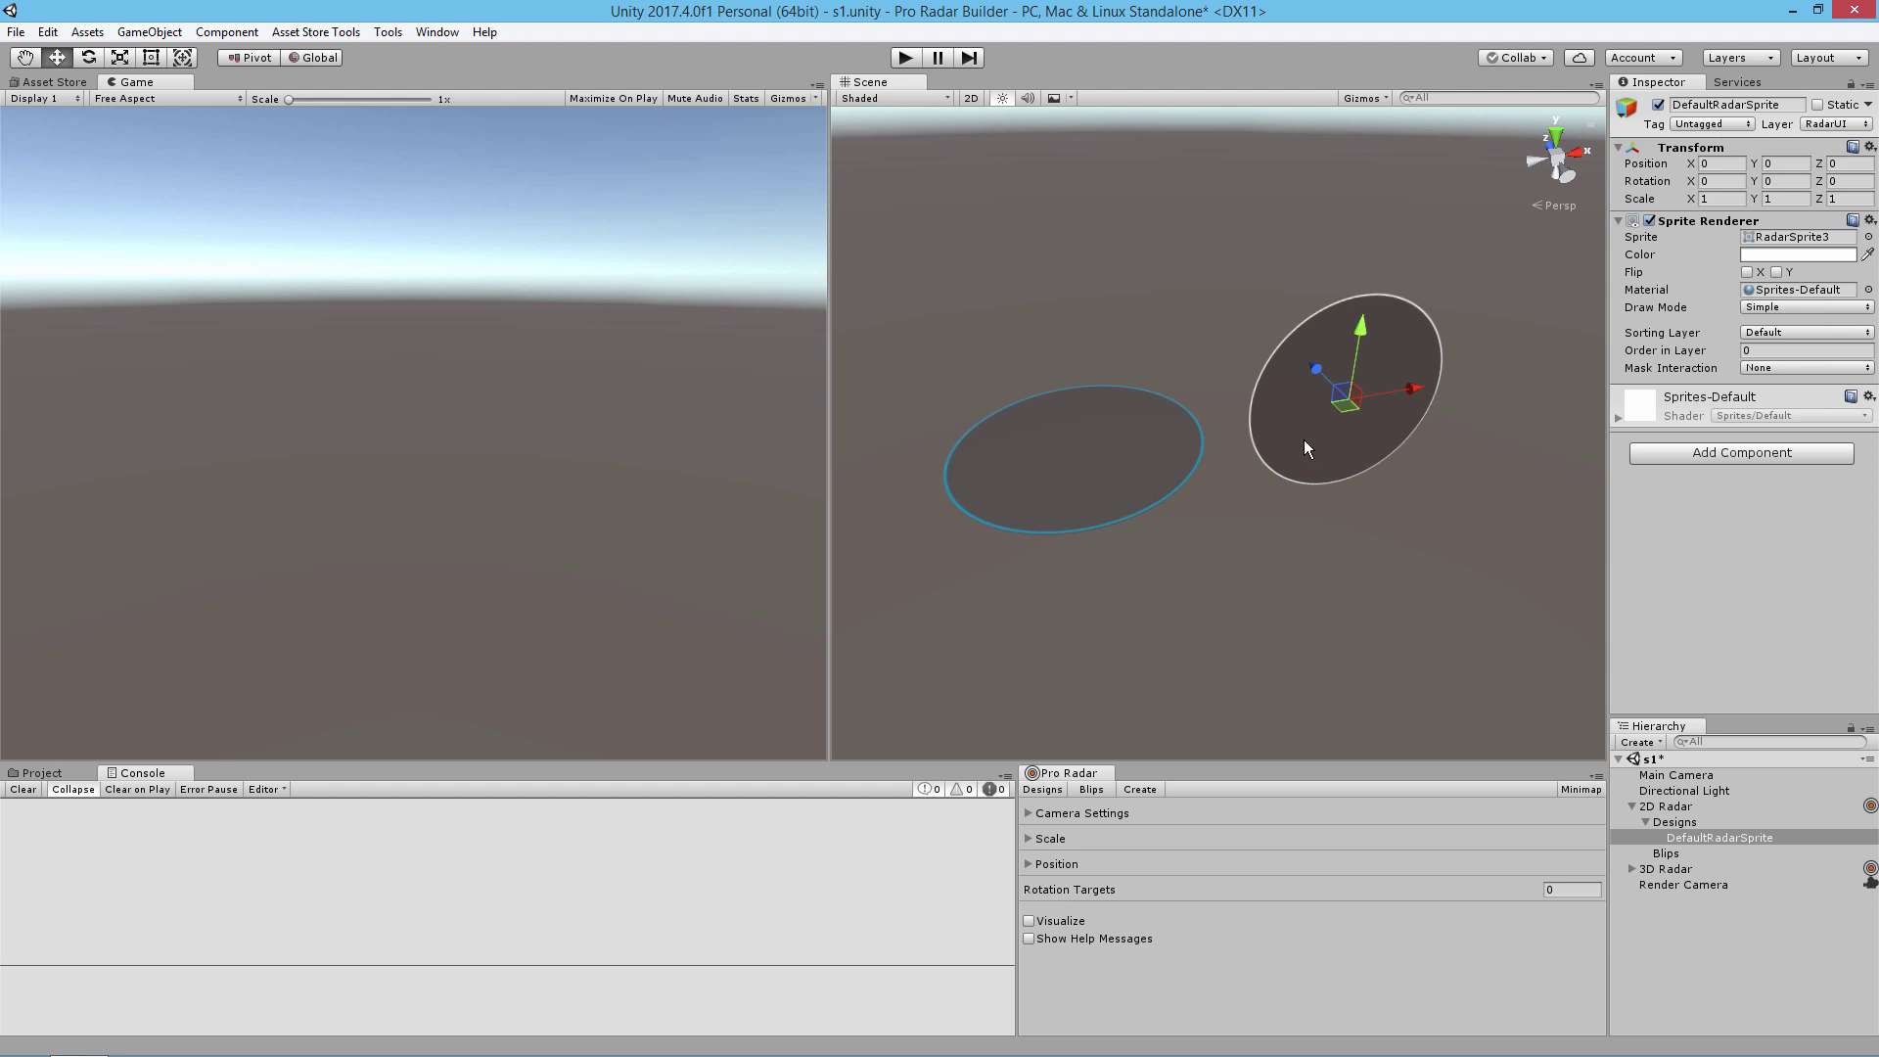
key(ctrl+d)
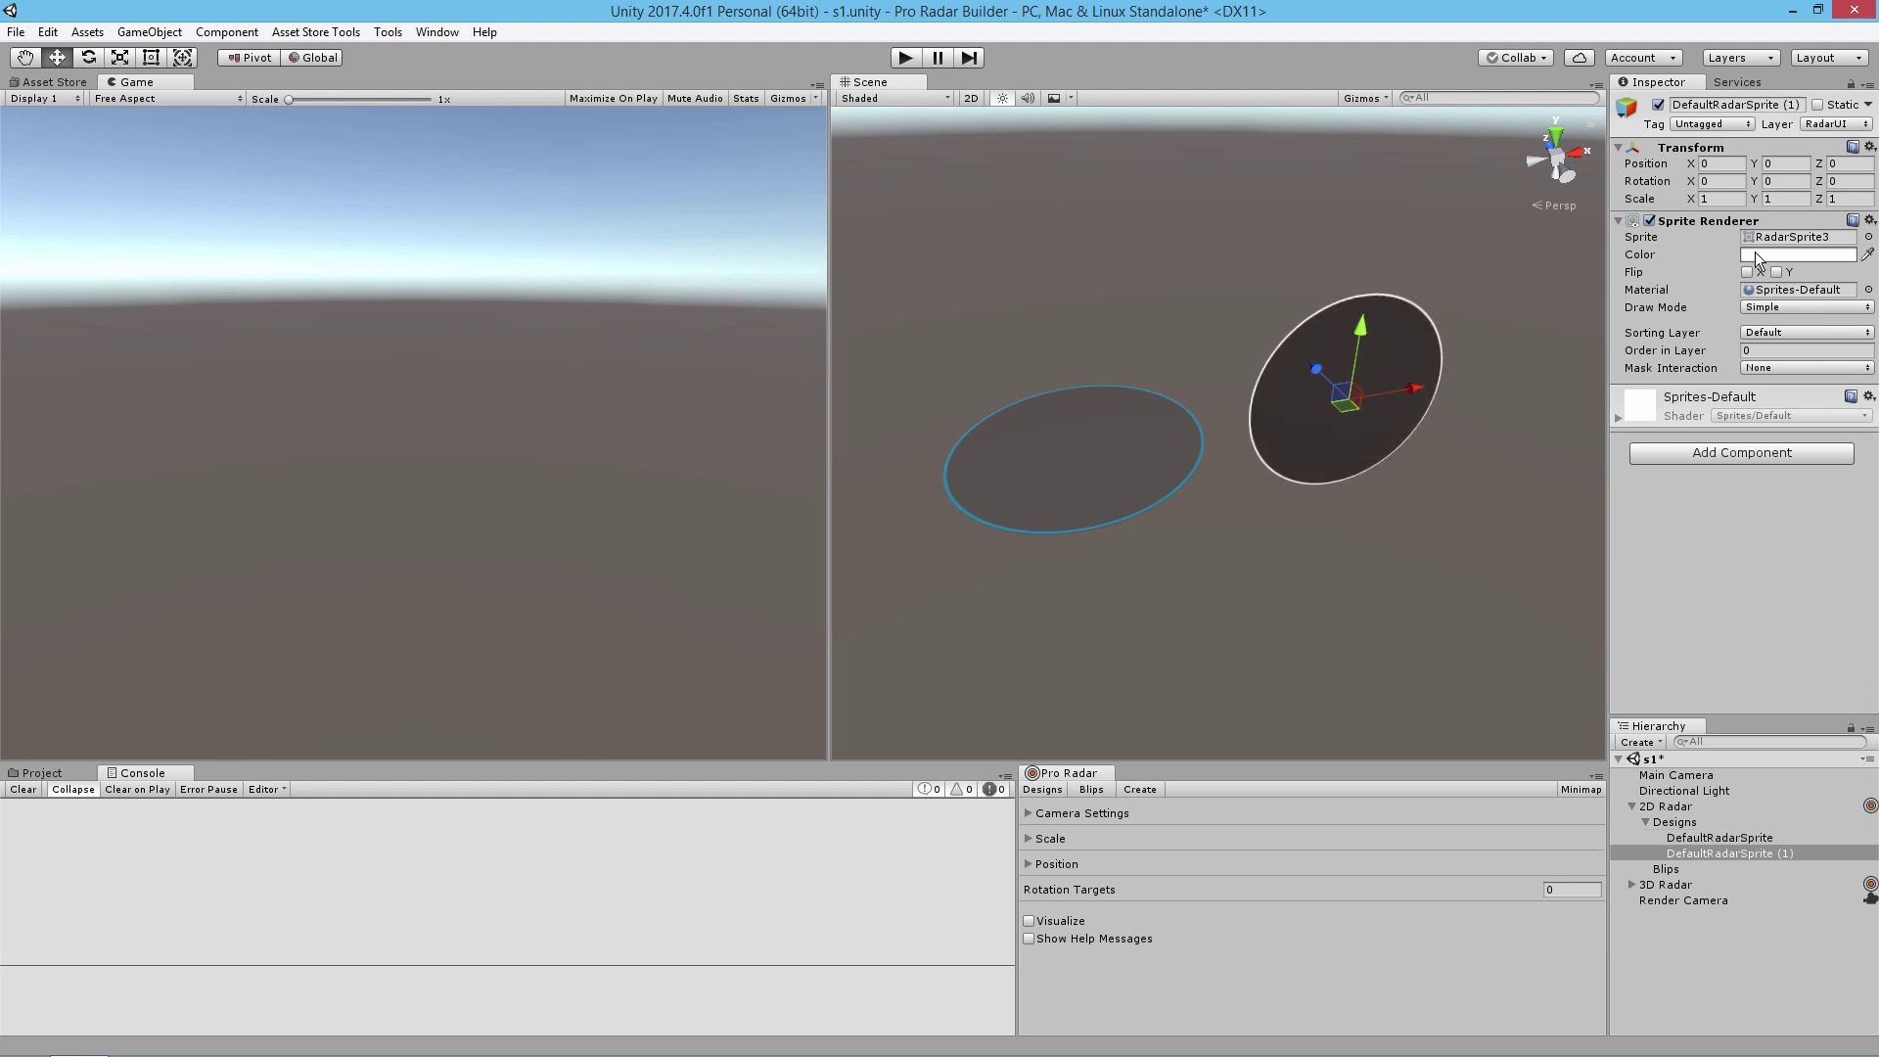
click(1868, 237)
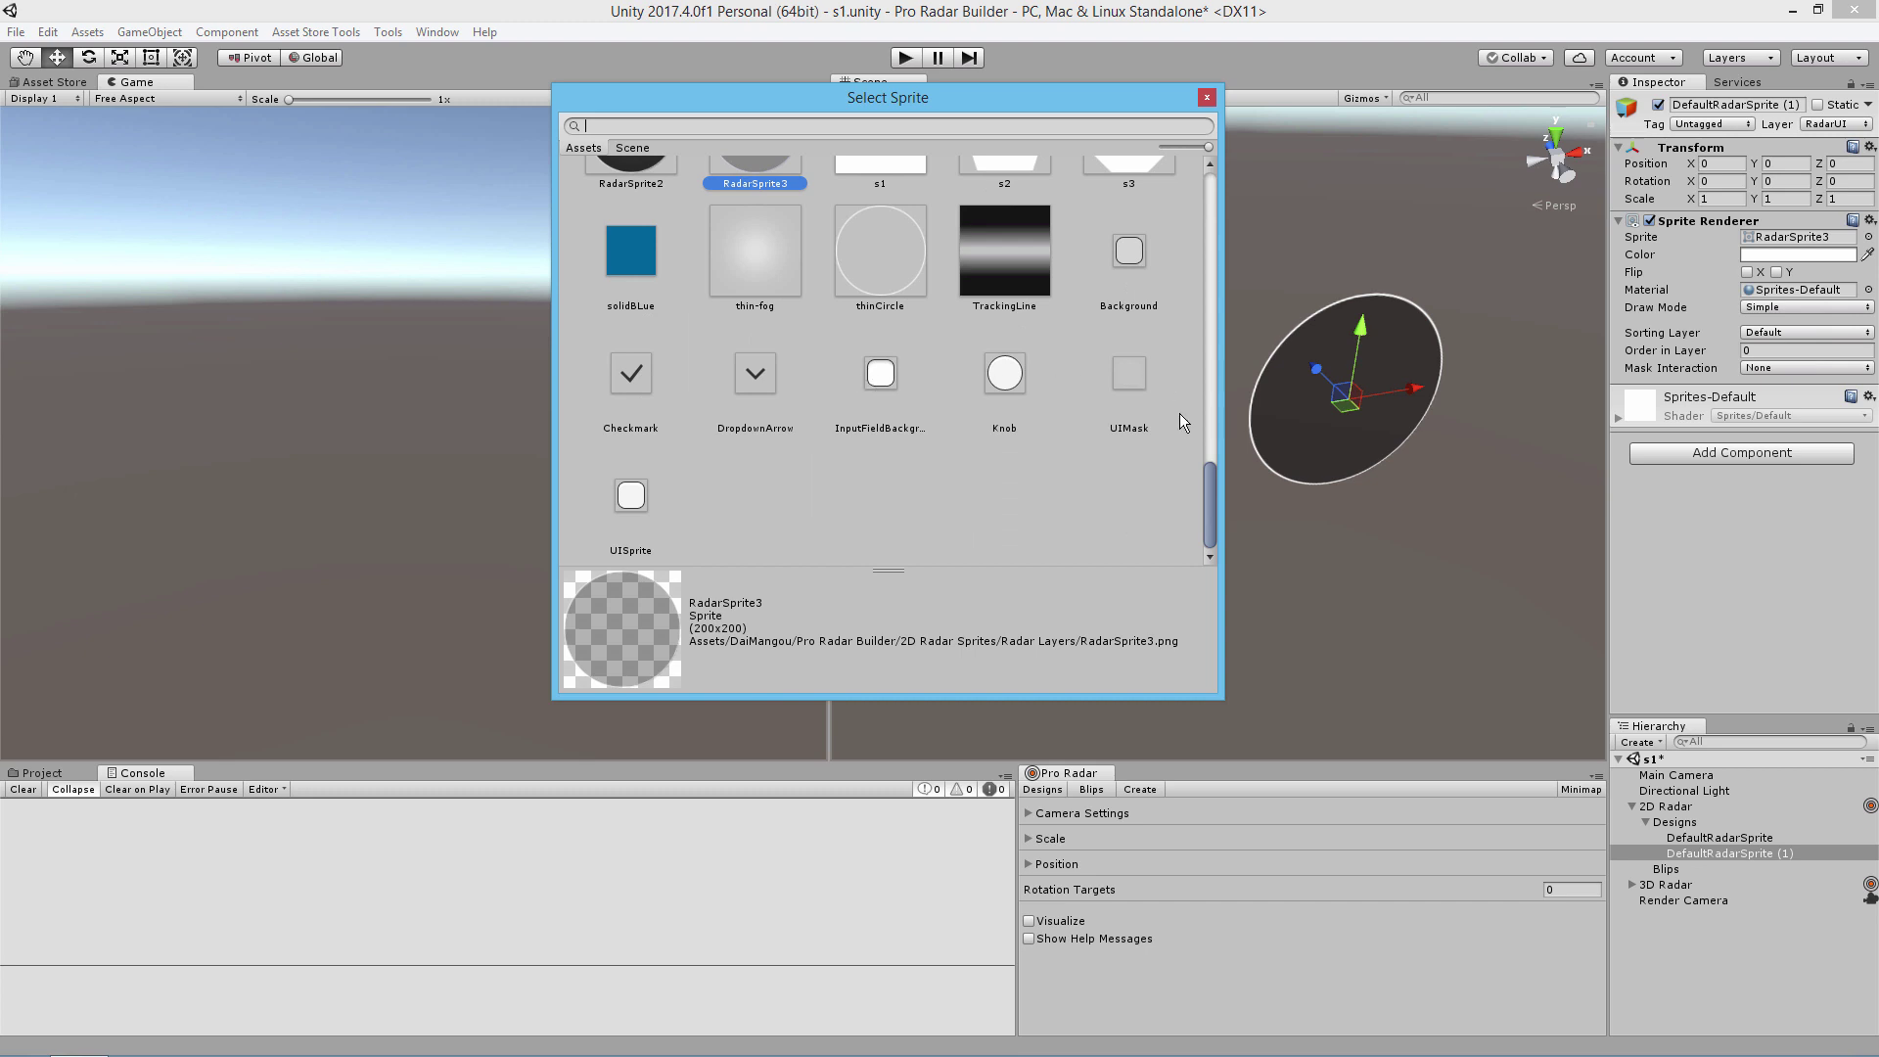
drag(1205, 501, 1195, 291)
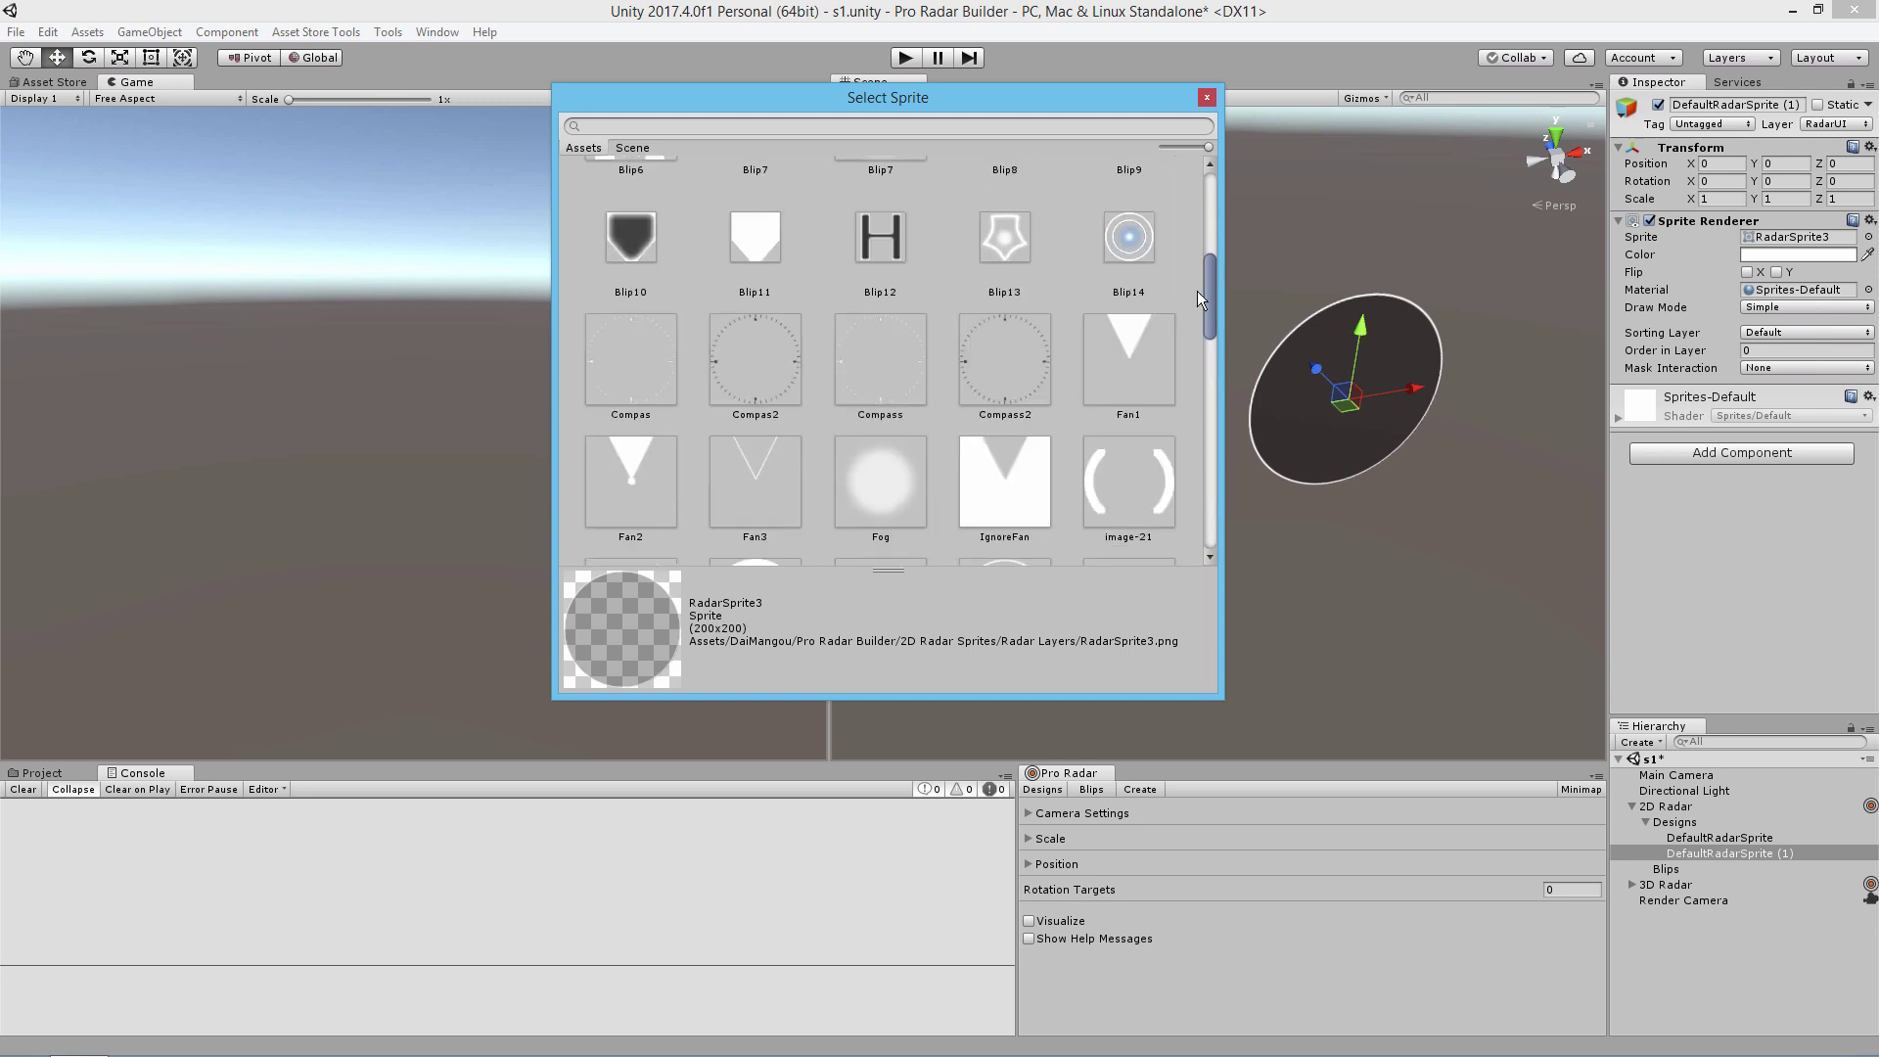
click(879, 345)
click(1206, 98)
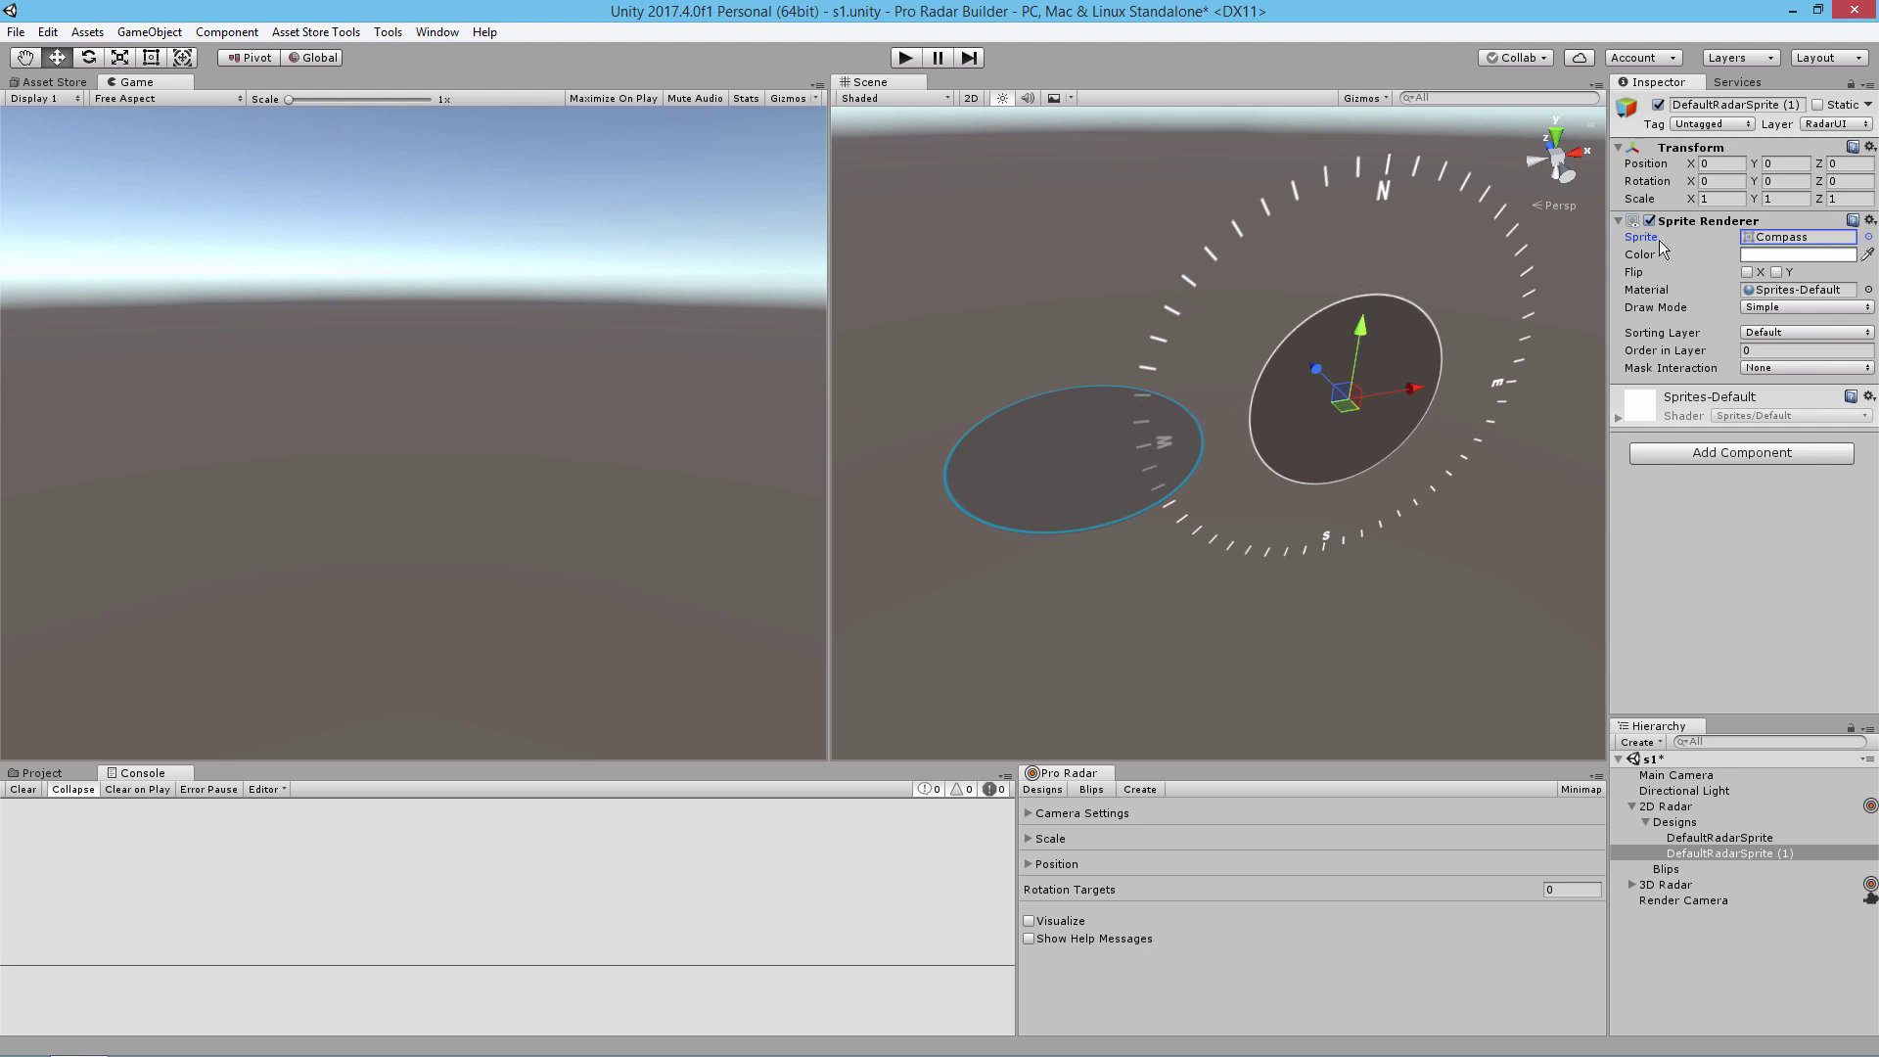
Step: Set DefaultRadarSprite (1) Transform Scale X, Y and Z to 0.5
click(1731, 199)
text(0.5)
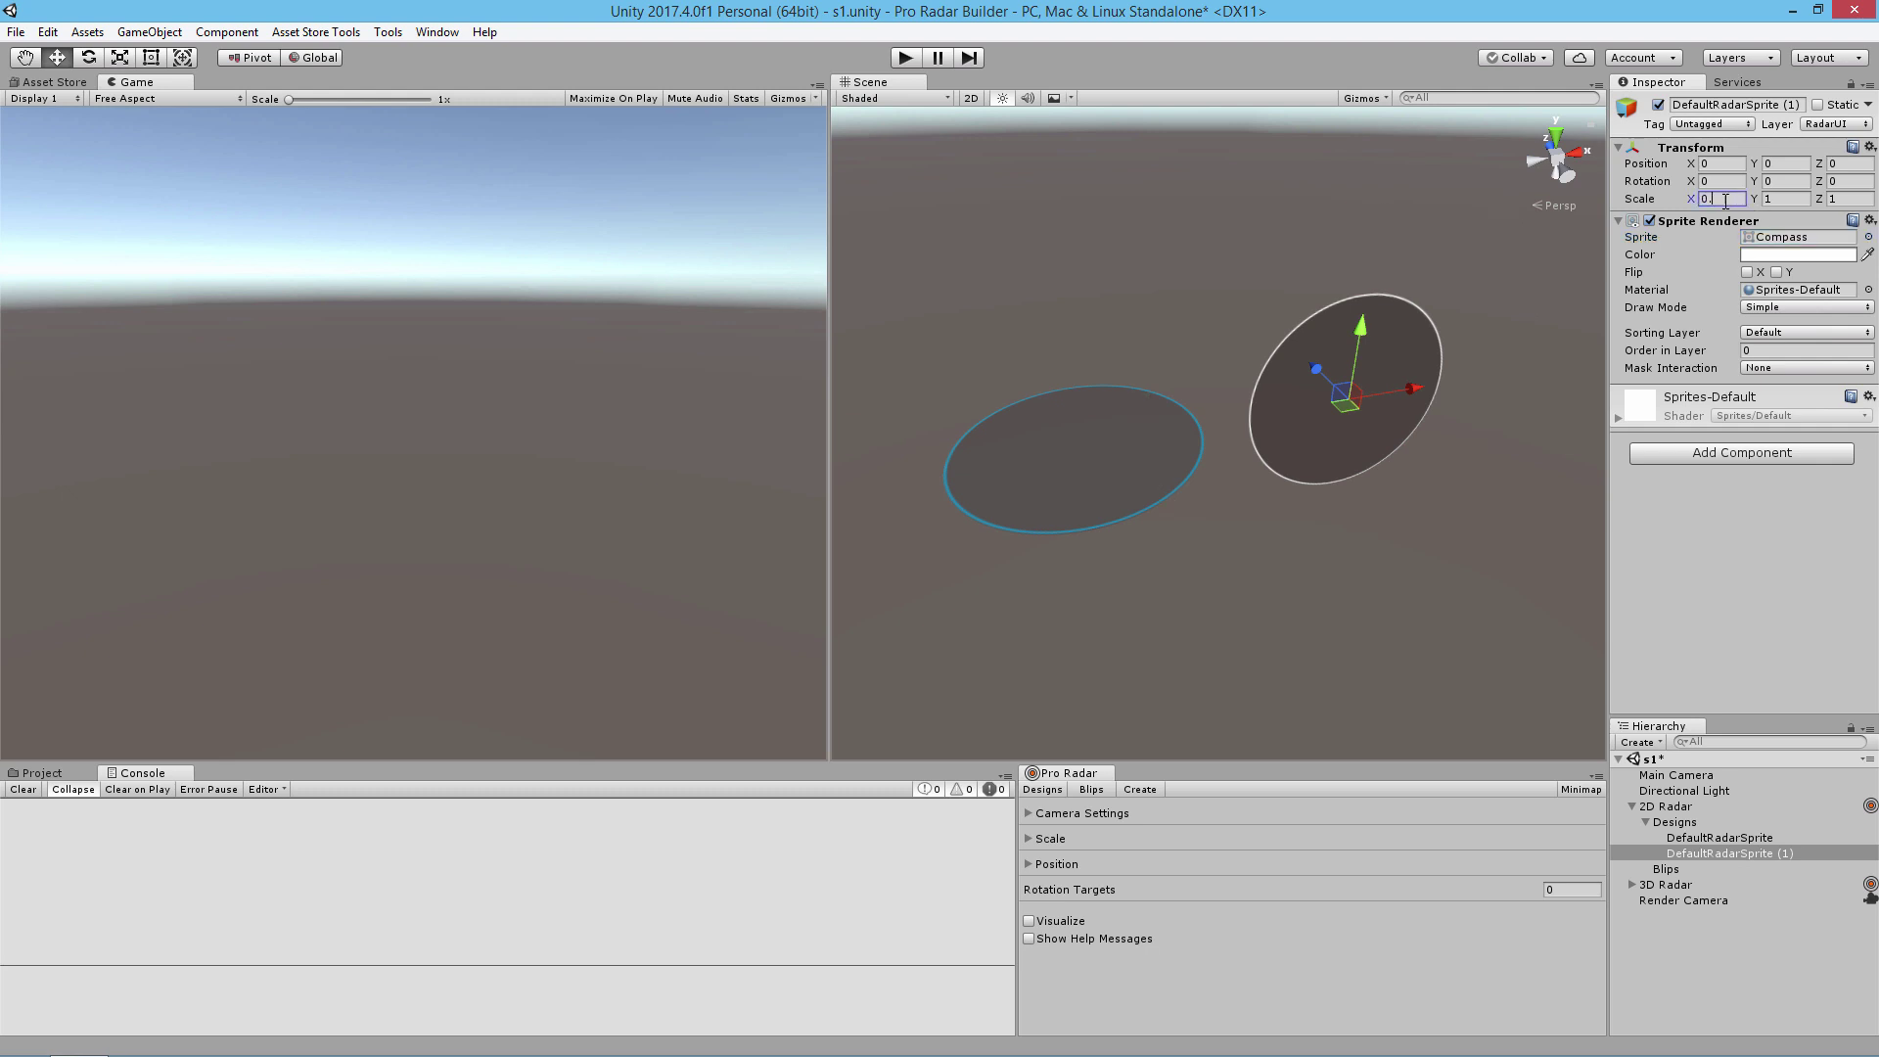
click(1780, 199)
text(0.5)
click(1863, 198)
text(0.5)
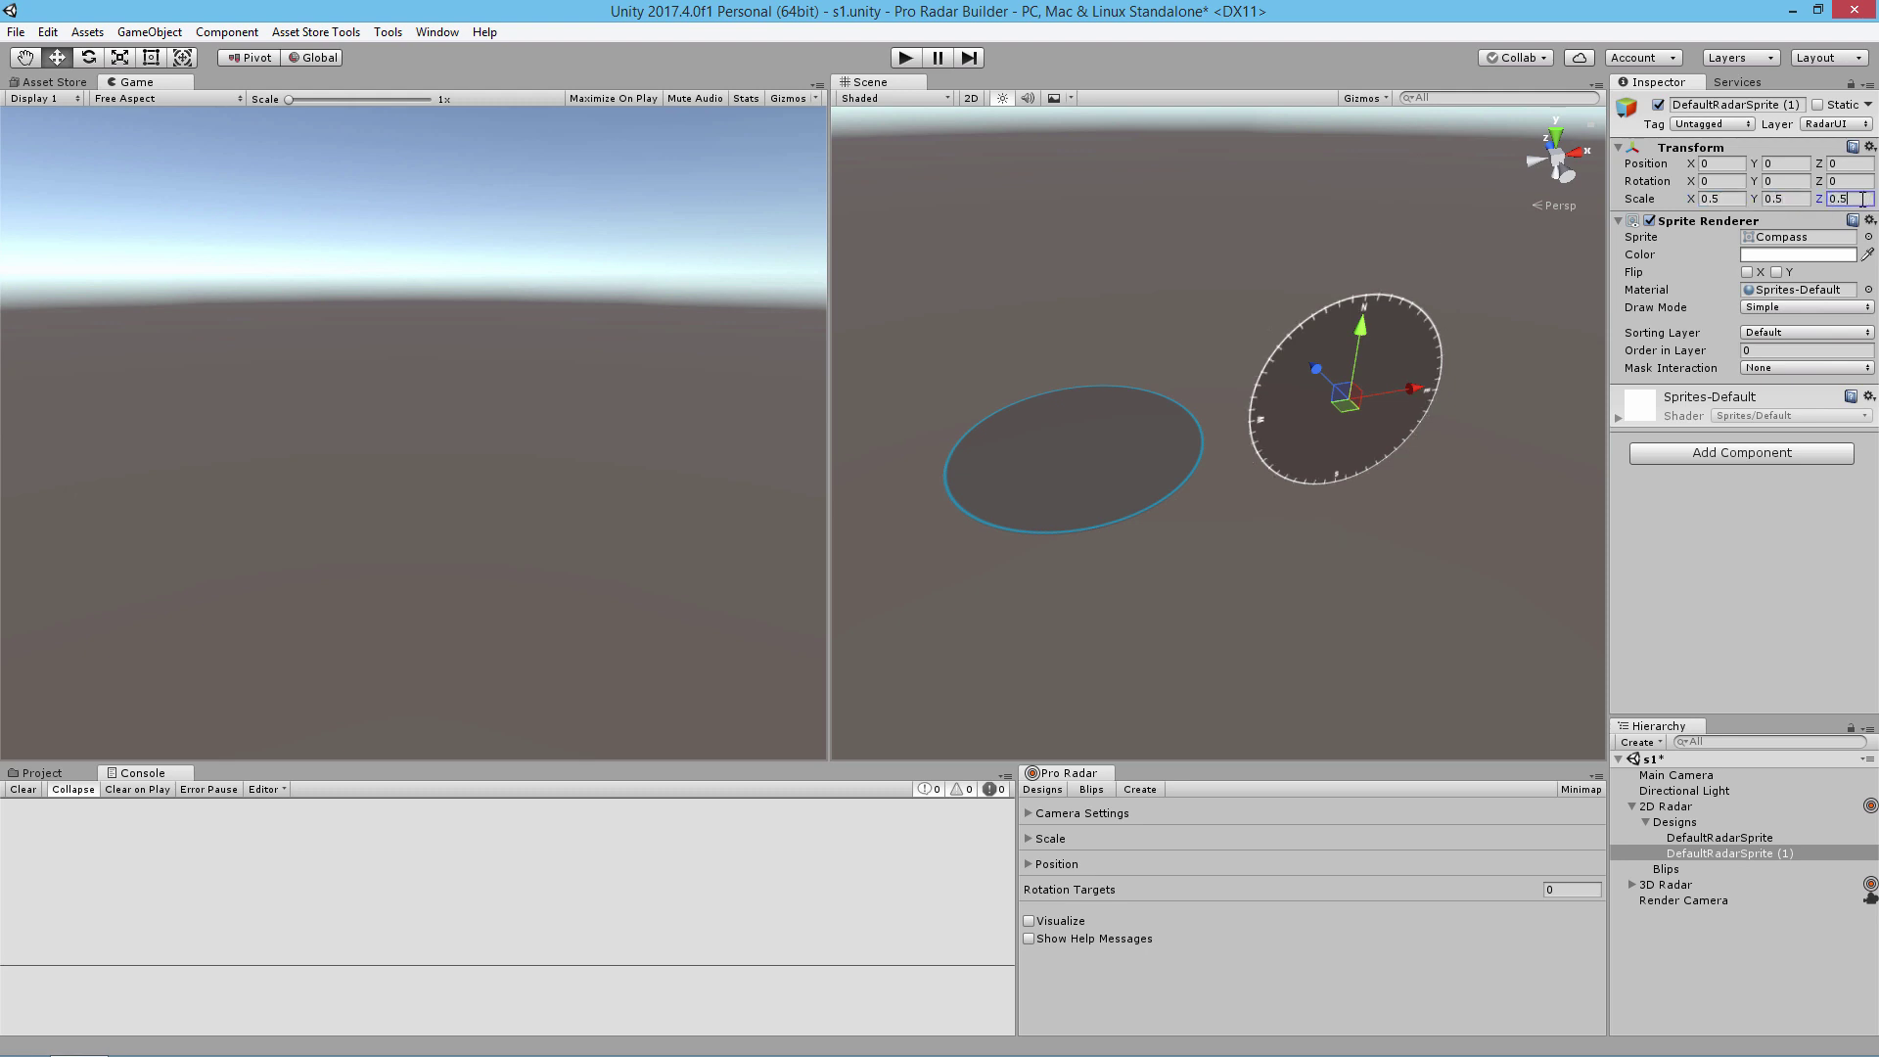